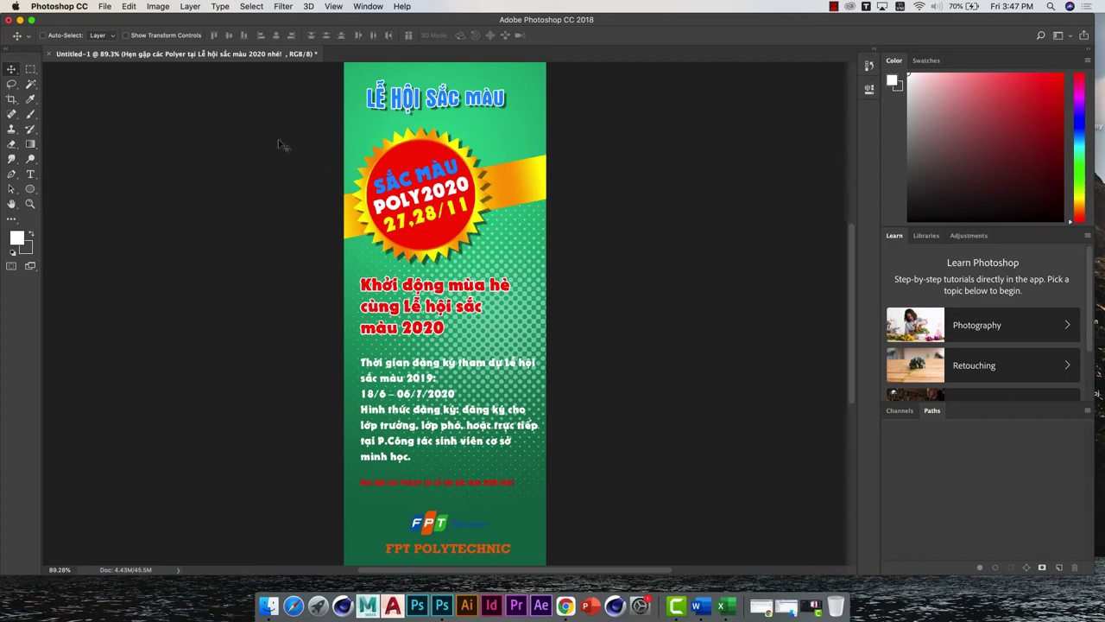
Create a new blank document, Untitled-2, then return to the finished Untitled-1 poster
{"action": "left_click", "coordinate": [30, 70]}
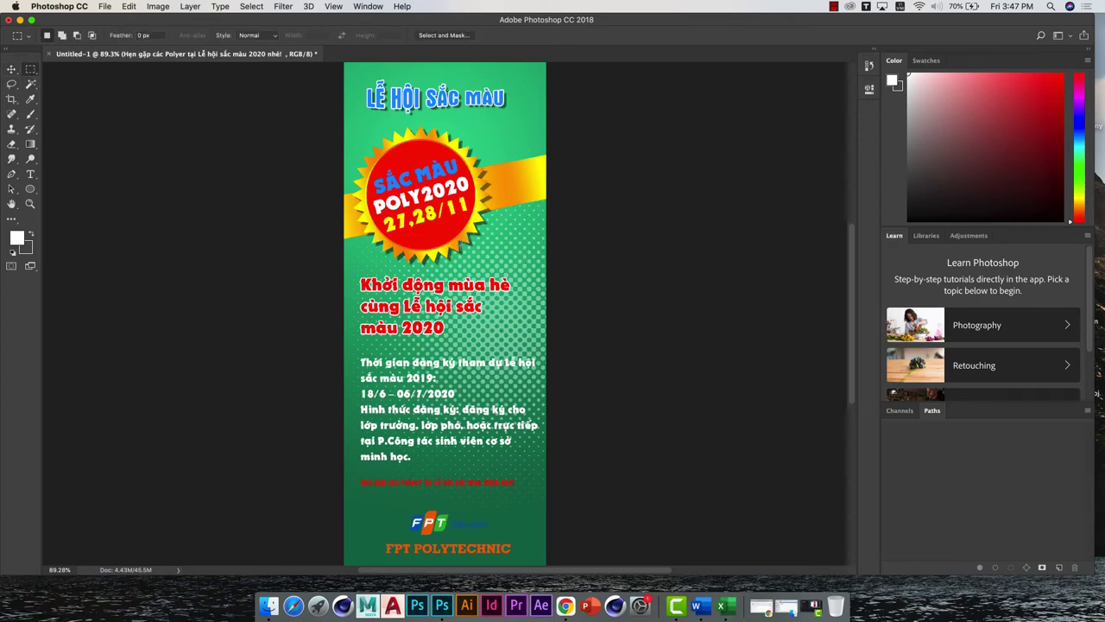
{"action": "left_click", "coordinate": [11, 69]}
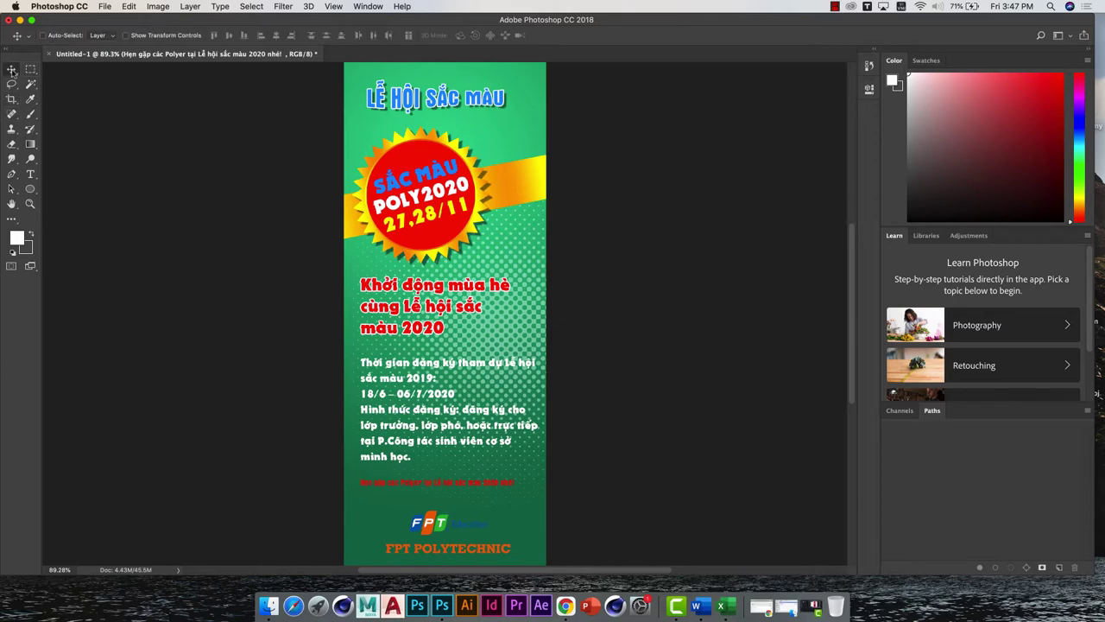
{"action": "key", "text": "super+n"}
{"action": "key", "text": "Return"}
{"action": "left_click", "coordinate": [207, 57]}
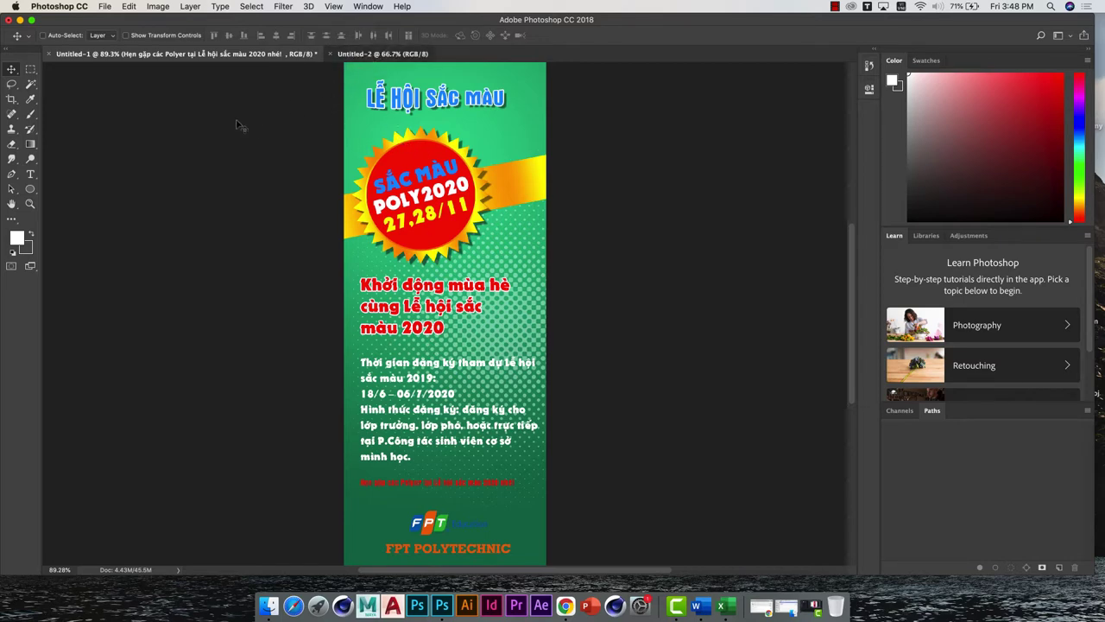
{"action": "key", "text": "ctrl+Tab"}
On Untitled-2, load the Blue, Red, Yellow gradient preset into the Gradient Editor
{"action": "left_click", "coordinate": [30, 144]}
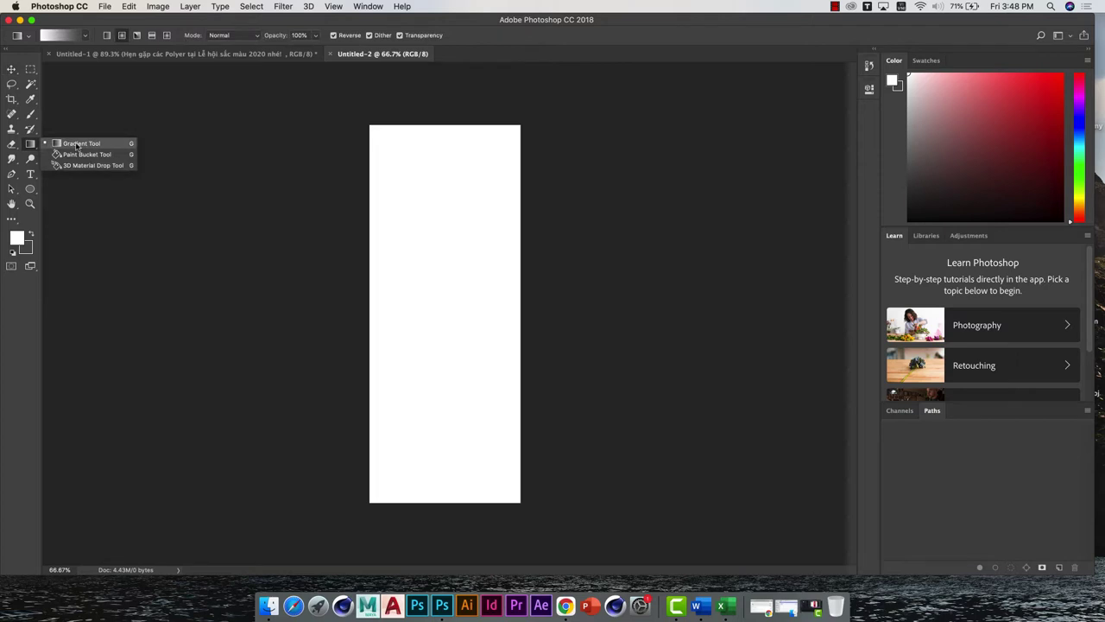
{"action": "left_click", "coordinate": [76, 145]}
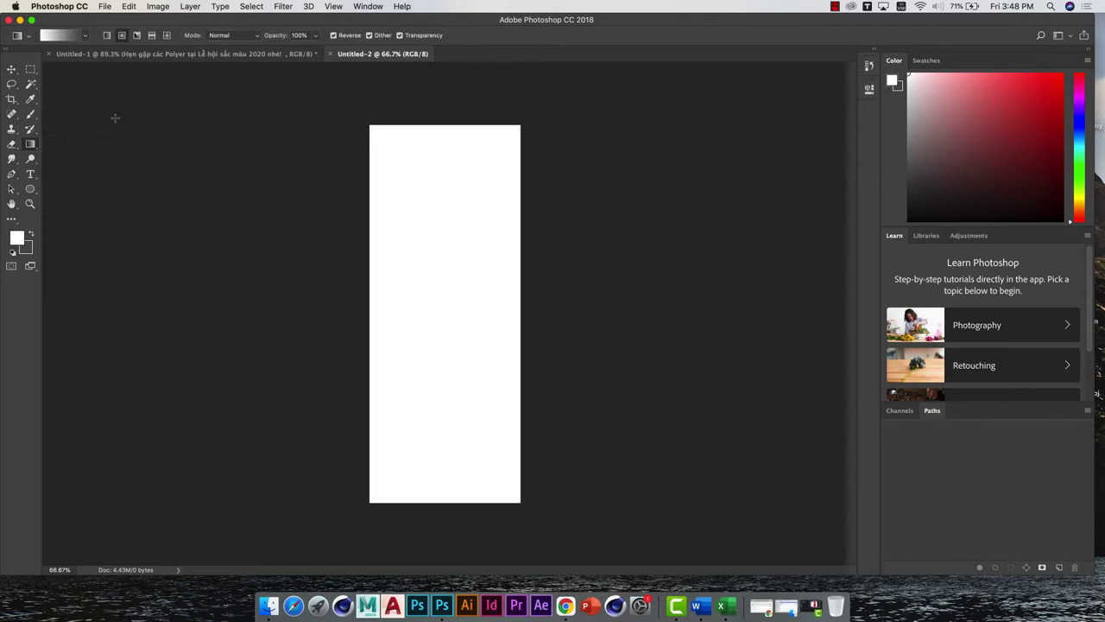
{"action": "left_click", "coordinate": [85, 38]}
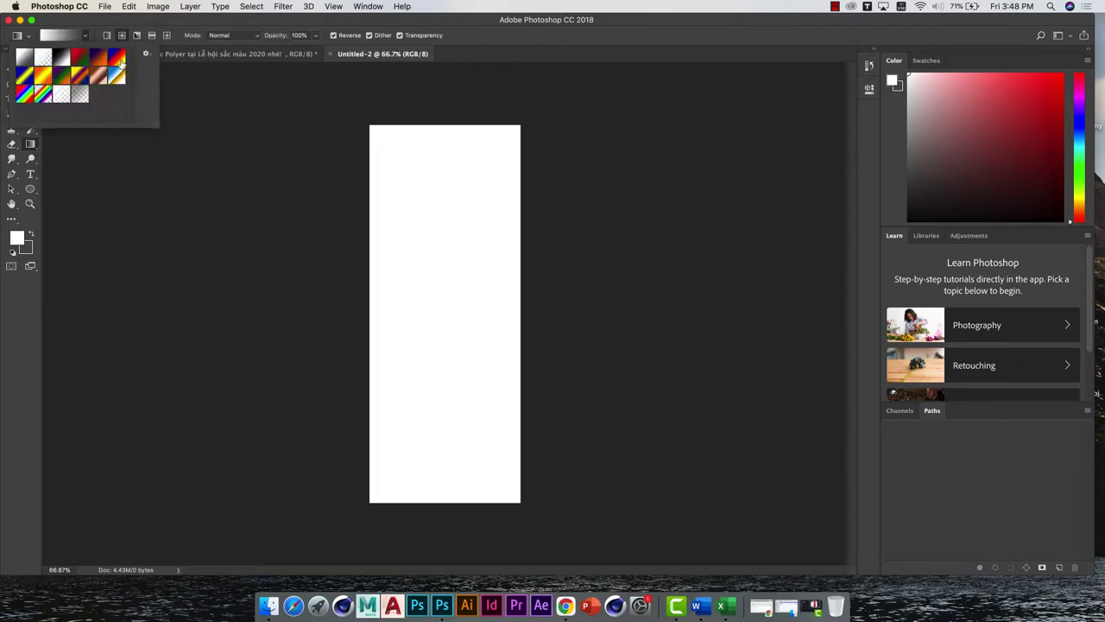
{"action": "left_click", "coordinate": [118, 59]}
{"action": "left_click", "coordinate": [69, 36]}
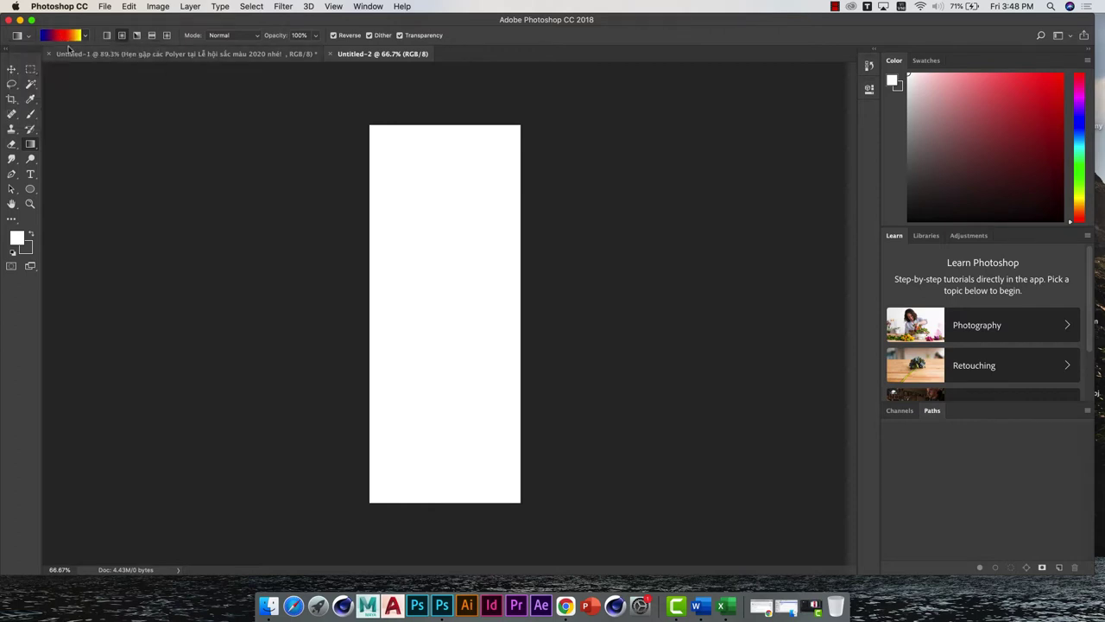
{"action": "left_click", "coordinate": [69, 36]}
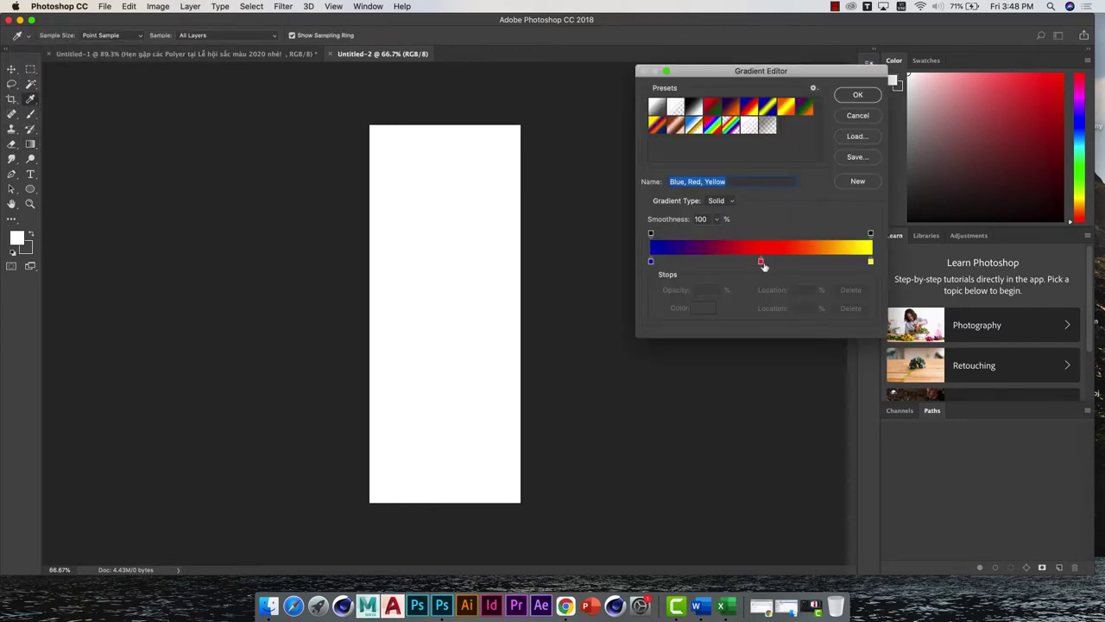
Delete the red stop and make the start stop a deep steel blue
{"action": "left_click_drag", "start_coordinate": [761, 262], "coordinate": [764, 298]}
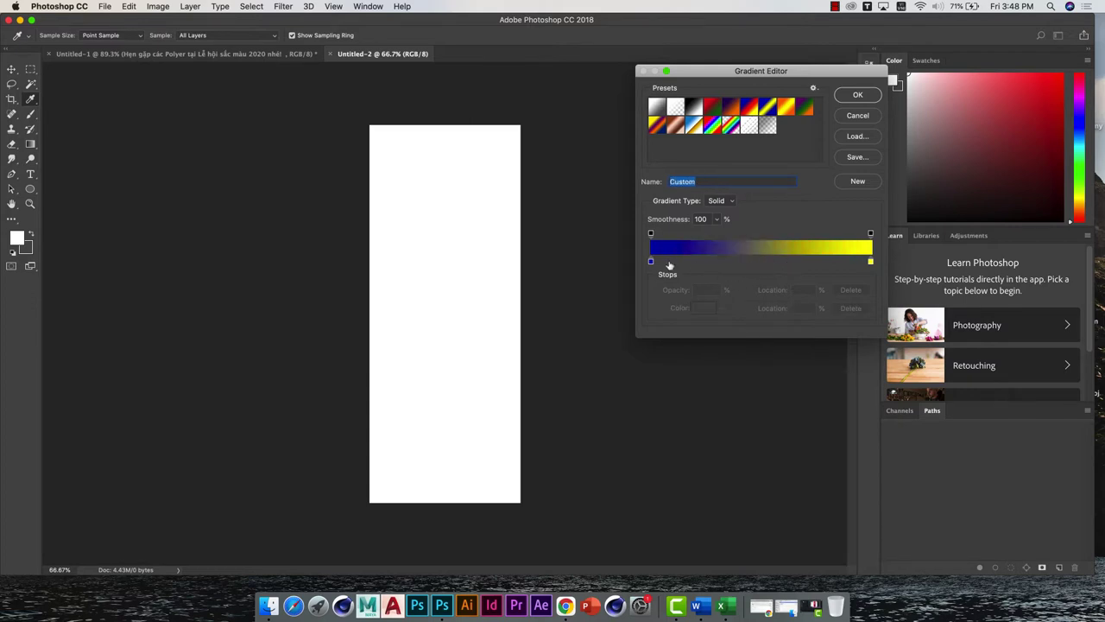
{"action": "double_click", "coordinate": [651, 262]}
{"action": "left_click", "coordinate": [563, 268]}
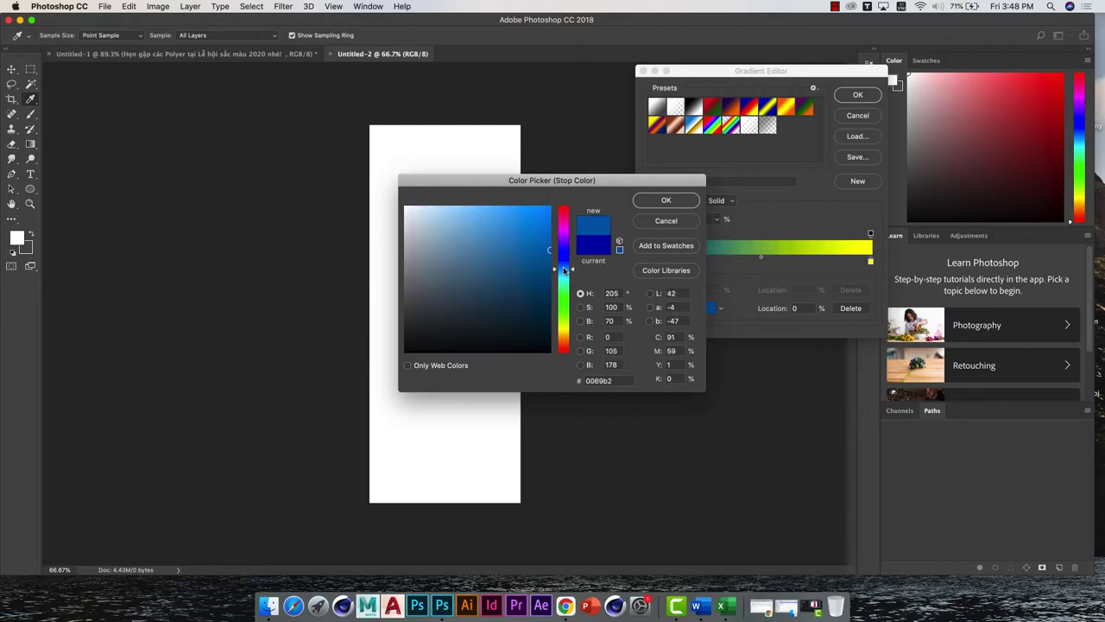
{"action": "left_click", "coordinate": [536, 266]}
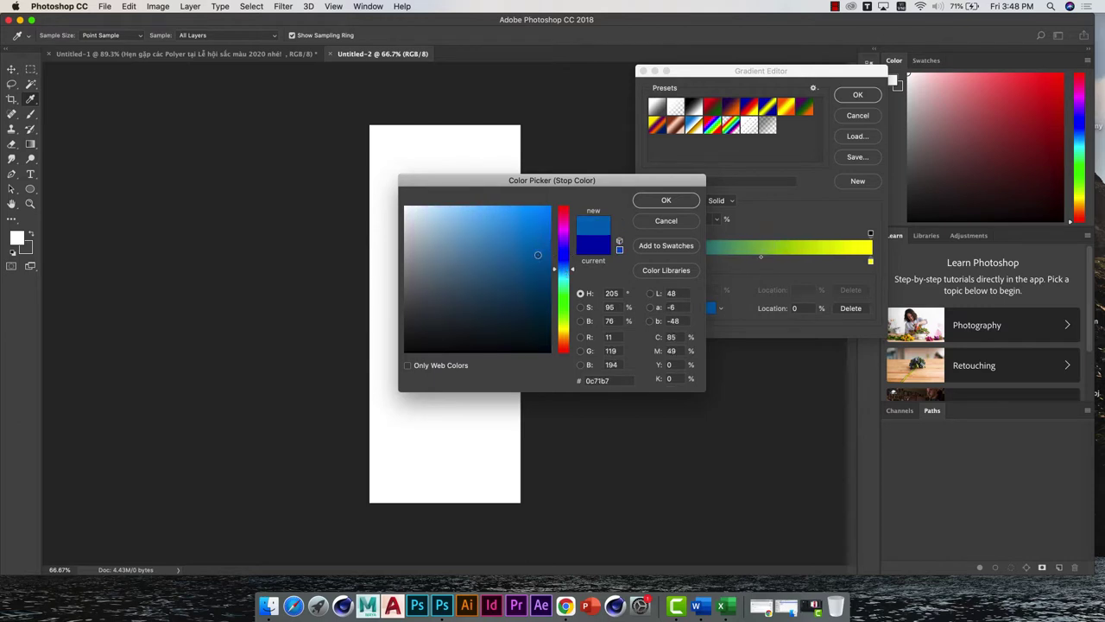
{"action": "left_click", "coordinate": [666, 201]}
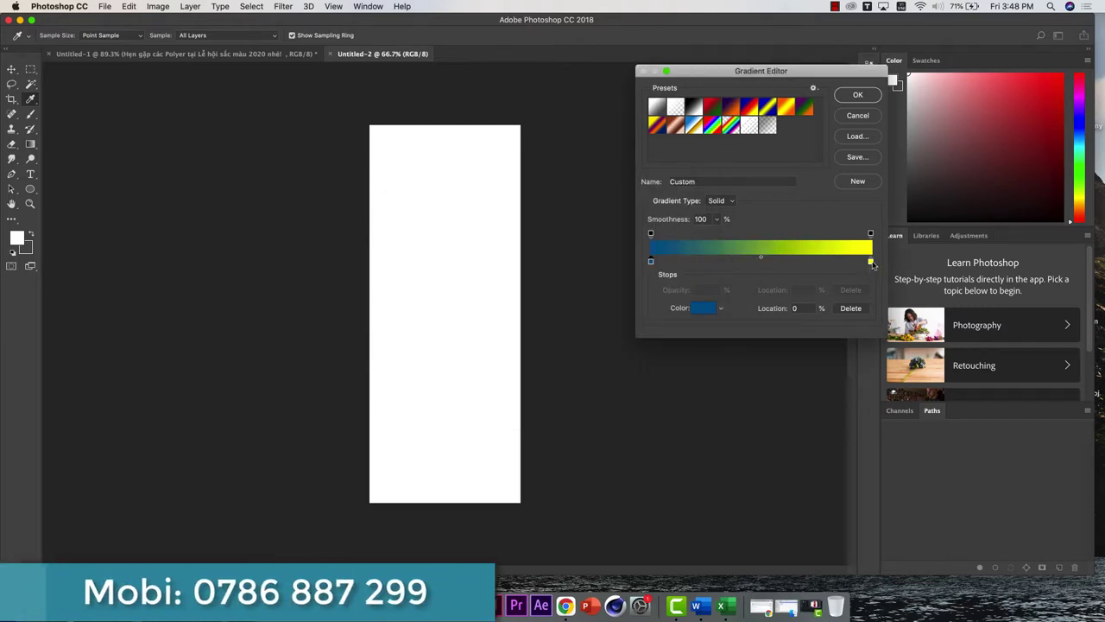
Make the end stop lime green and accept the blue-to-green gradient
{"action": "double_click", "coordinate": [871, 262]}
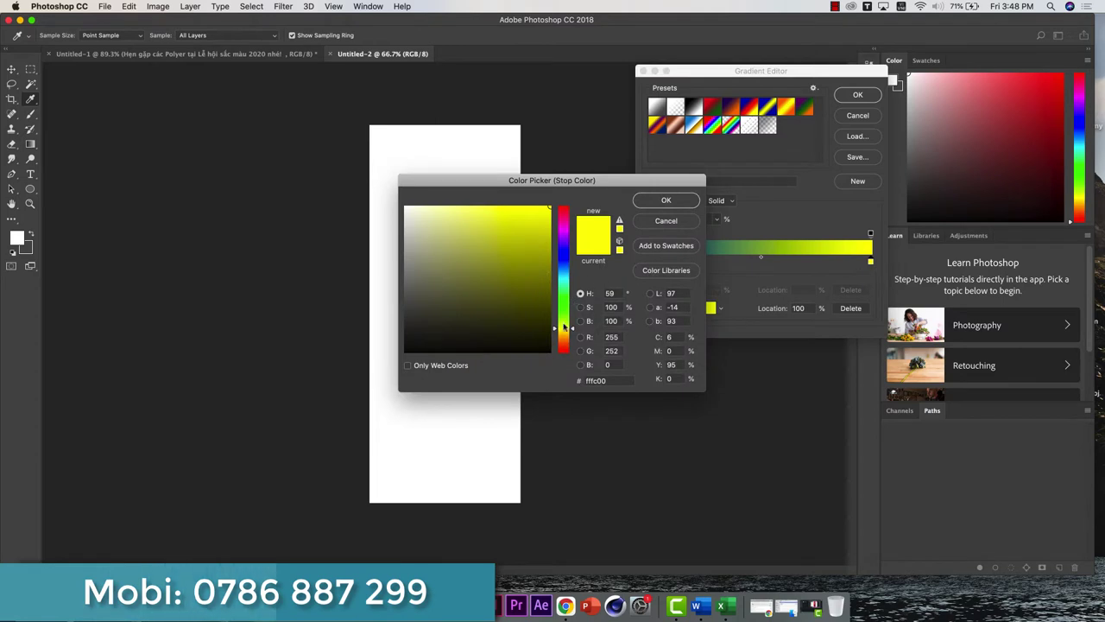
{"action": "left_click_drag", "start_coordinate": [566, 328], "coordinate": [555, 324]}
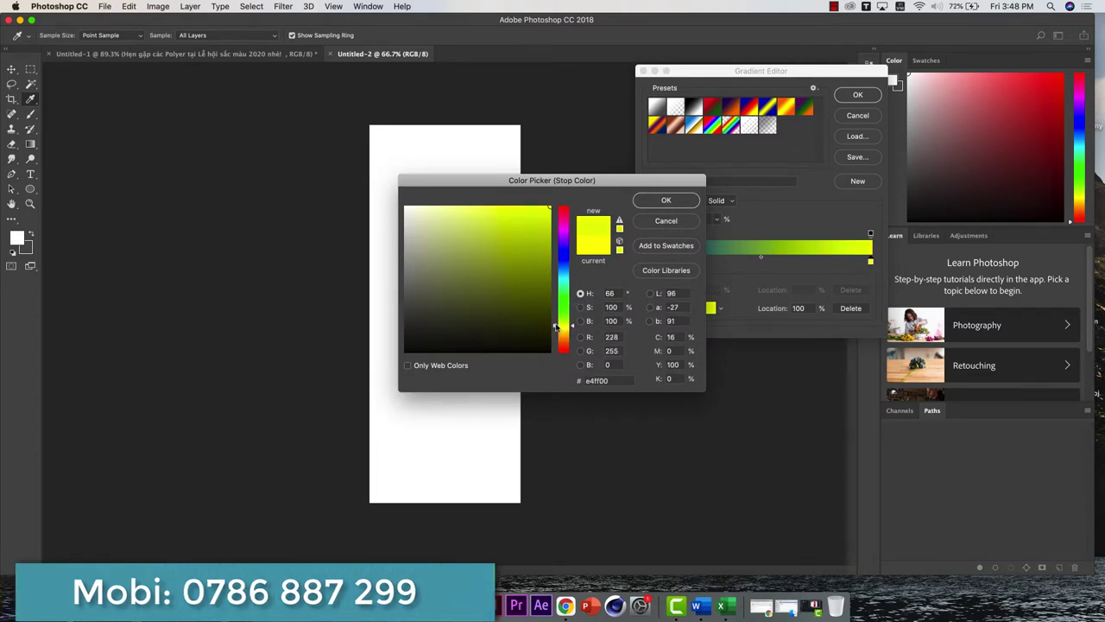
{"action": "left_click", "coordinate": [549, 219]}
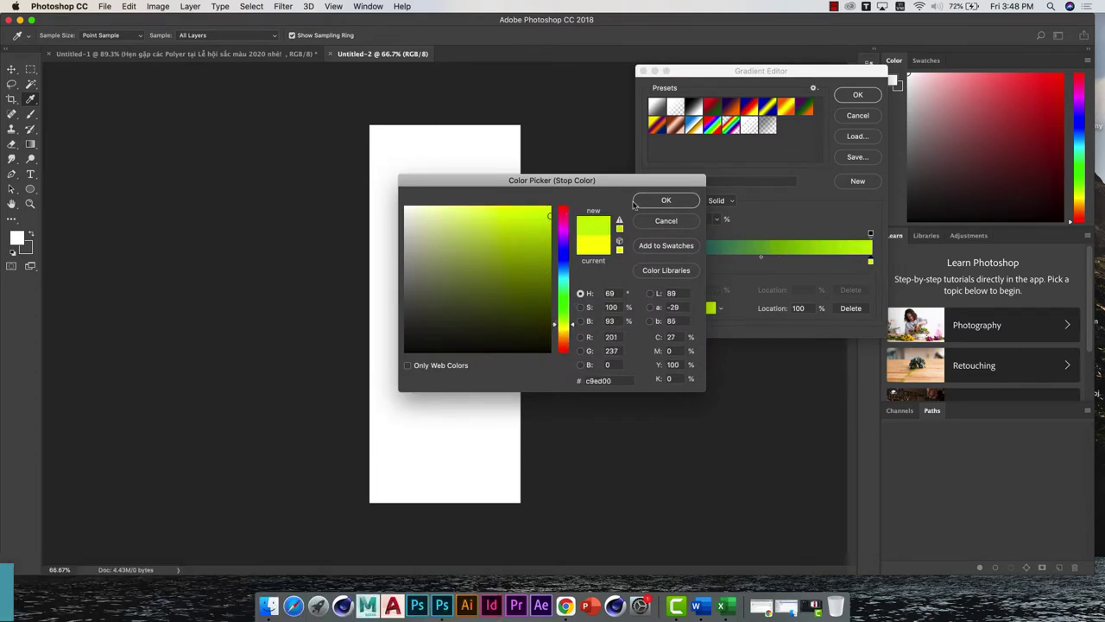
{"action": "left_click", "coordinate": [661, 199]}
{"action": "left_click", "coordinate": [855, 96]}
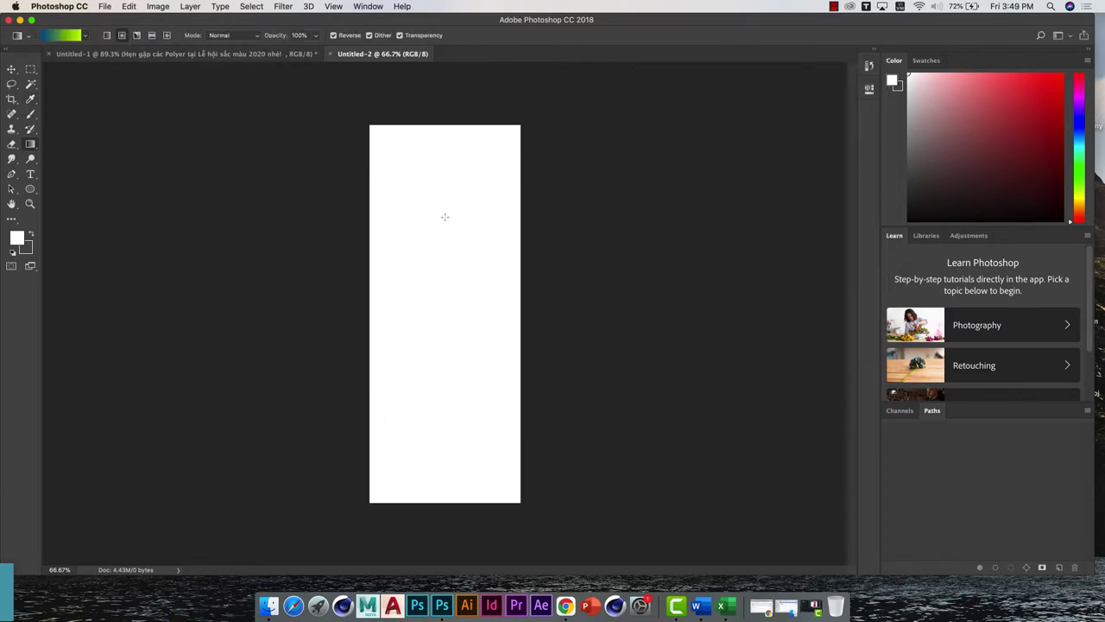
Drag a radial gradient down the canvas, lime green at top fading to blue
{"action": "left_click_drag", "start_coordinate": [435, 194], "coordinate": [475, 521]}
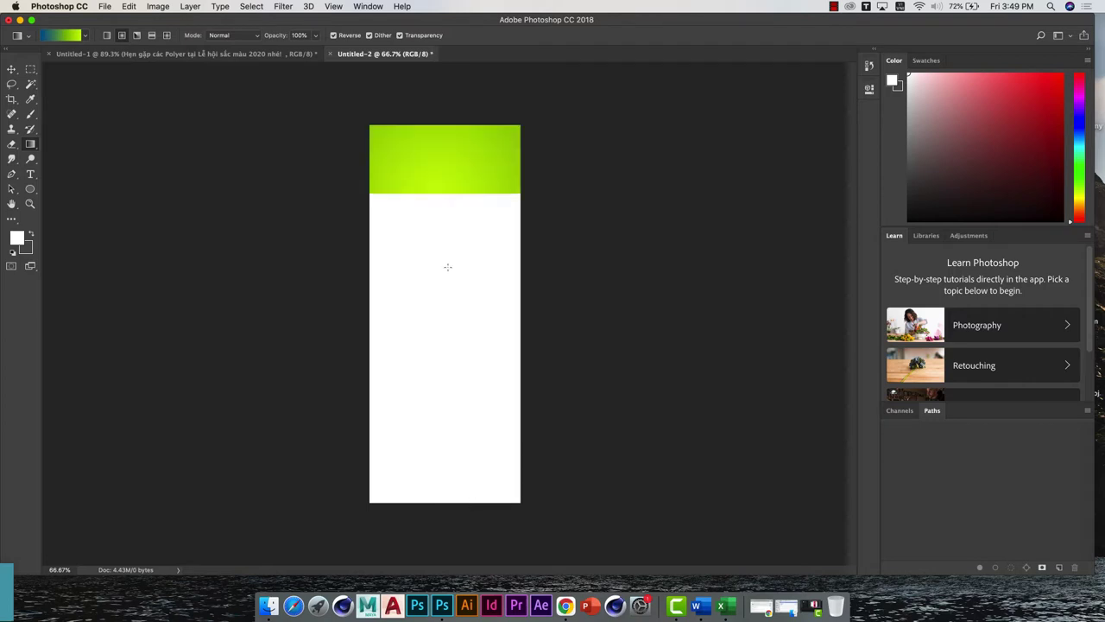
{"action": "left_click_drag", "start_coordinate": [427, 233], "coordinate": [467, 513]}
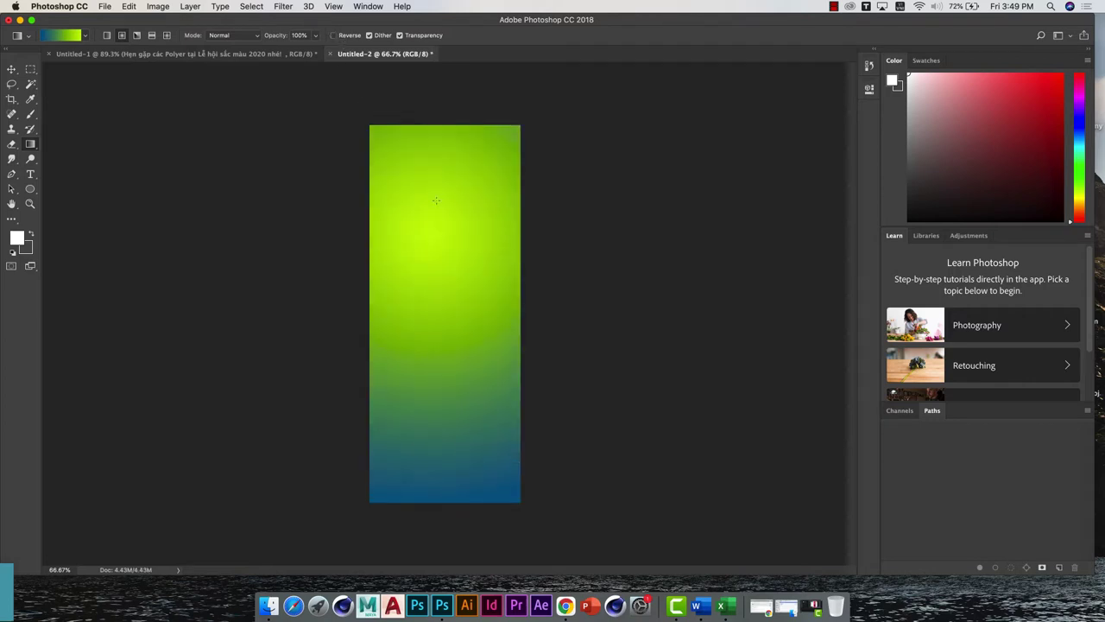
{"action": "left_click_drag", "start_coordinate": [429, 222], "coordinate": [457, 523]}
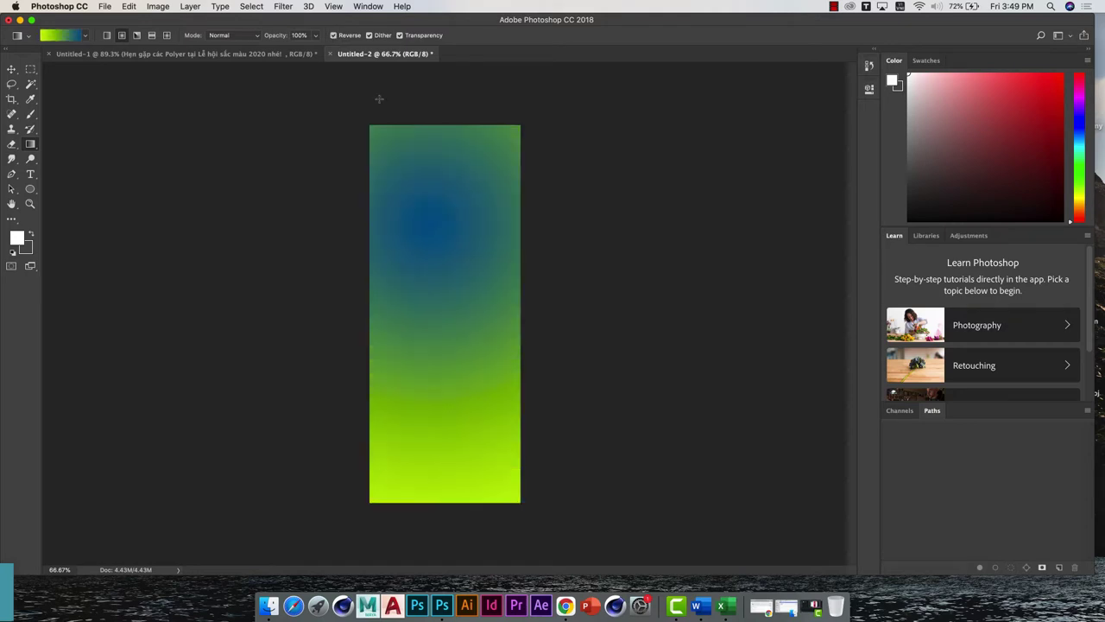
{"action": "left_click_drag", "start_coordinate": [434, 209], "coordinate": [475, 481]}
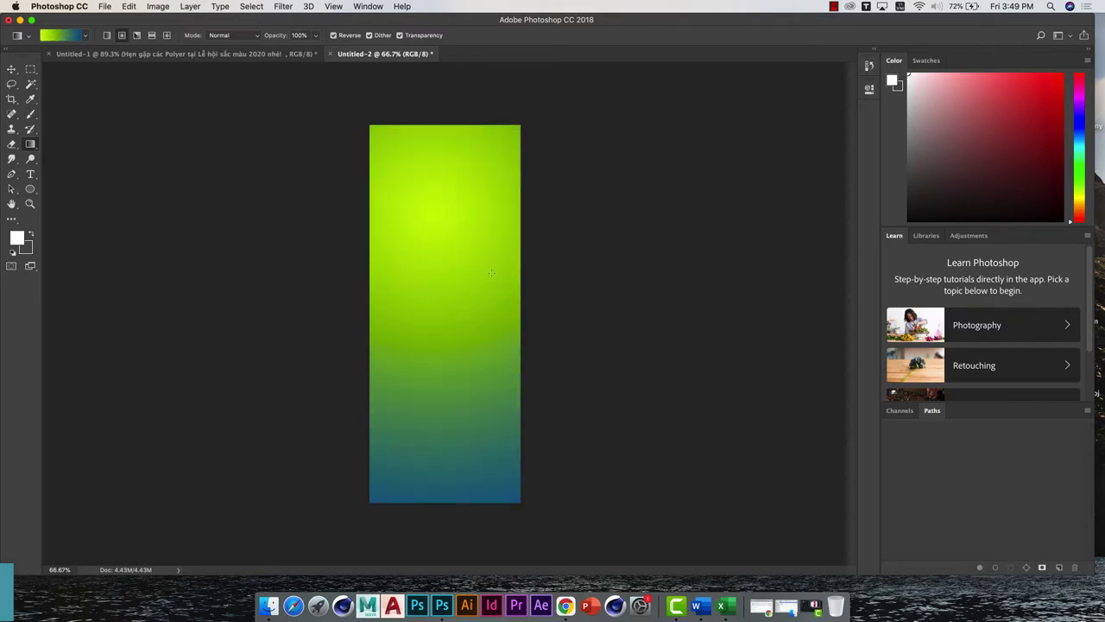
{"action": "left_click", "coordinate": [30, 188]}
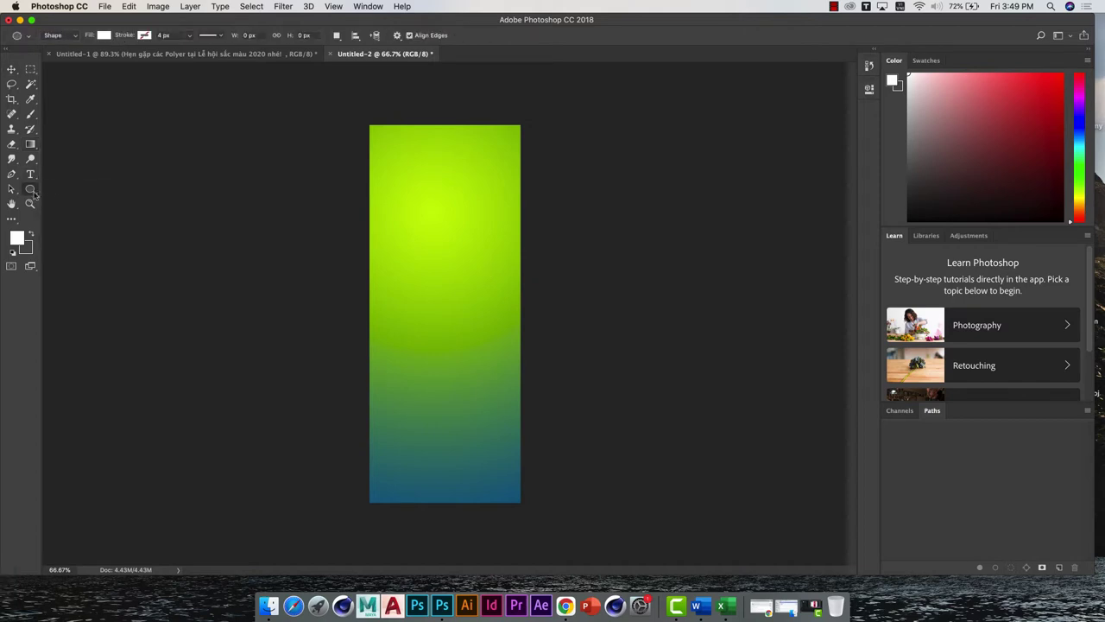
Draw a blue-filled Rectangle shape across the upper canvas
{"action": "left_click", "coordinate": [34, 195]}
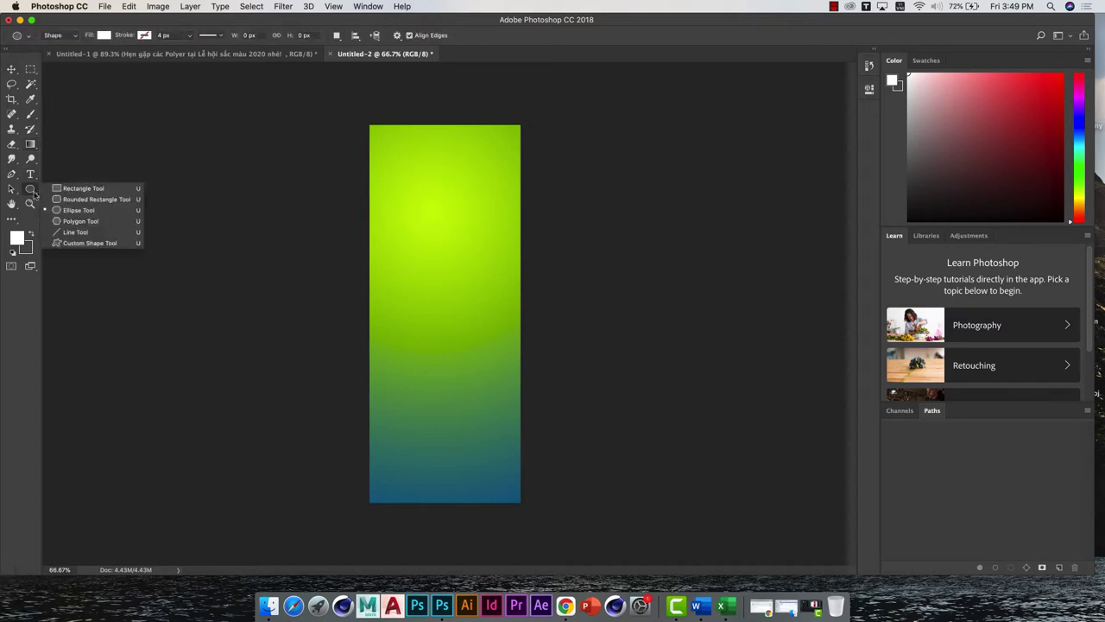
{"action": "left_click", "coordinate": [82, 189]}
{"action": "left_click", "coordinate": [52, 35]}
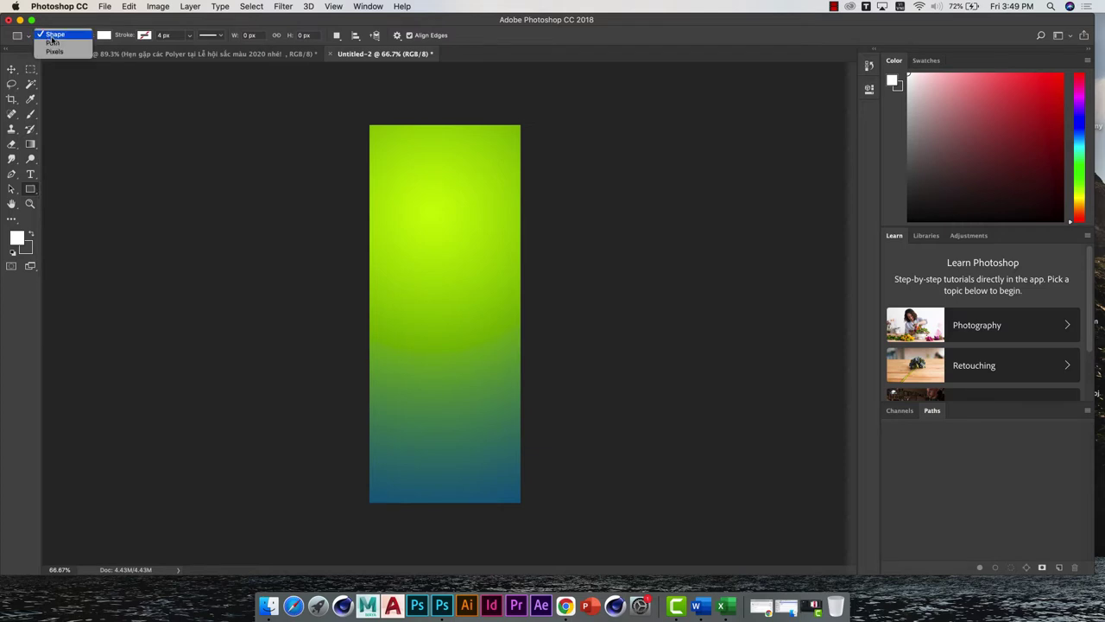
{"action": "left_click", "coordinate": [54, 35]}
{"action": "left_click", "coordinate": [103, 35]}
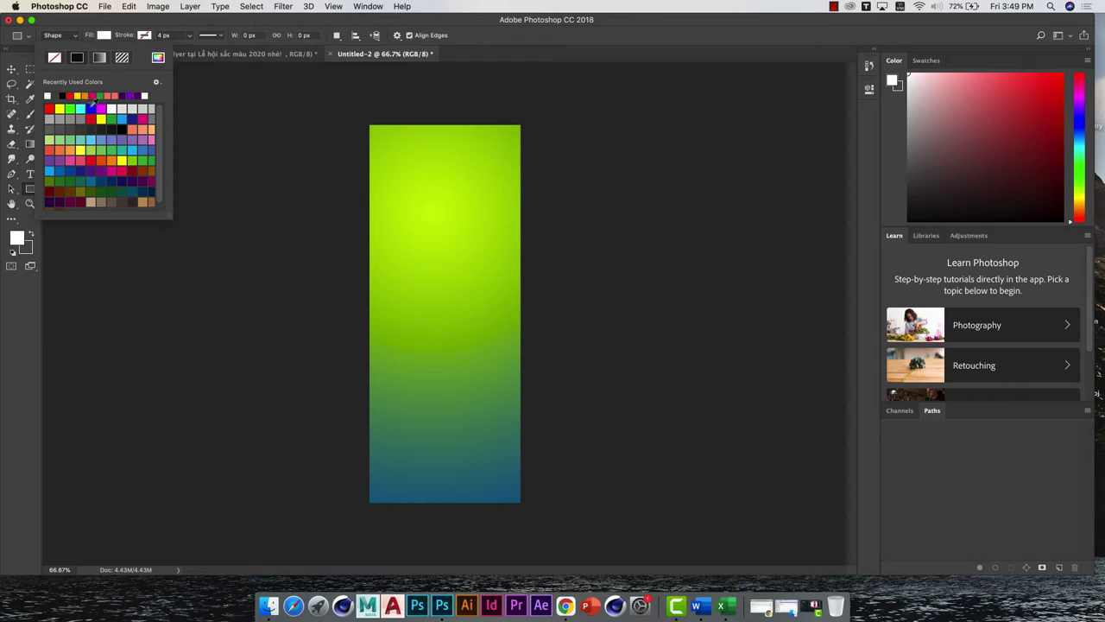
{"action": "left_click", "coordinate": [90, 108]}
{"action": "mouse_move", "coordinate": [360, 175]}
{"action": "left_mouse_down"}
{"action": "mouse_move", "coordinate": [561, 207]}
{"action": "mouse_move", "coordinate": [567, 162]}
{"action": "left_mouse_up"}
Rotate the rectangle about -10° into a diagonal stripe and commit it
{"action": "key", "text": "v"}
{"action": "key", "text": "ctrl+t"}
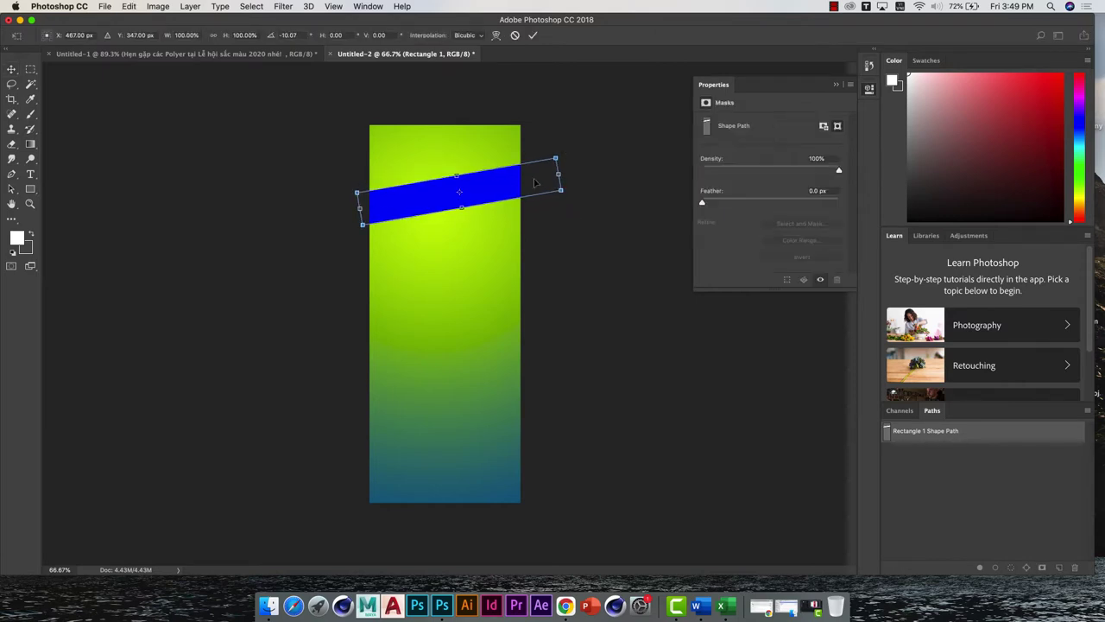
{"action": "left_click_drag", "start_coordinate": [512, 184], "coordinate": [507, 212]}
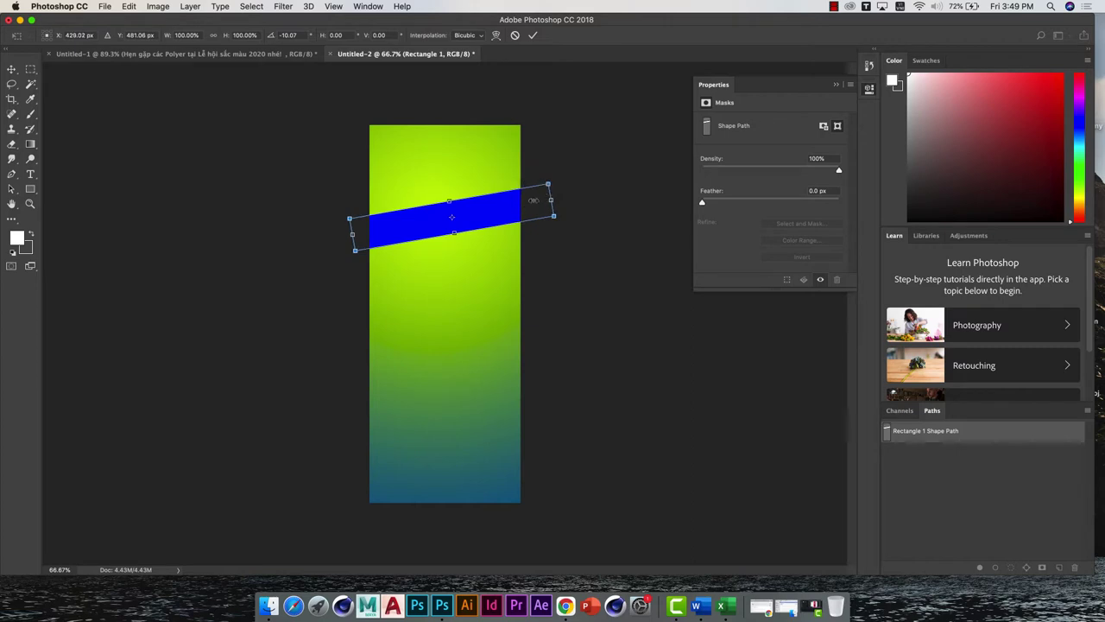
{"action": "key", "text": "Return"}
{"action": "key", "text": "F7"}
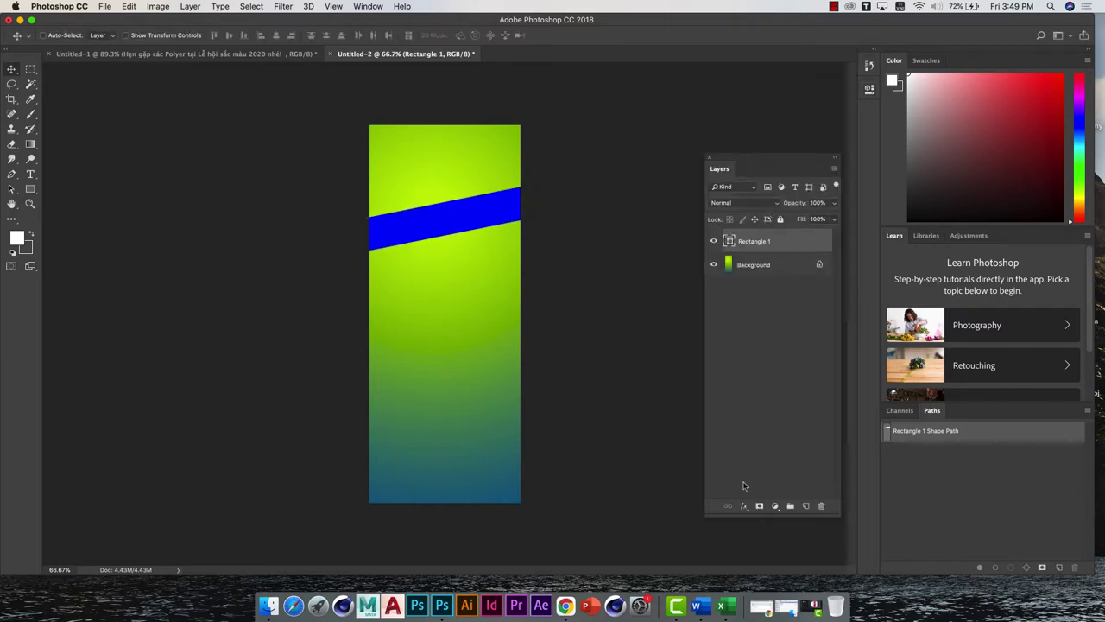
{"action": "left_click", "coordinate": [744, 506]}
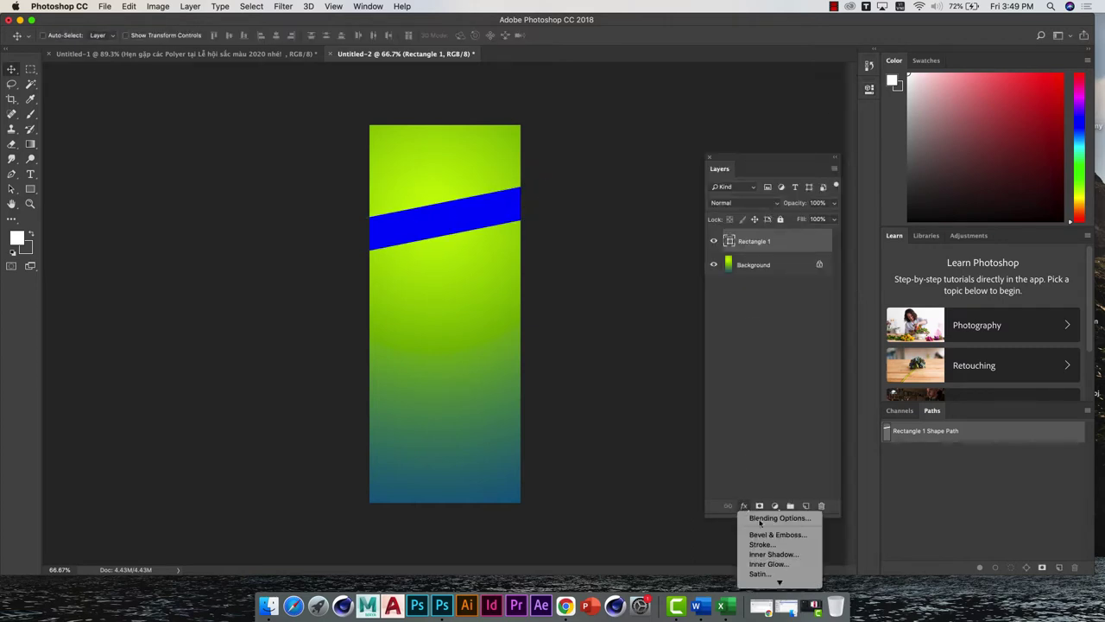
{"action": "mouse_move", "coordinate": [779, 587]}
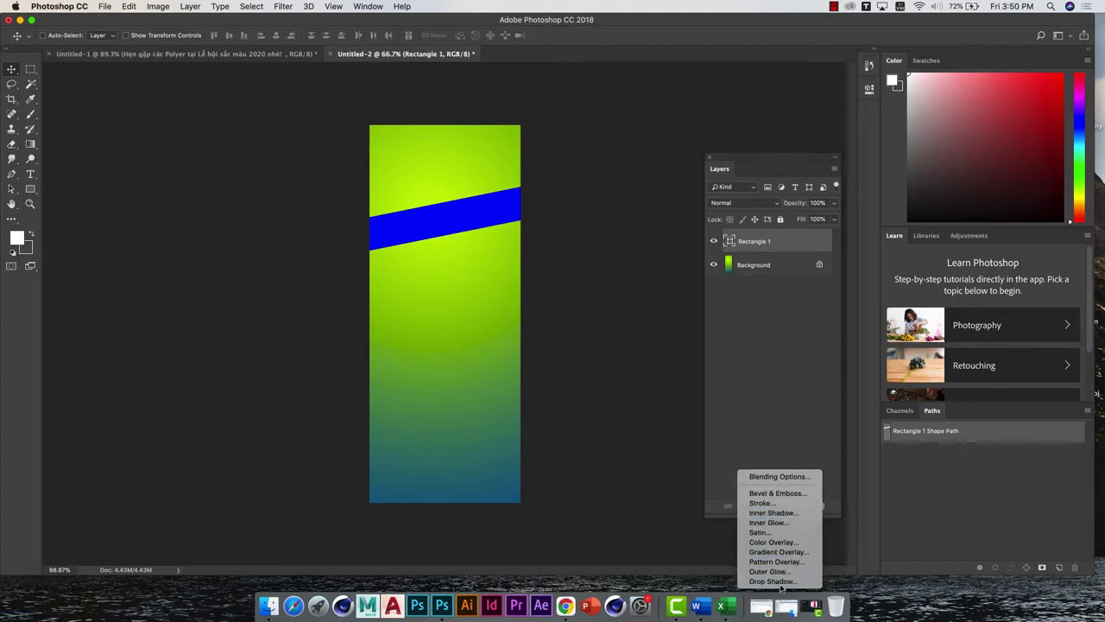
Give the stripe a Gradient Overlay using the Blue, Red, Yellow preset
{"action": "left_click", "coordinate": [777, 552]}
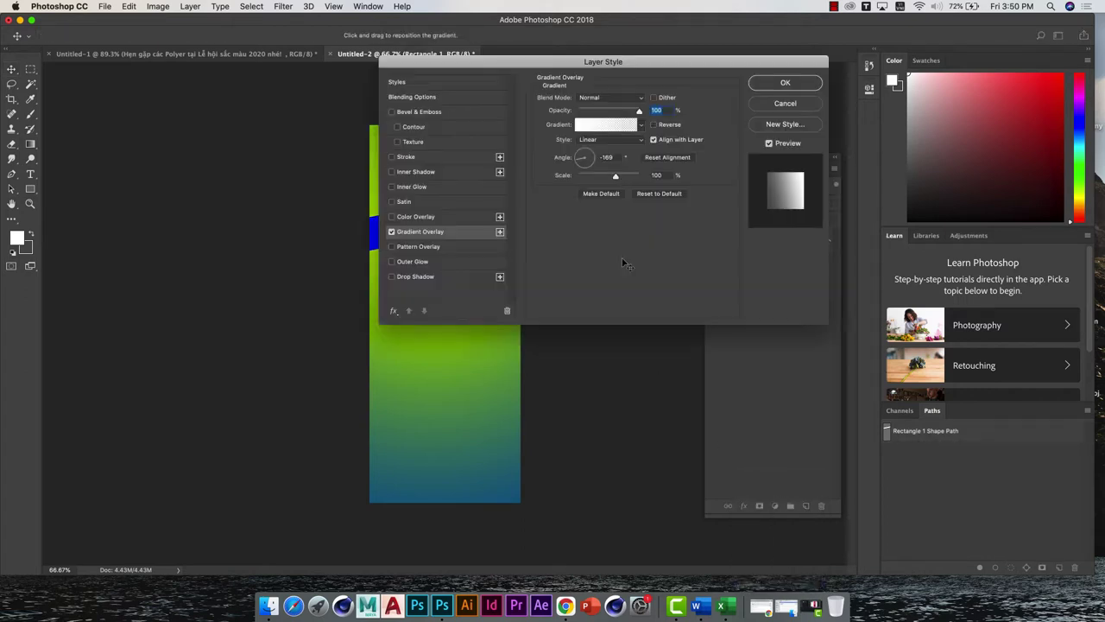
{"action": "left_click_drag", "start_coordinate": [585, 66], "coordinate": [739, 153]}
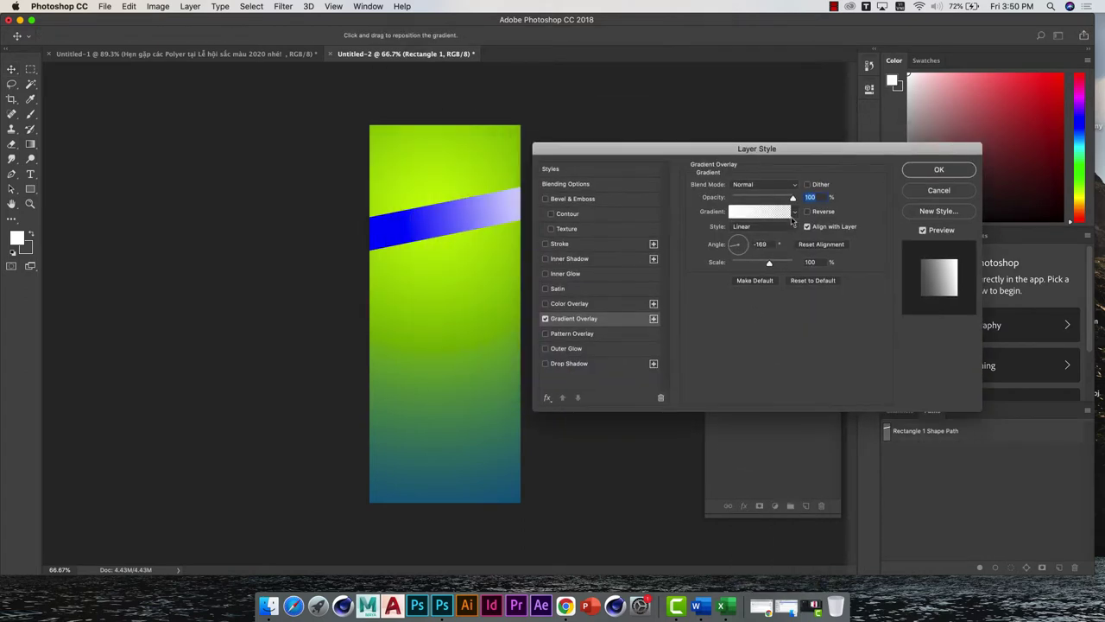
{"action": "left_click", "coordinate": [794, 212]}
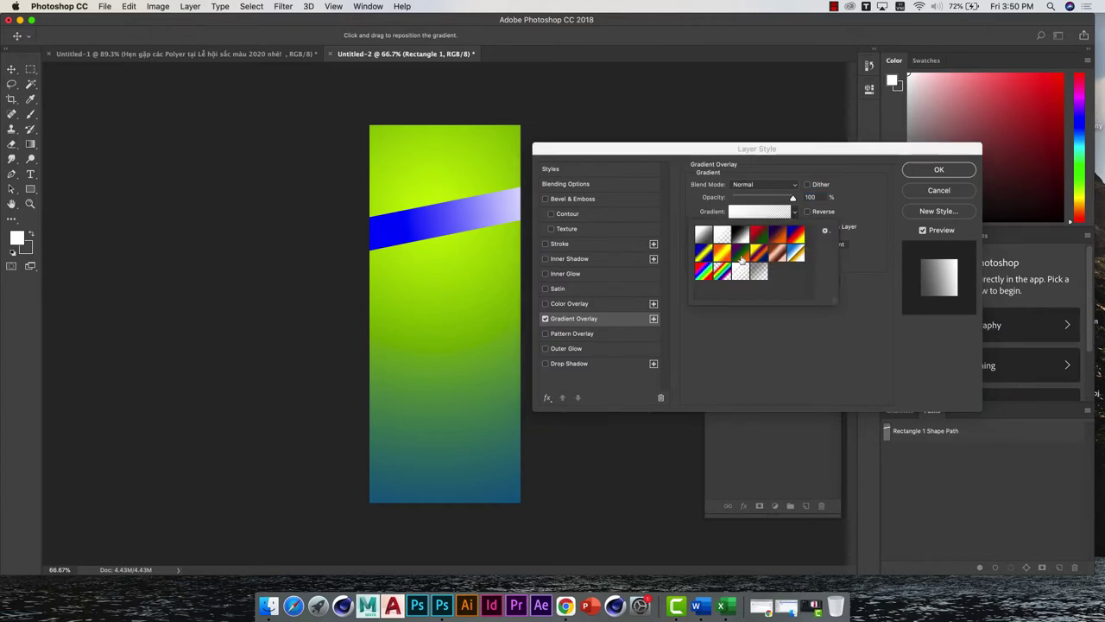
{"action": "left_click", "coordinate": [795, 242]}
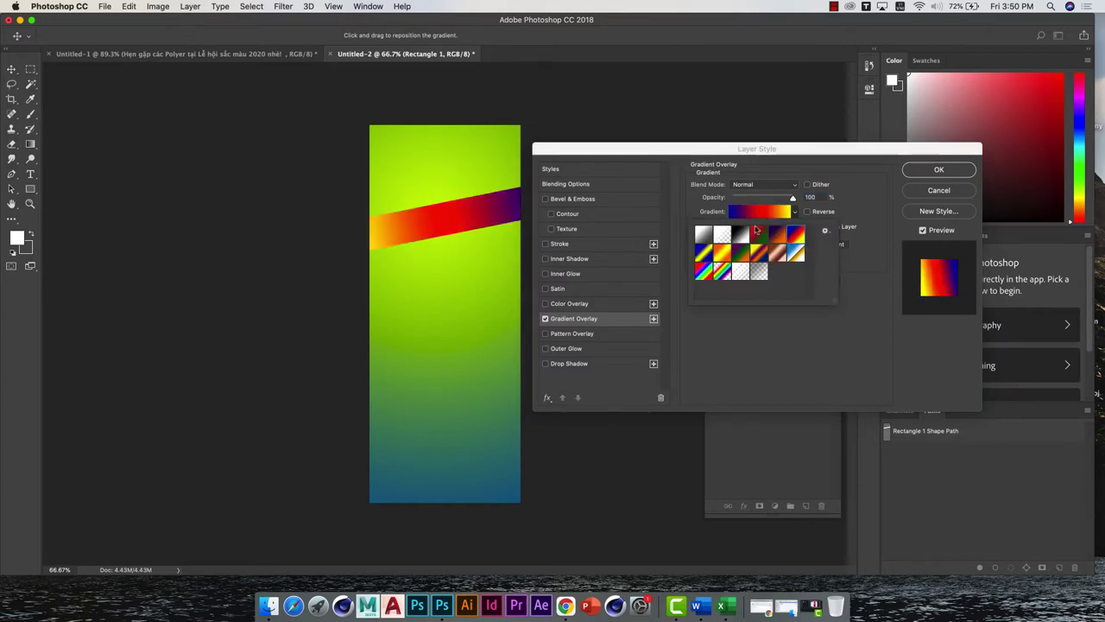
{"action": "left_click", "coordinate": [696, 199]}
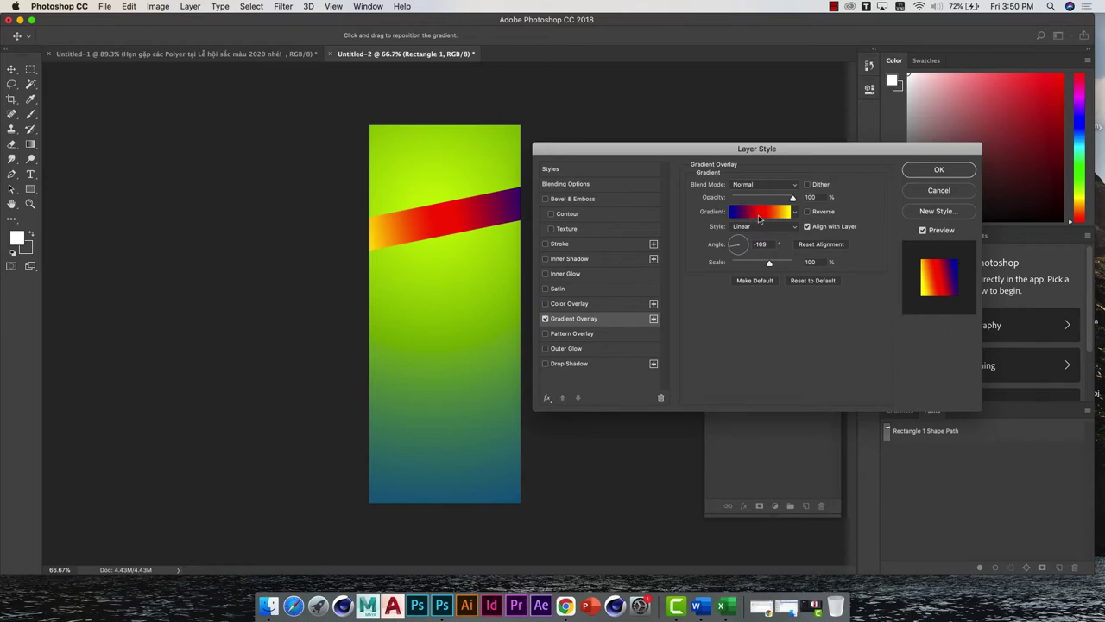
{"action": "left_click", "coordinate": [759, 212]}
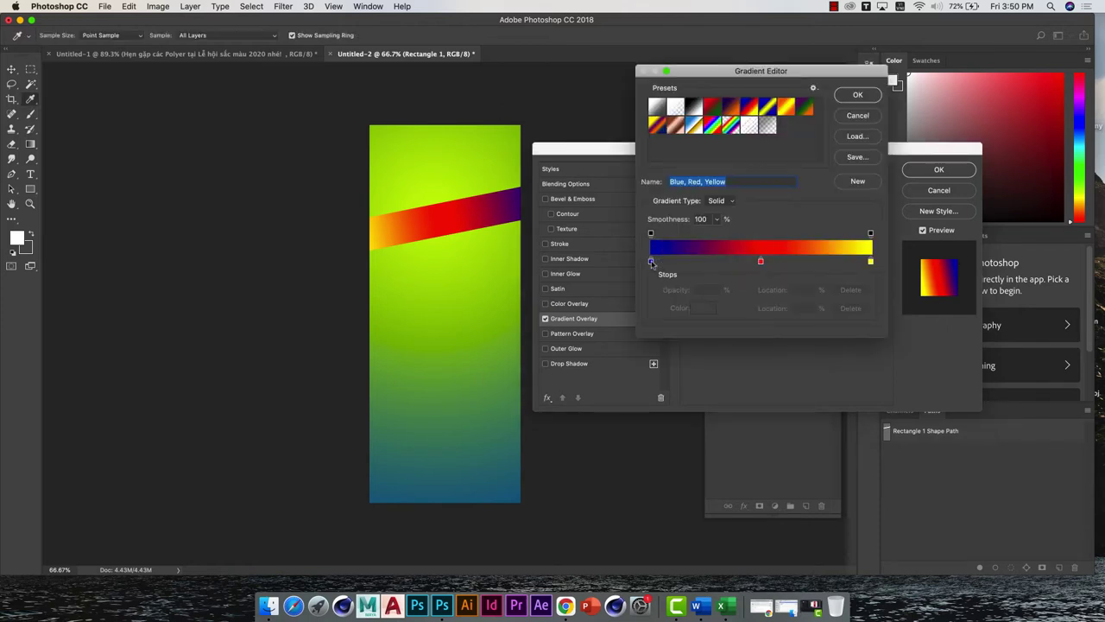
Recolour the gradient's blue stop to orange-gold
{"action": "double_click", "coordinate": [651, 262]}
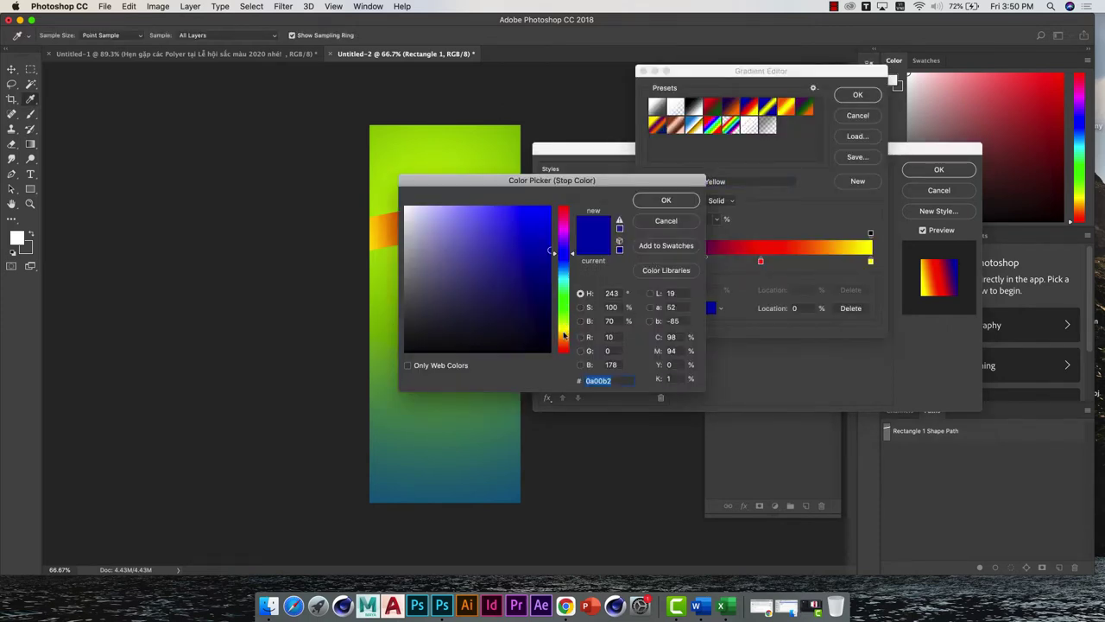
{"action": "left_click", "coordinate": [564, 335]}
{"action": "left_click", "coordinate": [549, 214]}
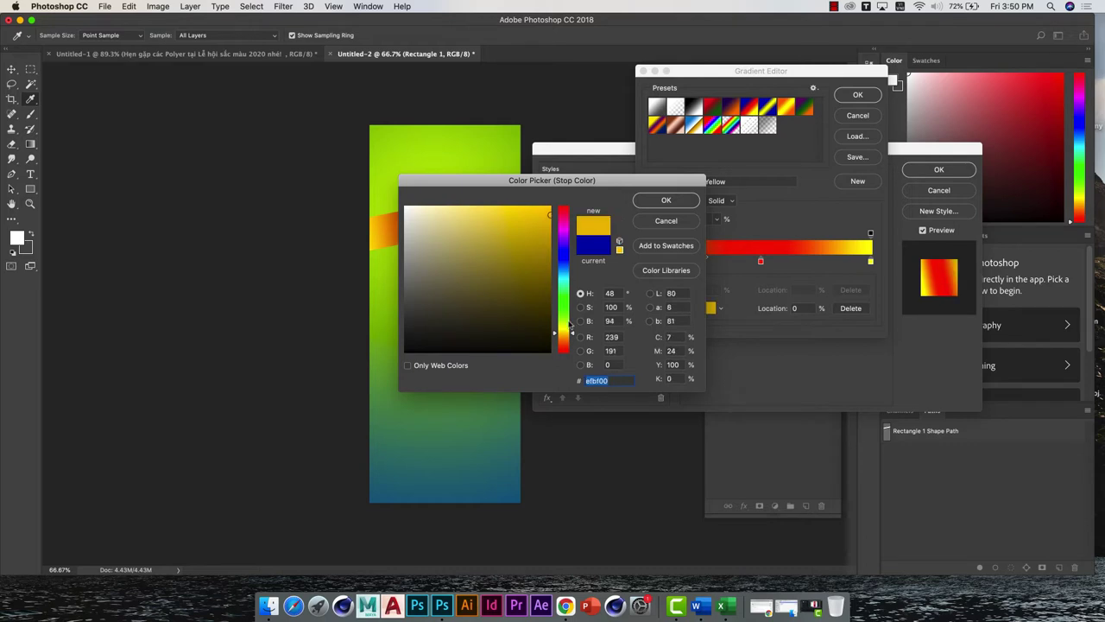
{"action": "left_click_drag", "start_coordinate": [566, 338], "coordinate": [565, 341]}
{"action": "key", "text": "Return"}
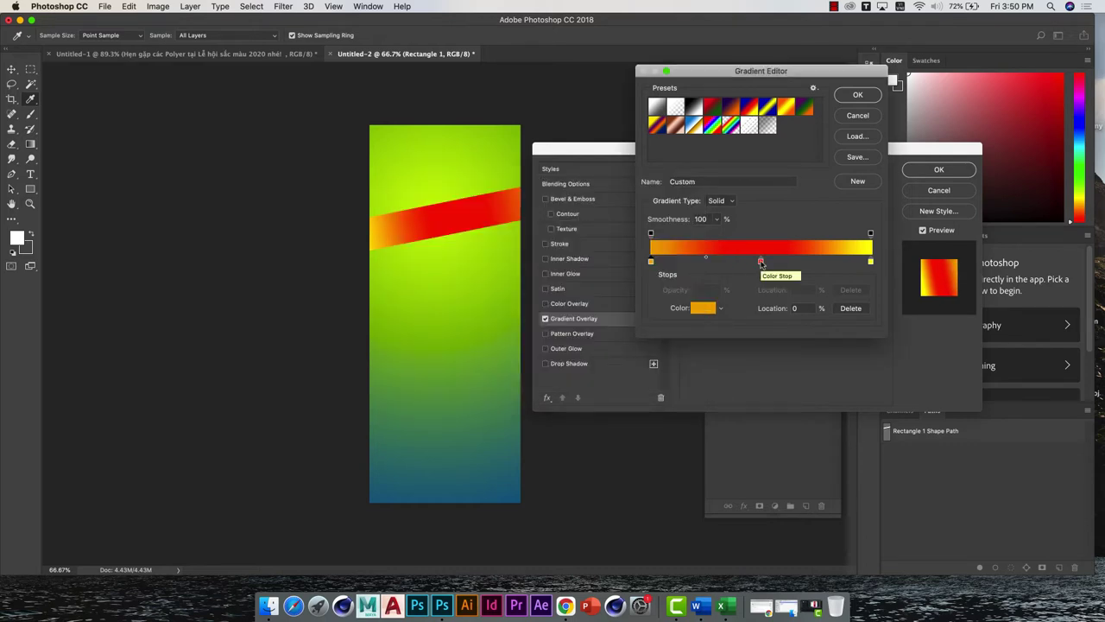
Delete the red stop and set alternating yellow/orange stops at 39%, 54% and 72%
{"action": "left_click_drag", "start_coordinate": [761, 262], "coordinate": [764, 313]}
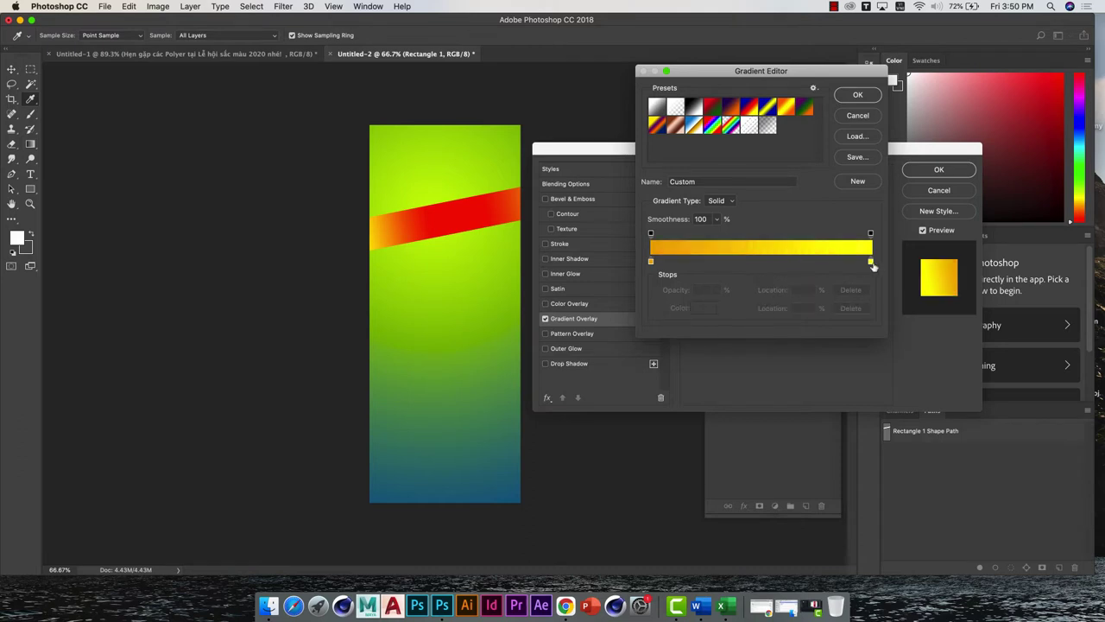
{"action": "left_click_drag", "start_coordinate": [871, 261], "coordinate": [736, 262]}
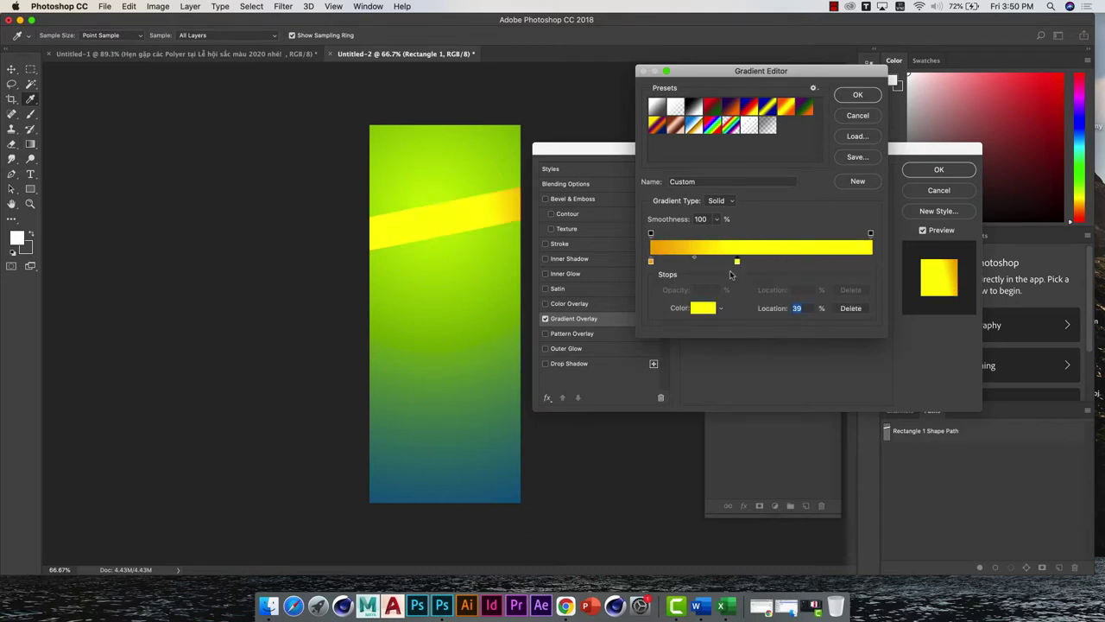
{"action": "left_click_drag", "start_coordinate": [651, 262], "coordinate": [770, 262]}
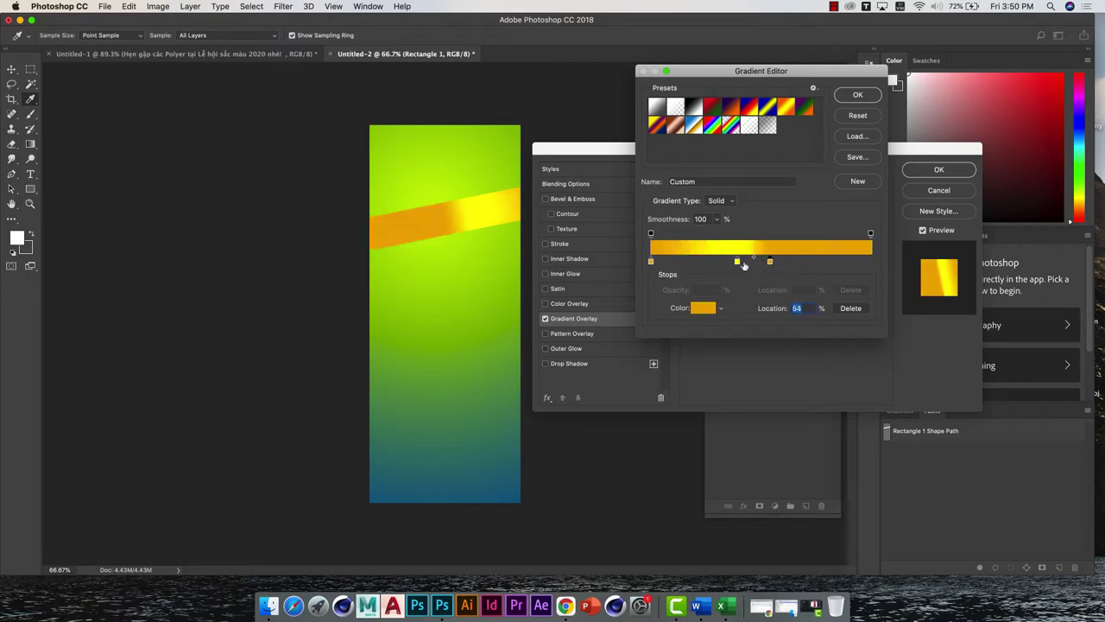
{"action": "left_click_drag", "start_coordinate": [737, 262], "coordinate": [809, 261]}
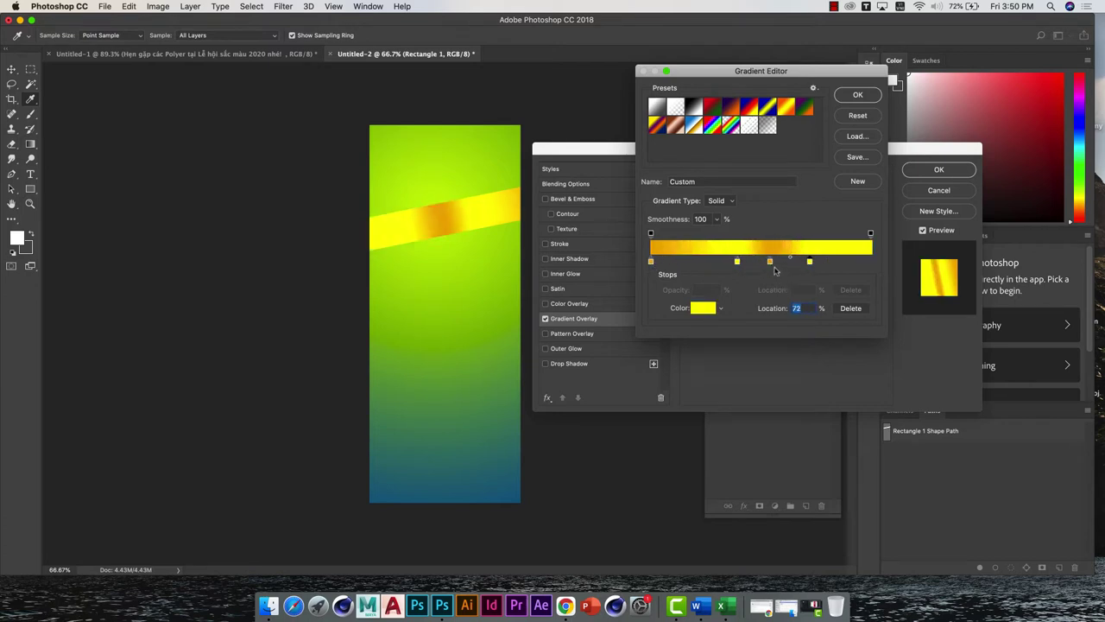
{"action": "left_click", "coordinate": [770, 261]}
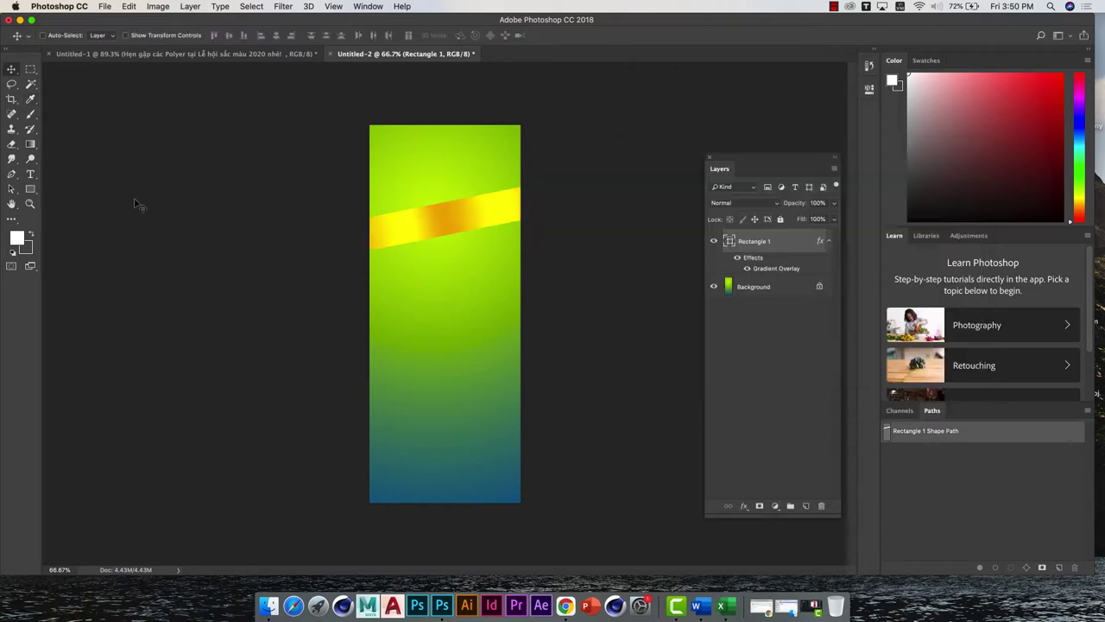
{"action": "key", "text": "Return"}
{"action": "key", "text": "Return"}
Select the Custom Shape Tool and load the All shapes library
{"action": "left_click", "coordinate": [29, 188]}
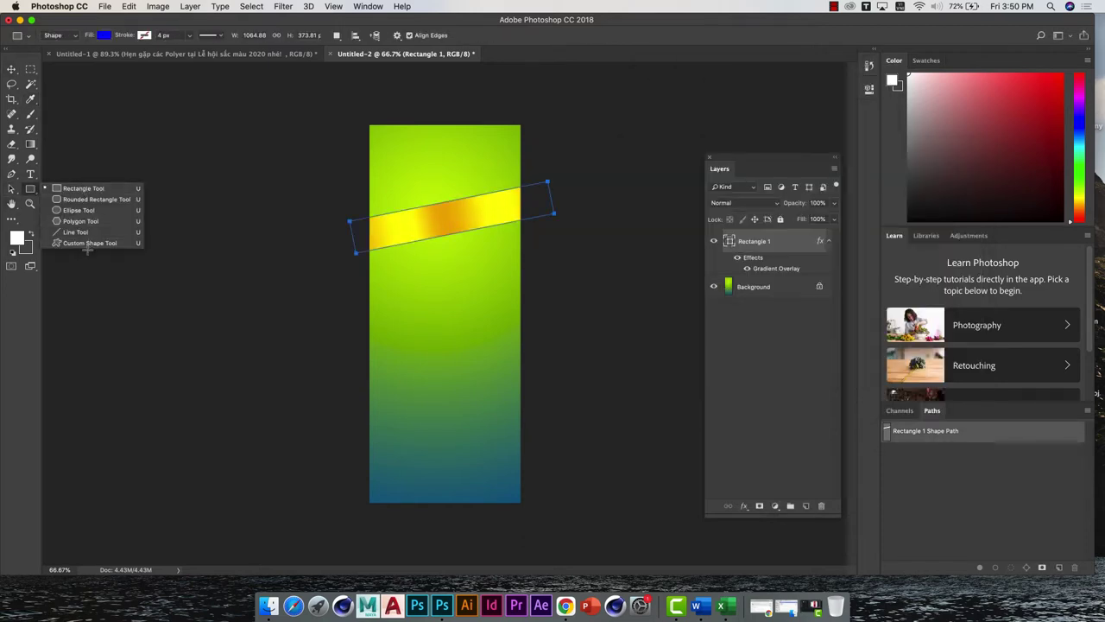
{"action": "left_click", "coordinate": [87, 244]}
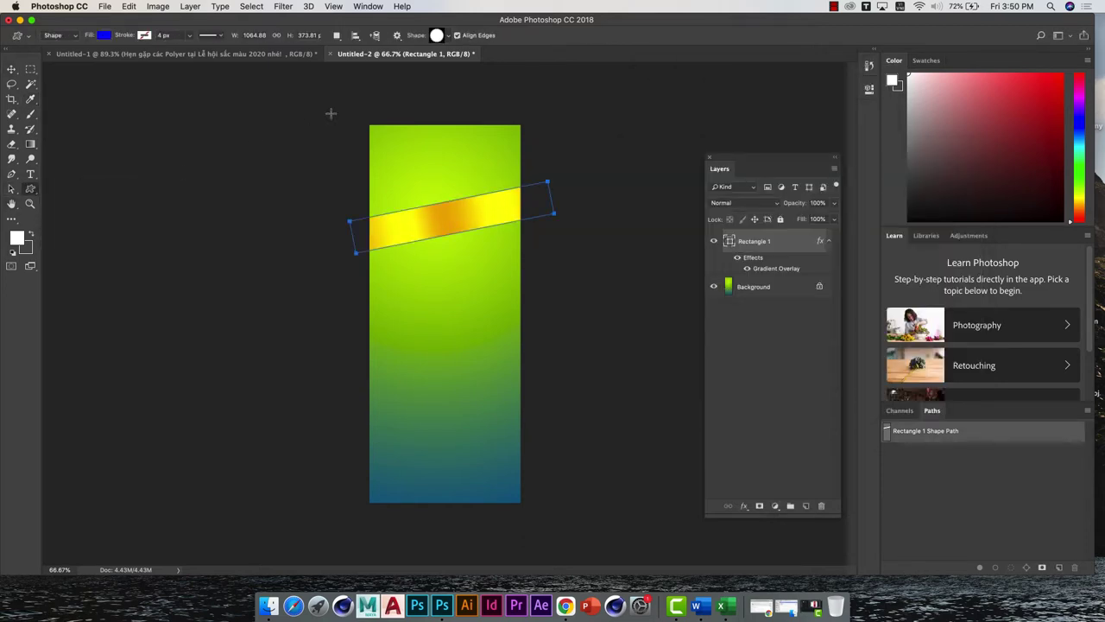
{"action": "left_click", "coordinate": [446, 38]}
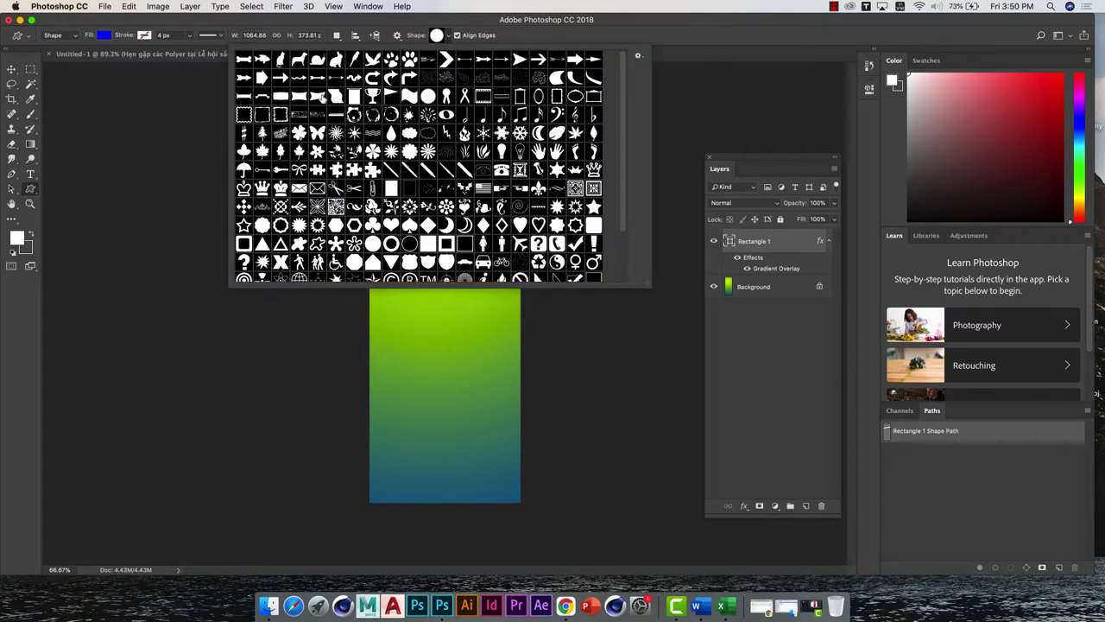
{"action": "left_click", "coordinate": [638, 58]}
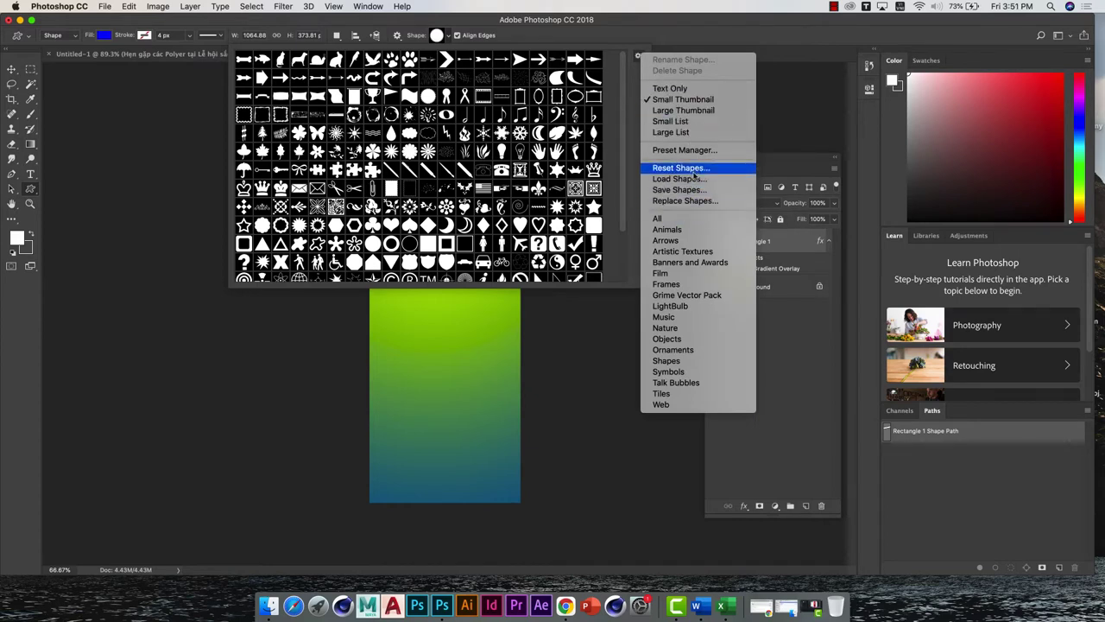
{"action": "left_click", "coordinate": [693, 172]}
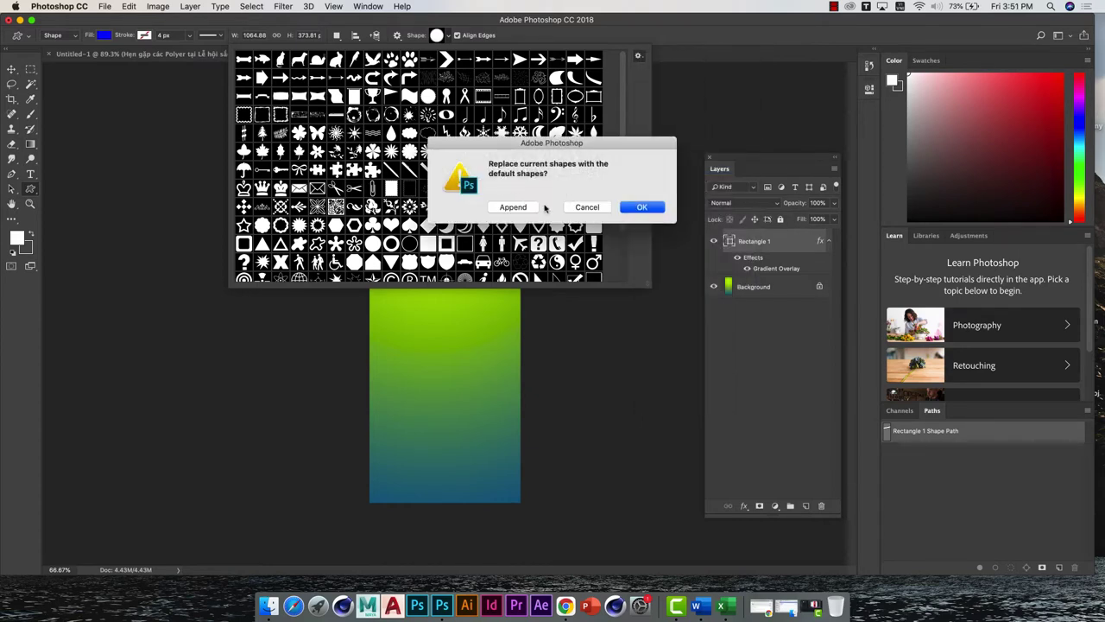
{"action": "left_click", "coordinate": [641, 207]}
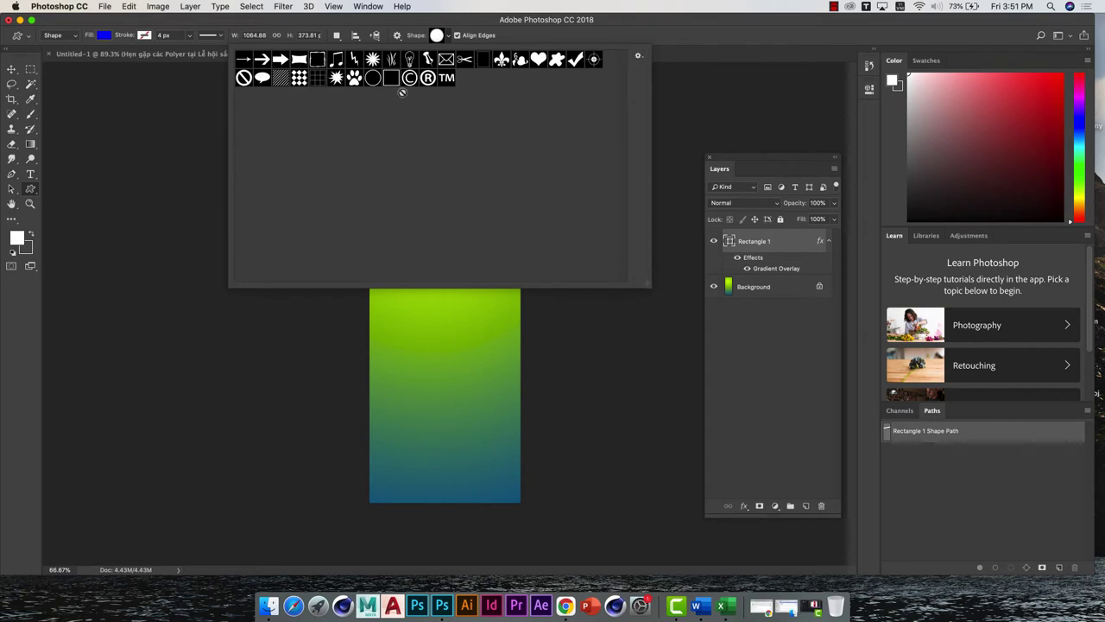
{"action": "left_click", "coordinate": [638, 57]}
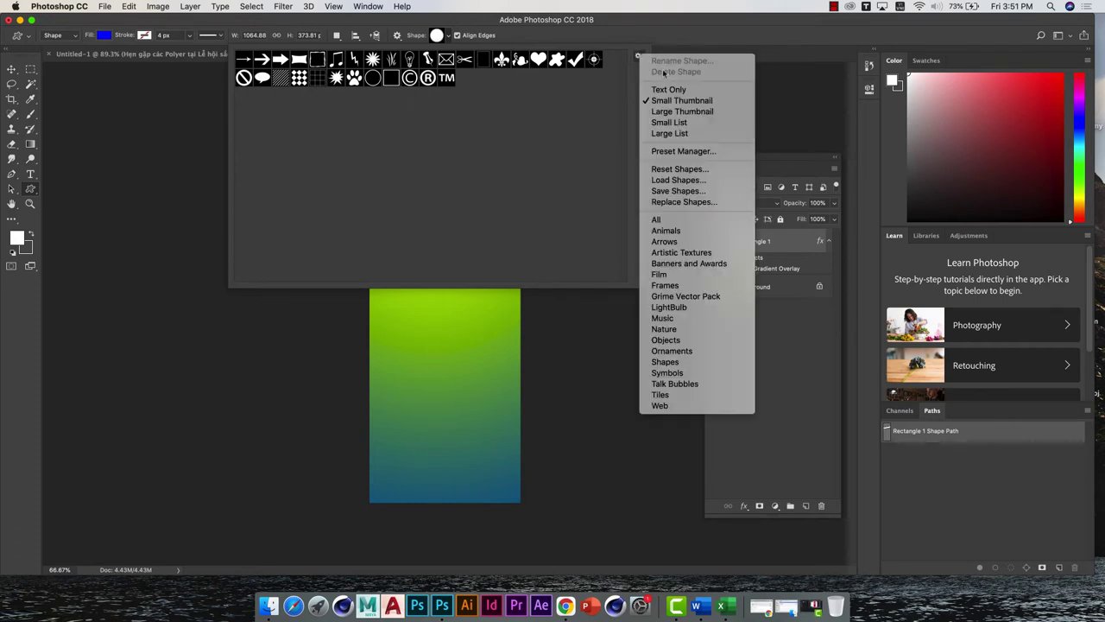
{"action": "left_click", "coordinate": [691, 221]}
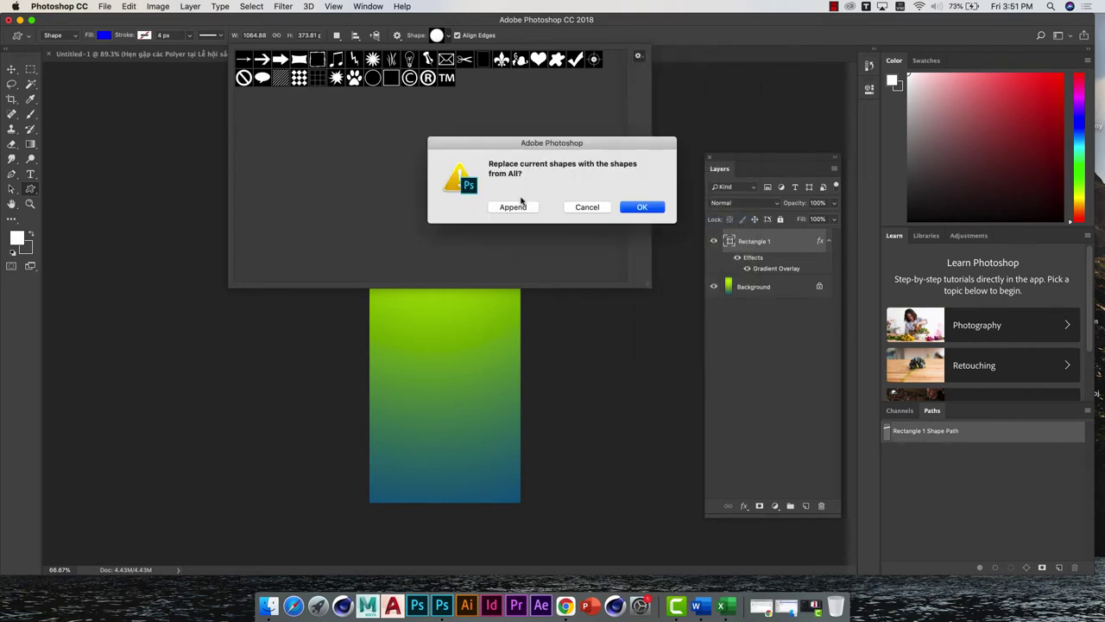
{"action": "left_click", "coordinate": [642, 209]}
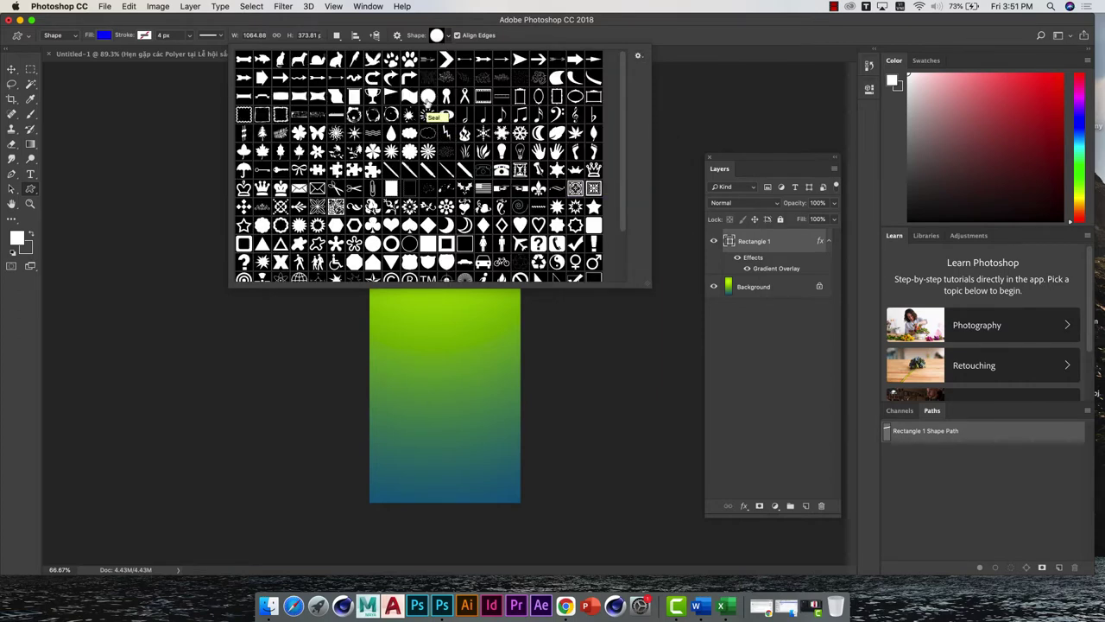
Draw the Seal starburst shape over the left end of the stripe
{"action": "left_click", "coordinate": [426, 102]}
{"action": "mouse_move", "coordinate": [419, 341]}
{"action": "left_mouse_down"}
{"action": "mouse_move", "coordinate": [481, 396]}
{"action": "mouse_move", "coordinate": [483, 266]}
{"action": "mouse_move", "coordinate": [493, 276]}
{"action": "left_mouse_up"}
{"action": "key", "text": "ctrl+t"}
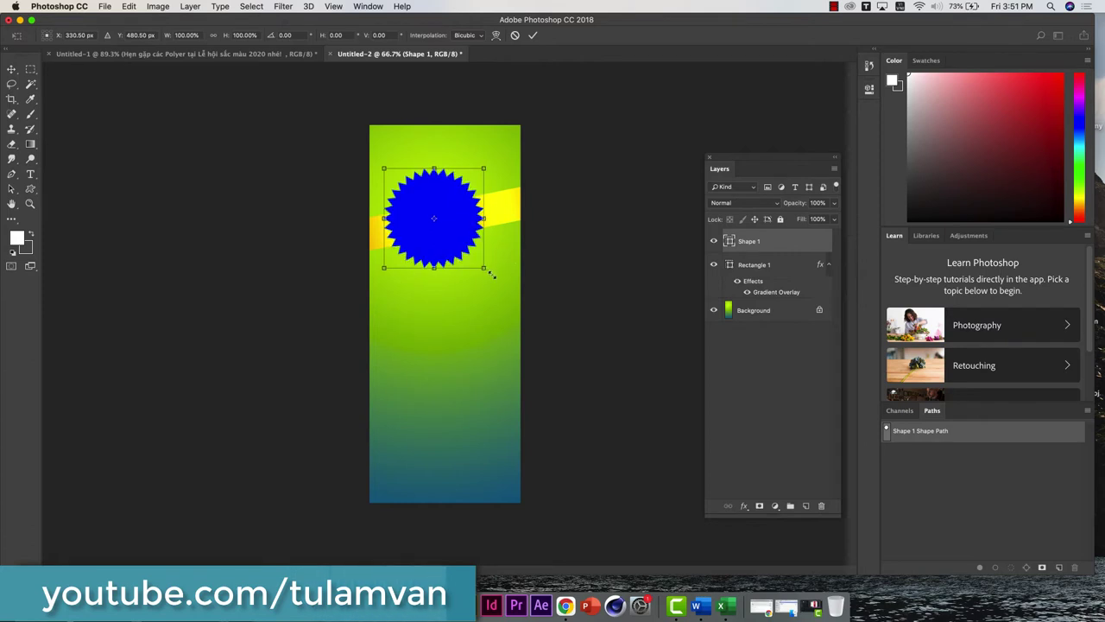
{"action": "key", "text": "Return"}
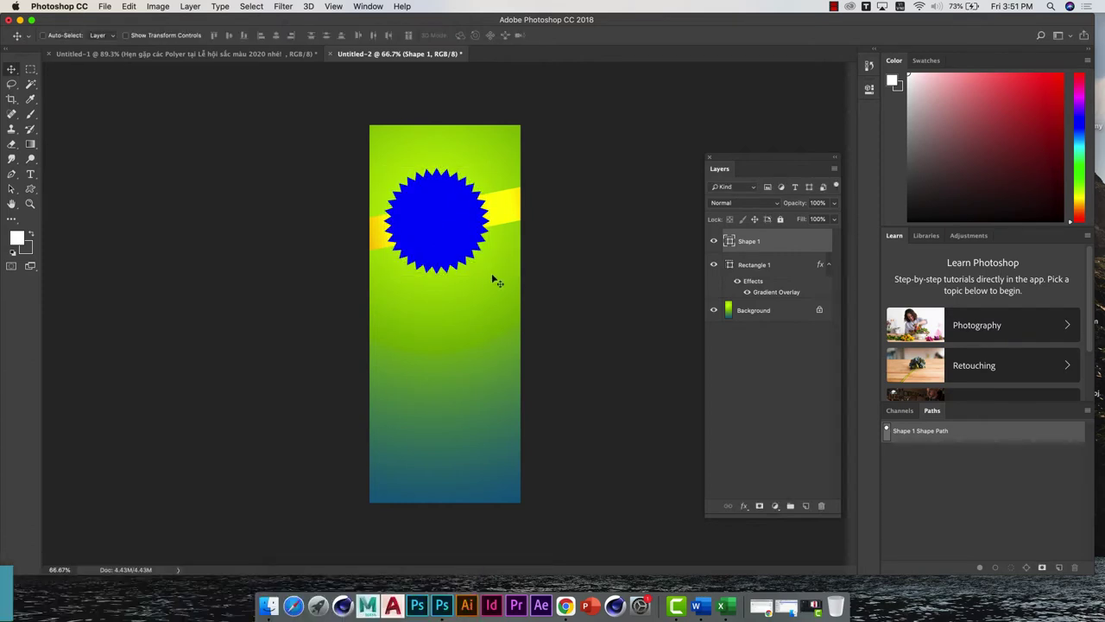
Add a gold Gradient Overlay to the starburst with extra stops at 13% and 5%
{"action": "left_click", "coordinate": [746, 506]}
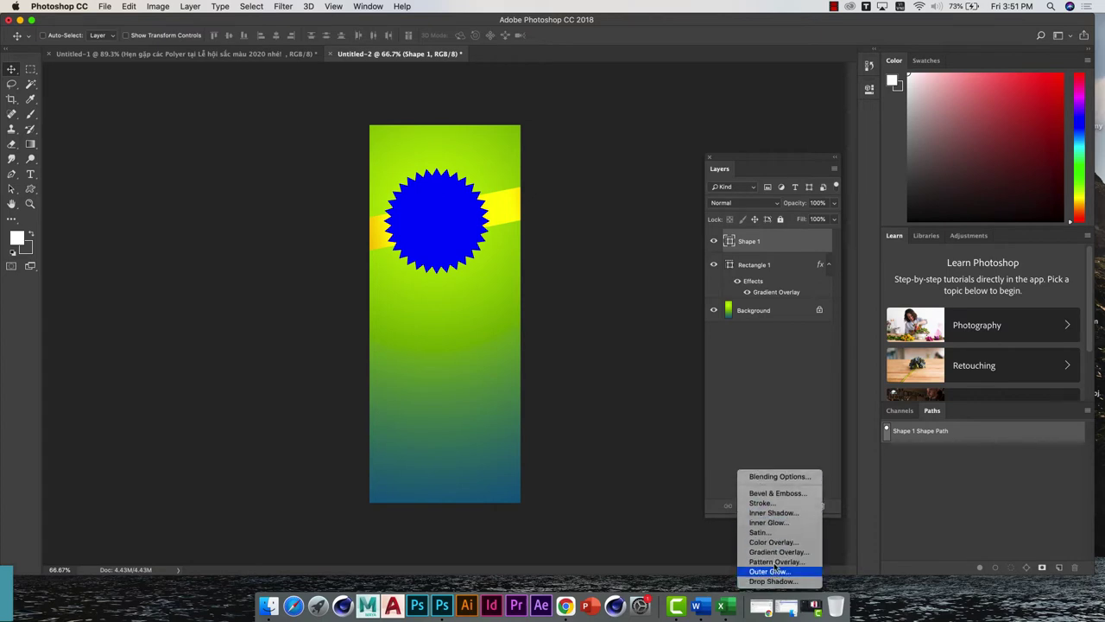
{"action": "left_click", "coordinate": [677, 348]}
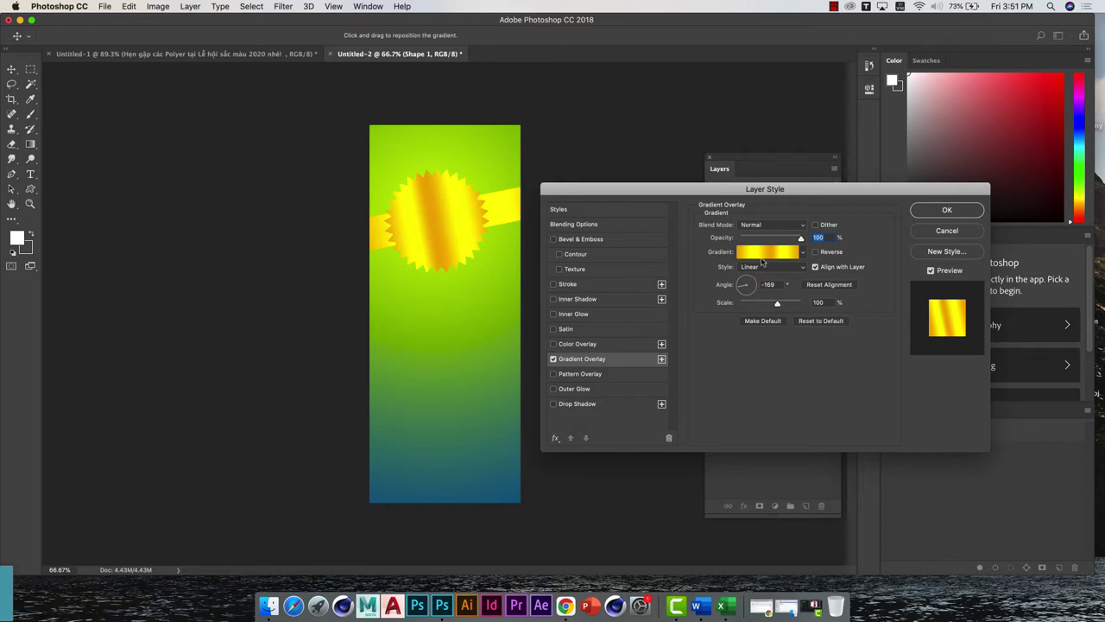
{"action": "left_click", "coordinate": [766, 252]}
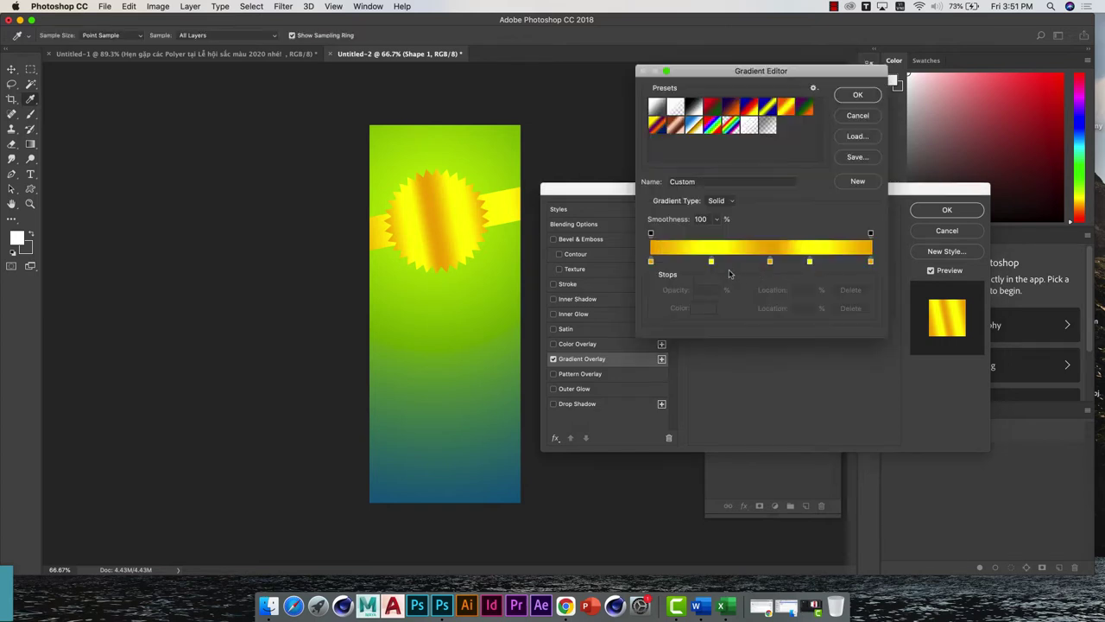
{"action": "left_click_drag", "start_coordinate": [770, 262], "coordinate": [679, 259]}
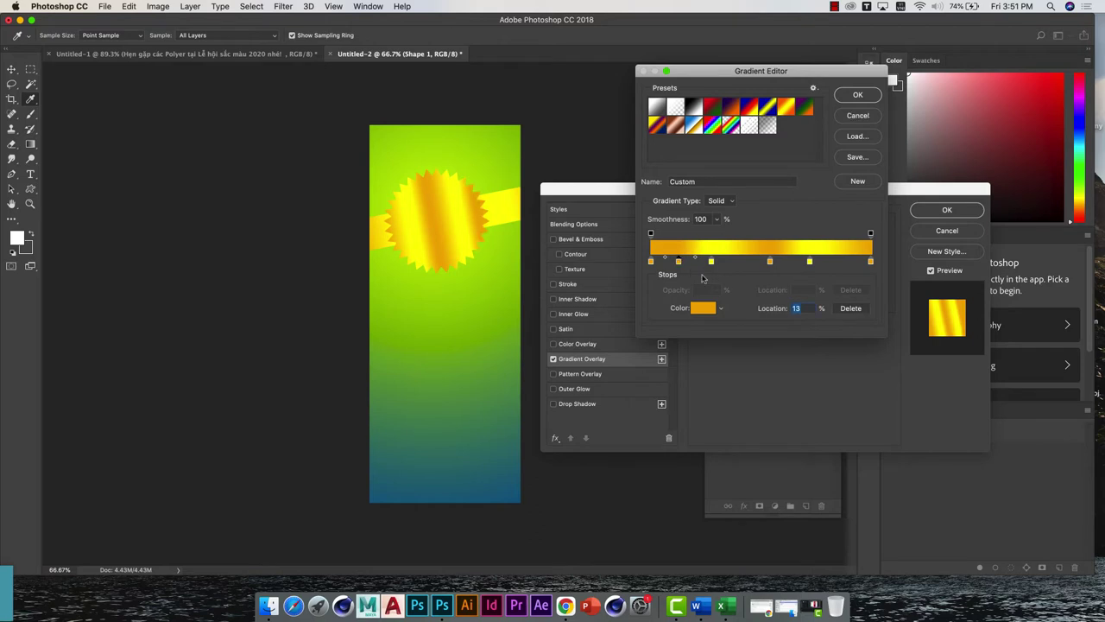
{"action": "left_click_drag", "start_coordinate": [711, 262], "coordinate": [662, 262]}
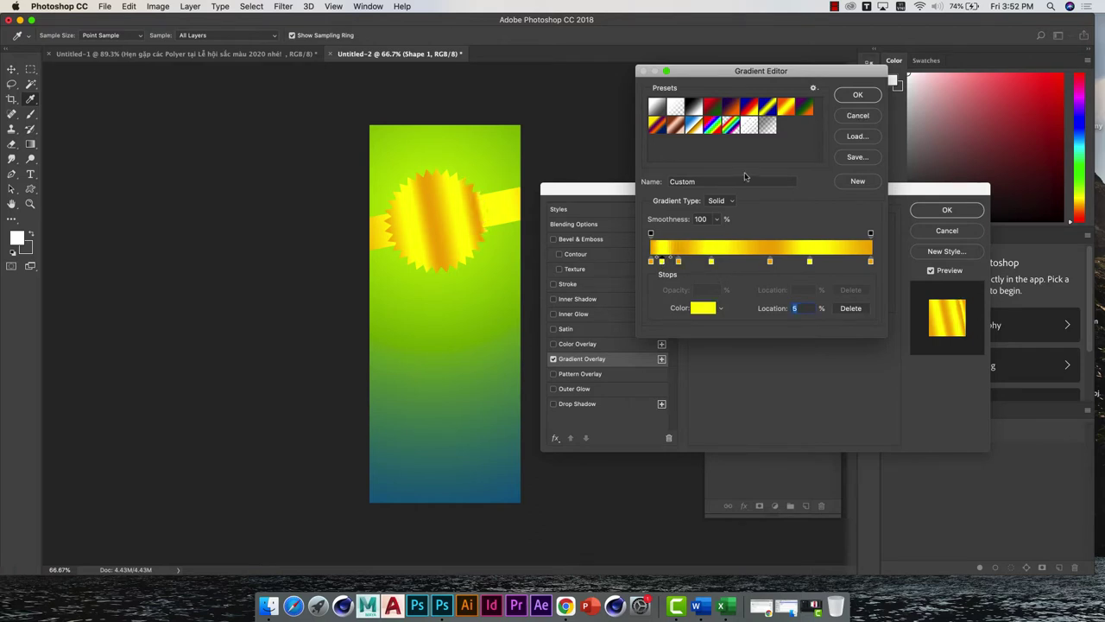
{"action": "left_click", "coordinate": [857, 97]}
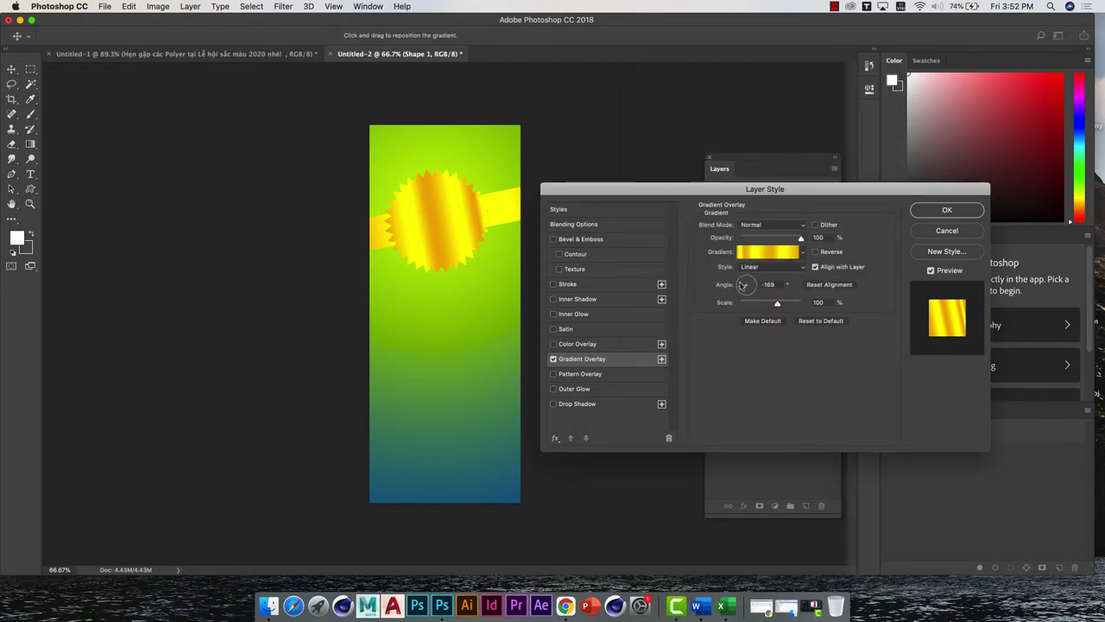
Set the overlay angle to -150°, nudge the seal, and show the finished poster
{"action": "left_click_drag", "start_coordinate": [740, 286], "coordinate": [739, 288]}
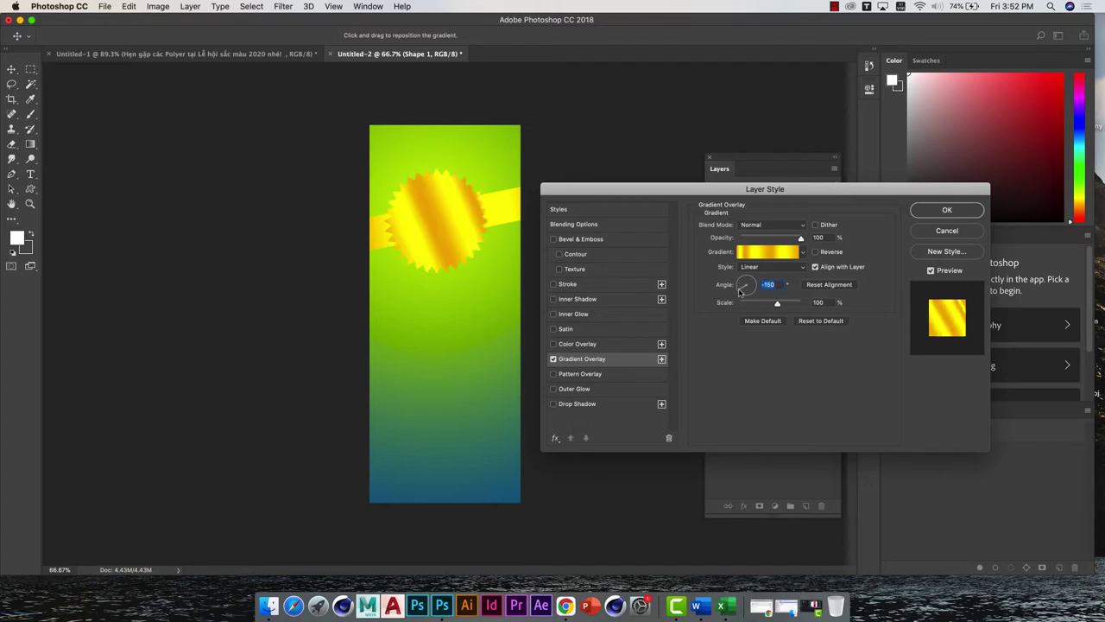
{"action": "key", "text": "Return"}
{"action": "left_click_drag", "start_coordinate": [439, 227], "coordinate": [436, 226]}
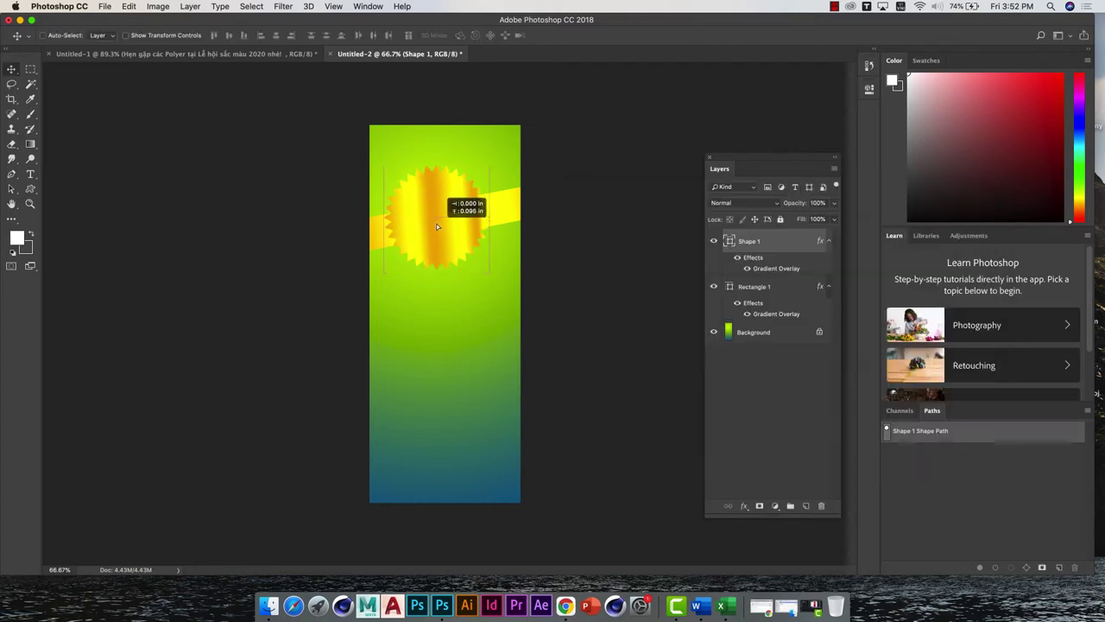
{"action": "left_click", "coordinate": [173, 54]}
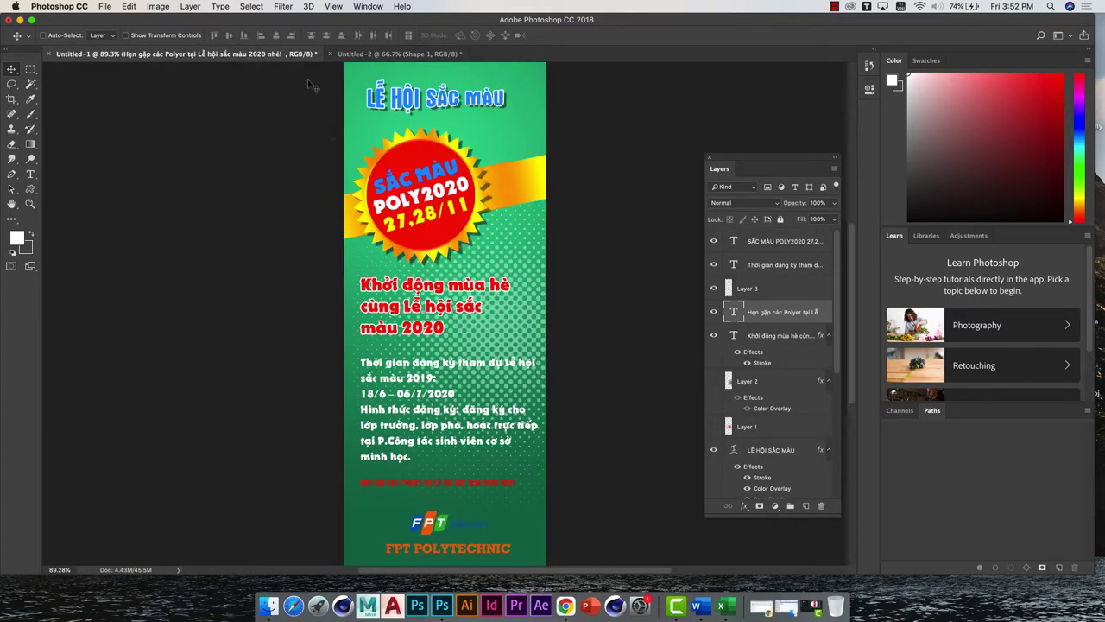
Give the starburst a 2 px drop shadow offset toward the lower right
{"action": "left_click", "coordinate": [371, 53]}
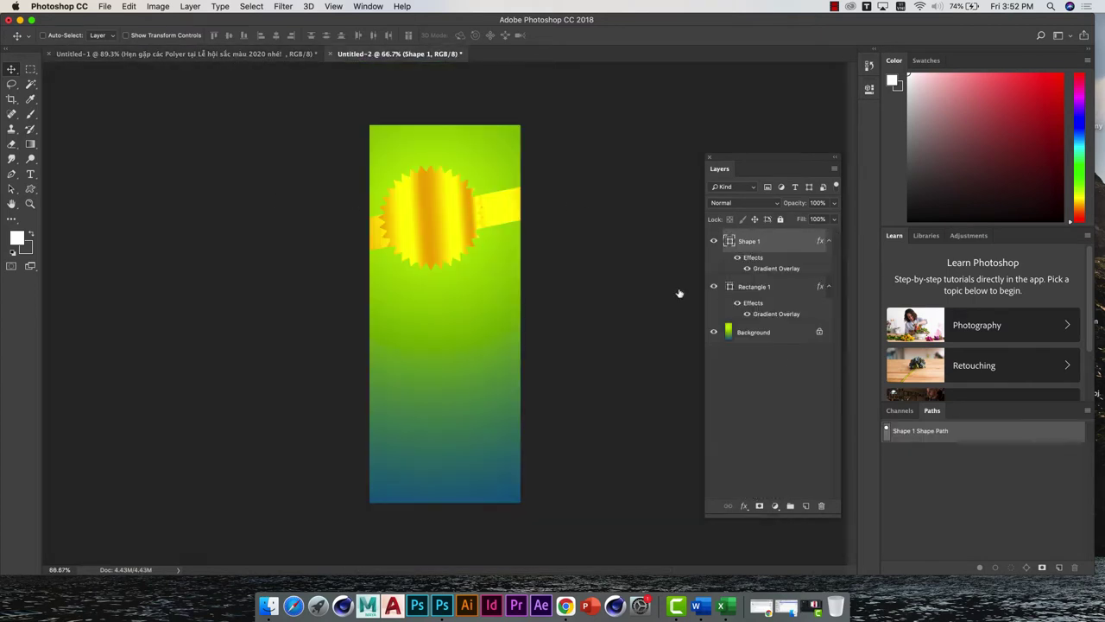
{"action": "left_click", "coordinate": [744, 506]}
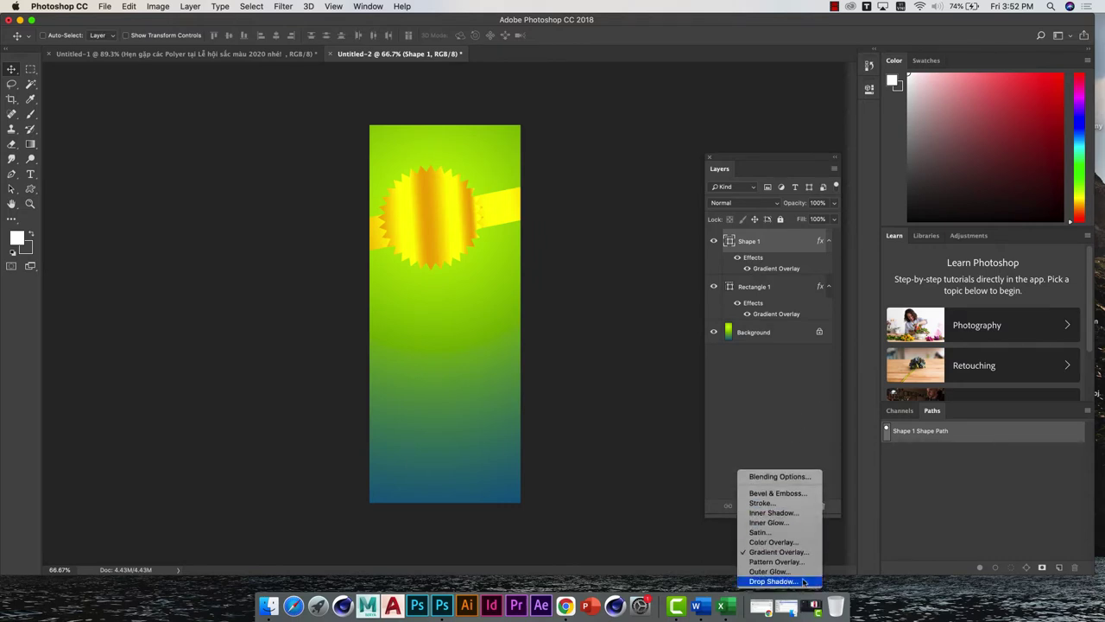
{"action": "left_click", "coordinate": [802, 583]}
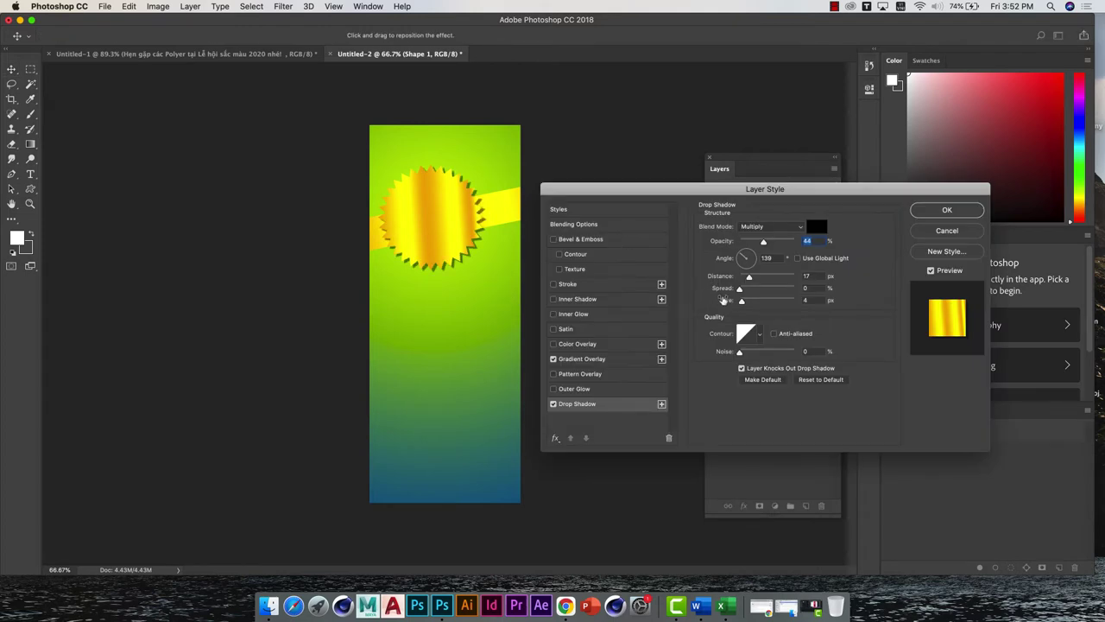
{"action": "left_click_drag", "start_coordinate": [740, 302], "coordinate": [752, 301]}
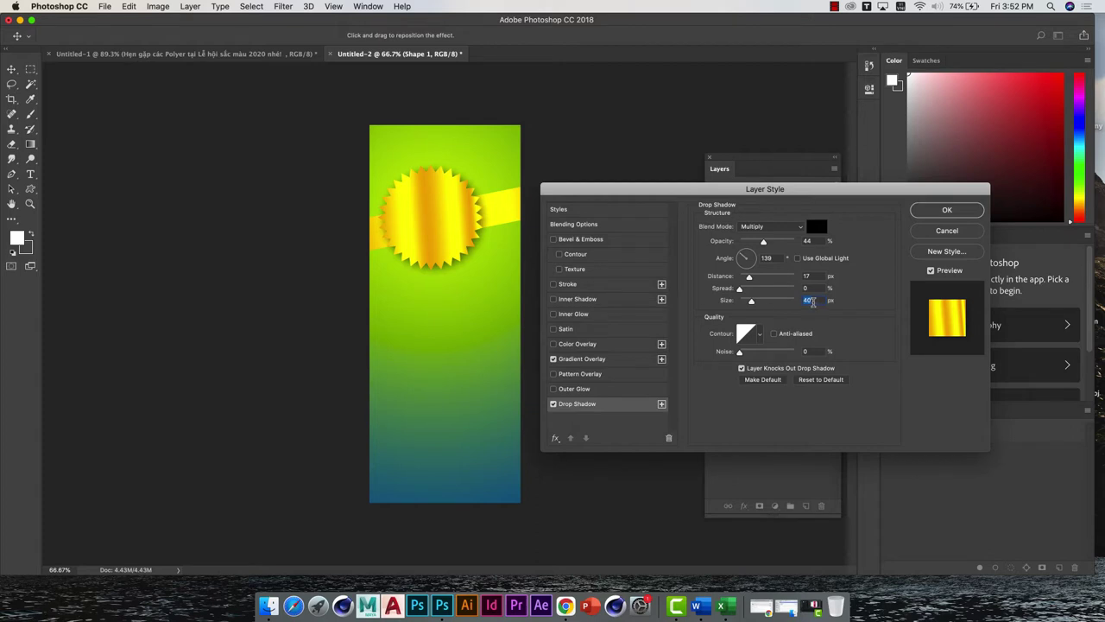
{"action": "type", "text": "2"}
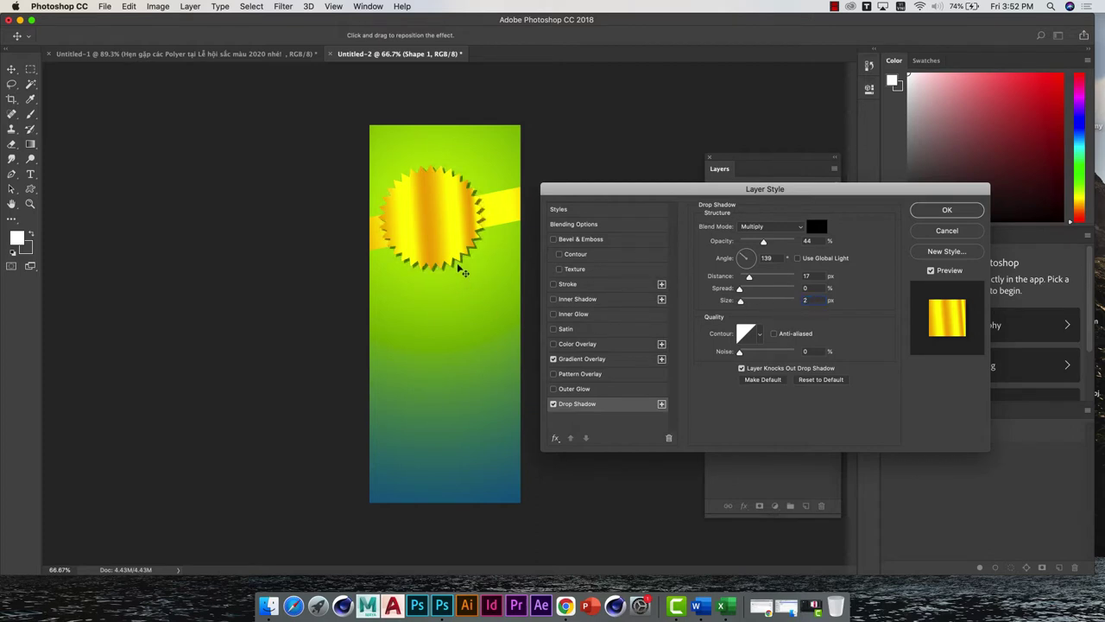
{"action": "left_click_drag", "start_coordinate": [463, 271], "coordinate": [457, 267]}
{"action": "left_click", "coordinate": [935, 213]}
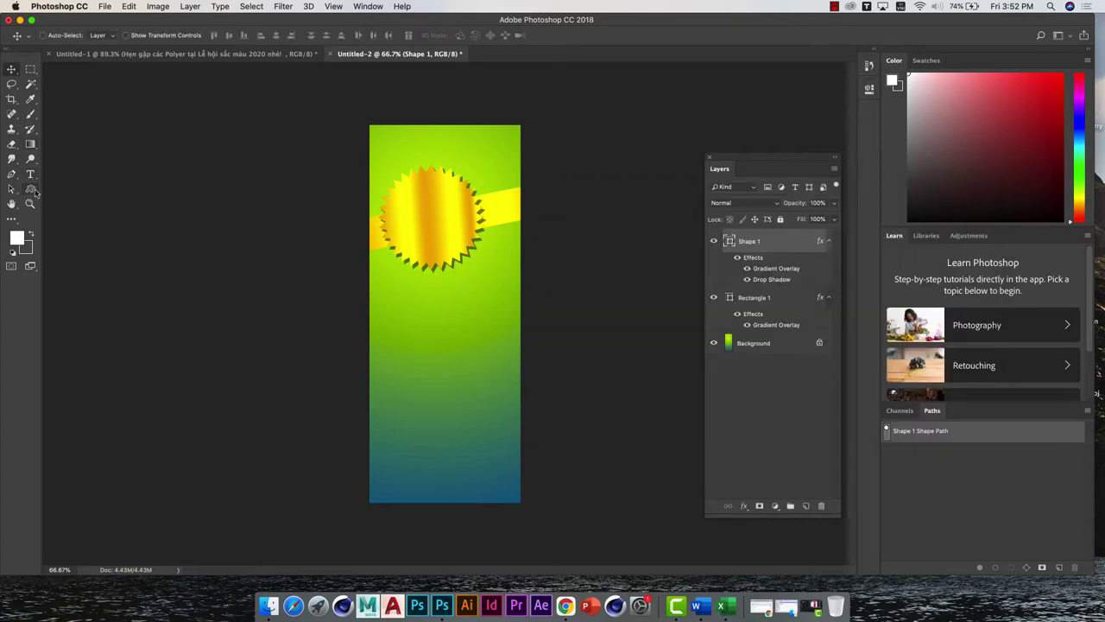
Draw a solid blue circle, Ellipse 1, centred inside the starburst
{"action": "right_click", "coordinate": [33, 191]}
{"action": "left_click", "coordinate": [78, 210]}
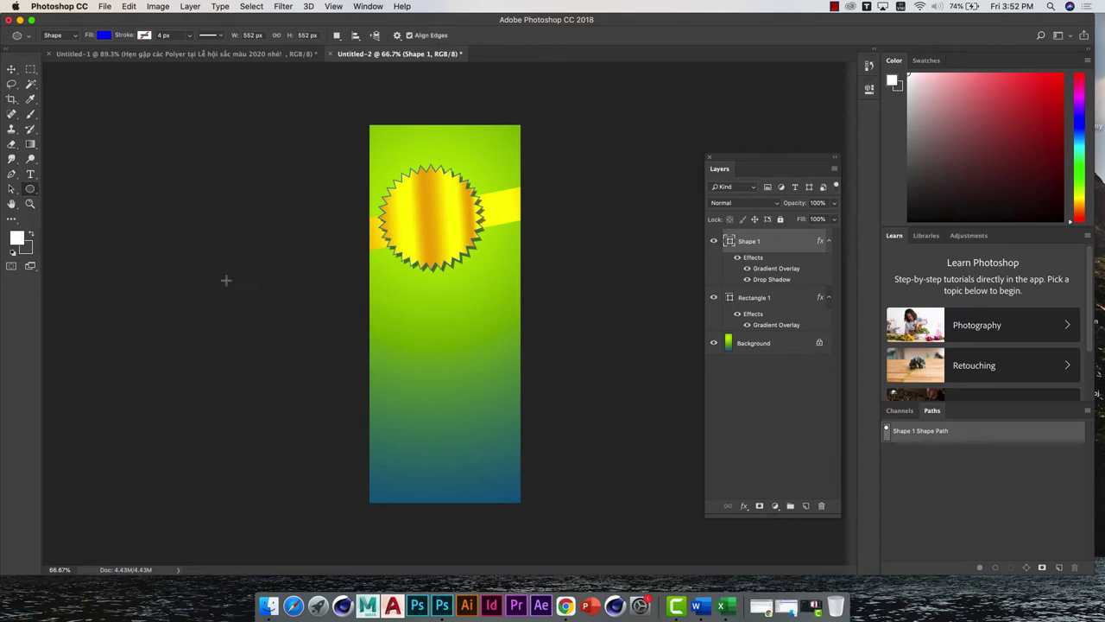
{"action": "left_click_drag", "start_coordinate": [417, 294], "coordinate": [476, 349]}
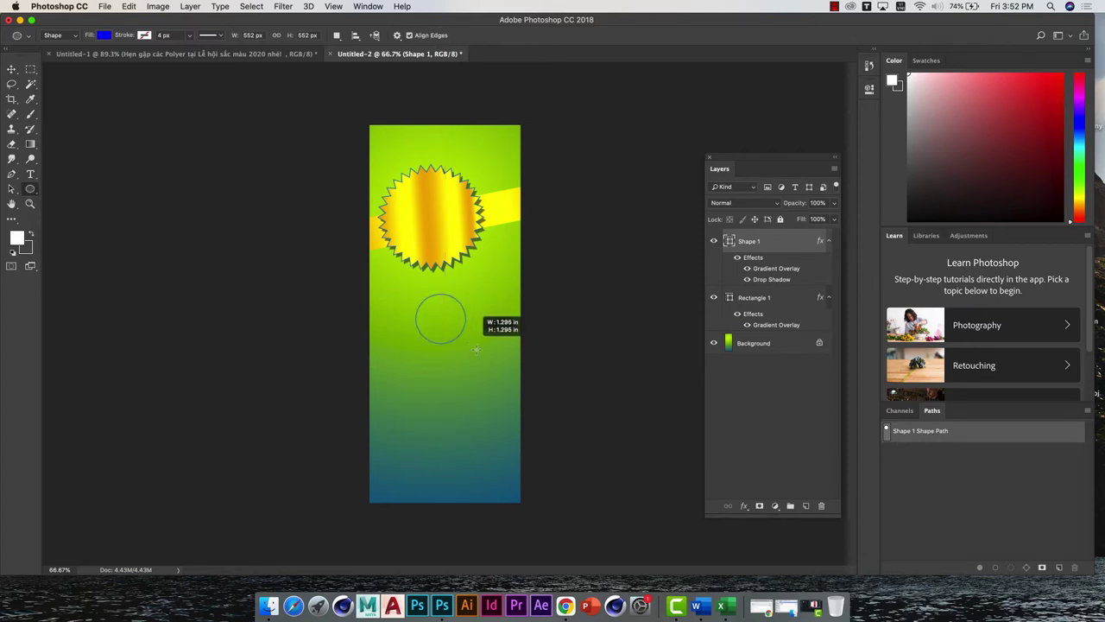
{"action": "key", "text": "v"}
{"action": "mouse_move", "coordinate": [476, 349]}
{"action": "left_mouse_down"}
{"action": "mouse_move", "coordinate": [504, 381]}
{"action": "mouse_move", "coordinate": [439, 217]}
{"action": "left_mouse_up"}
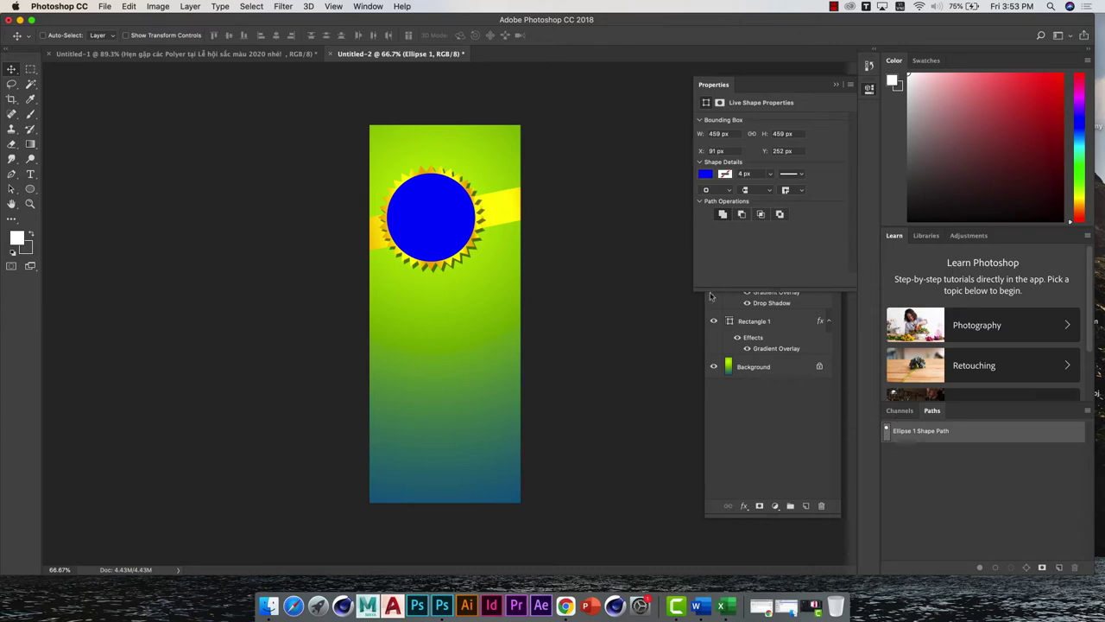
{"action": "left_click", "coordinate": [744, 506]}
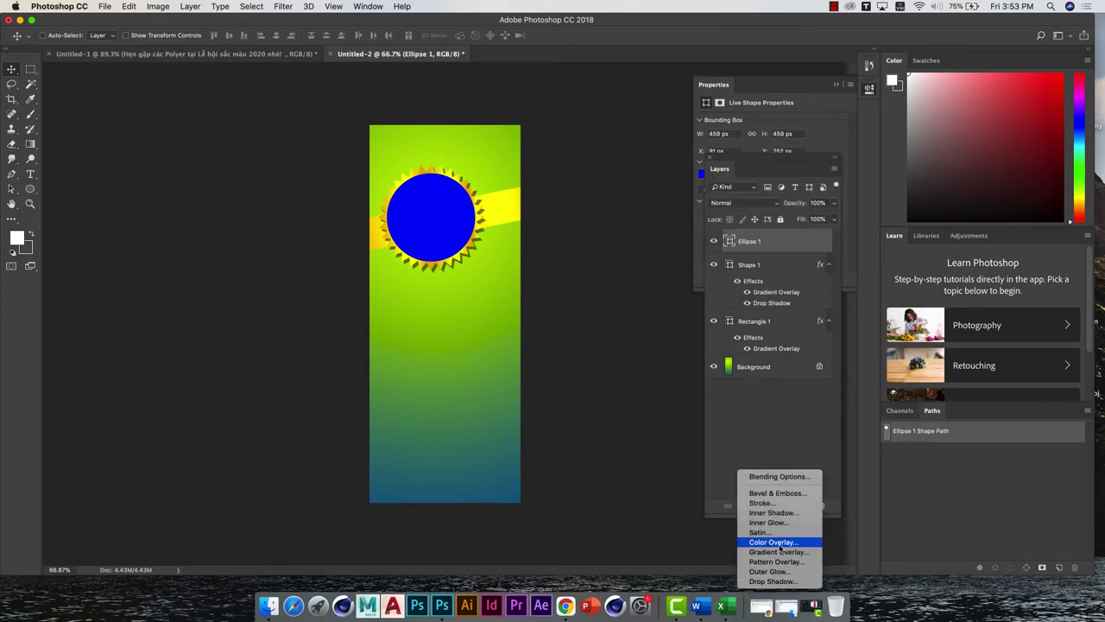
Add a red Color Overlay to the circle
{"action": "left_click", "coordinate": [772, 549]}
{"action": "left_click", "coordinate": [816, 228]}
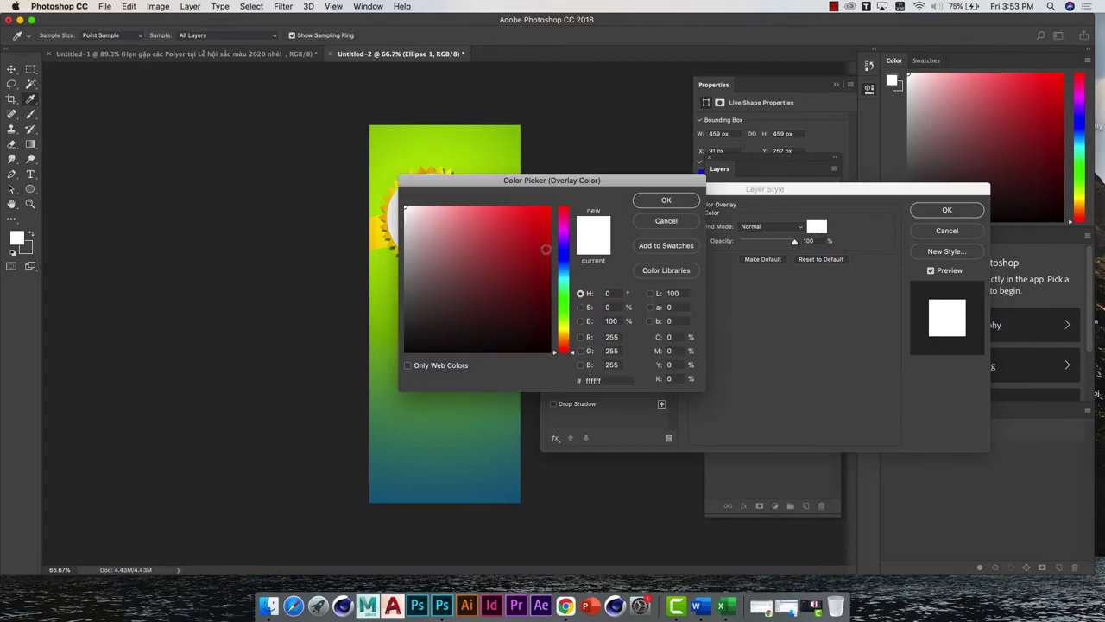
{"action": "left_click_drag", "start_coordinate": [547, 250], "coordinate": [549, 217]}
{"action": "left_click", "coordinate": [663, 201]}
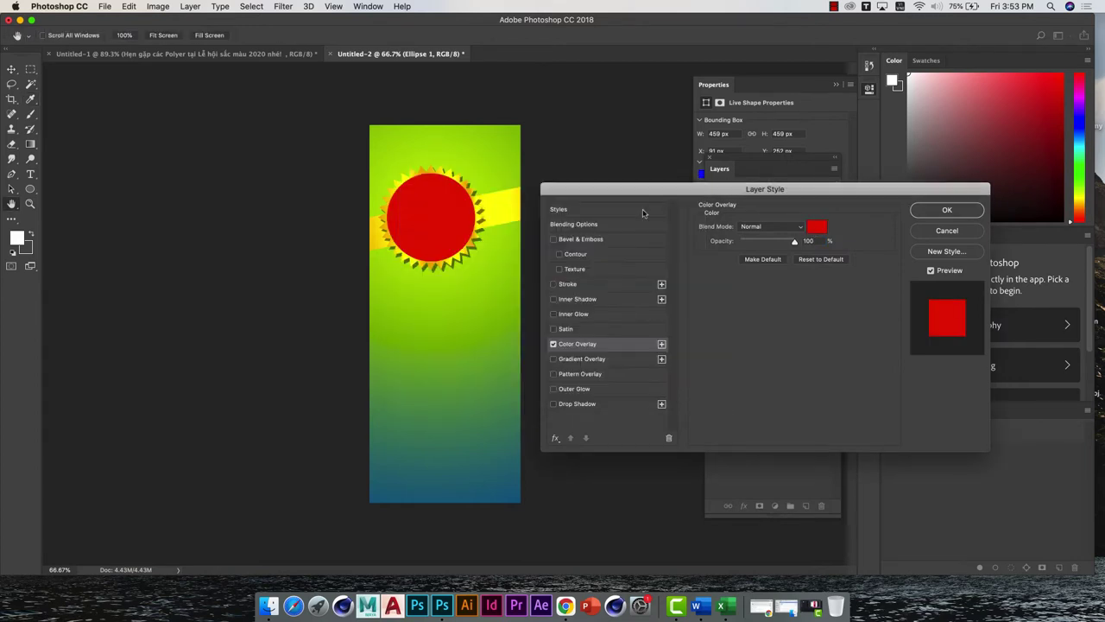
Add a gradient Stroke at 140° around the circle, then zoom in on the badge
{"action": "left_click", "coordinate": [571, 285]}
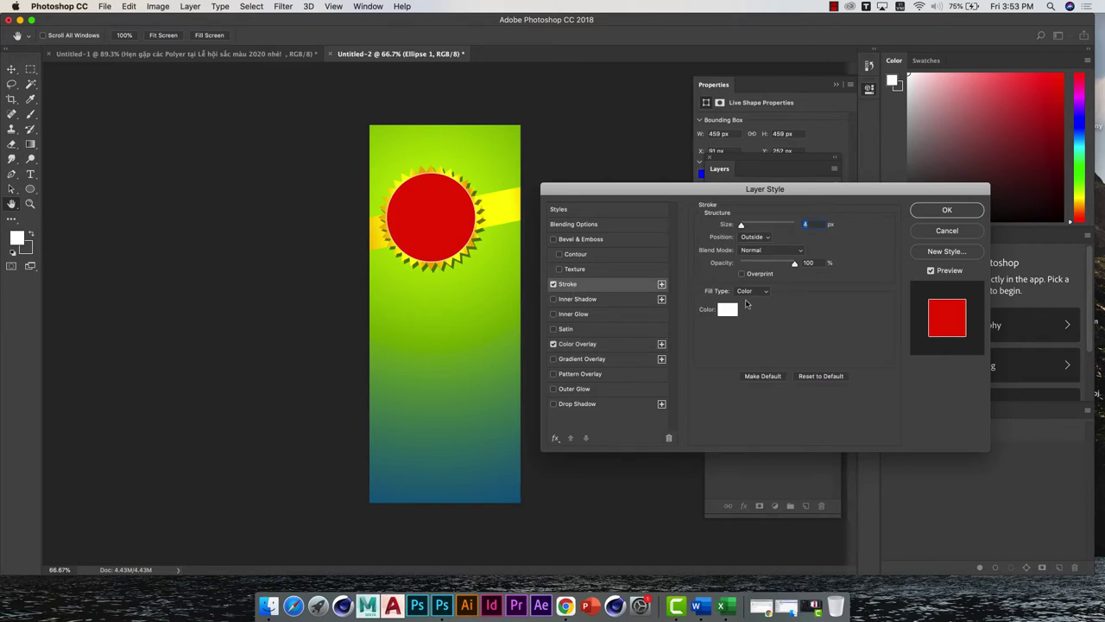
{"action": "left_click", "coordinate": [751, 293]}
{"action": "left_click", "coordinate": [746, 304]}
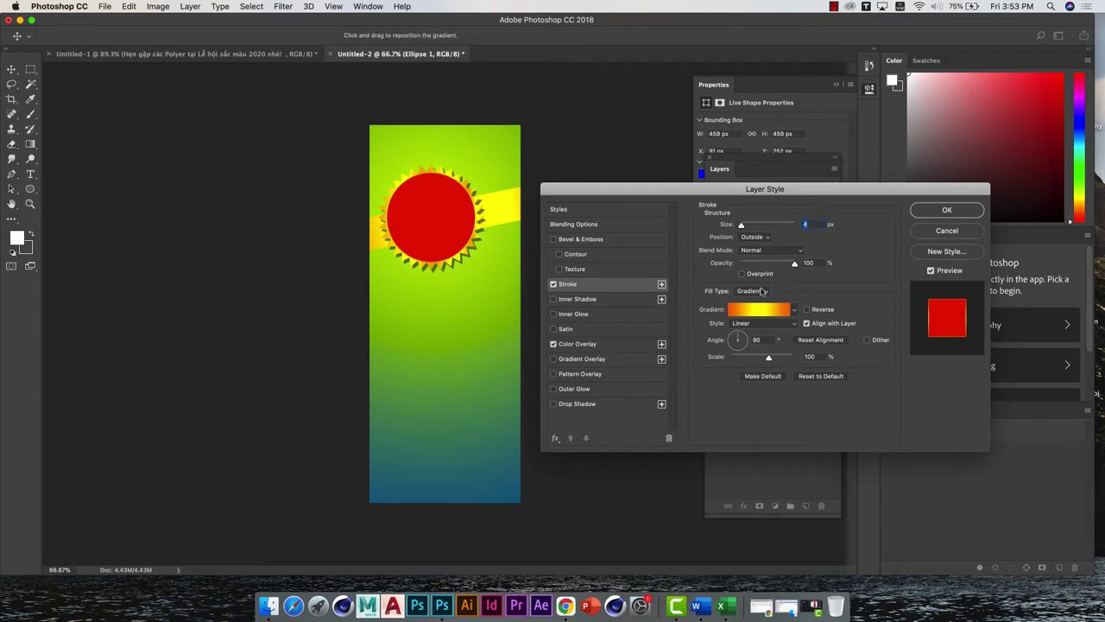
{"action": "left_click", "coordinate": [735, 339]}
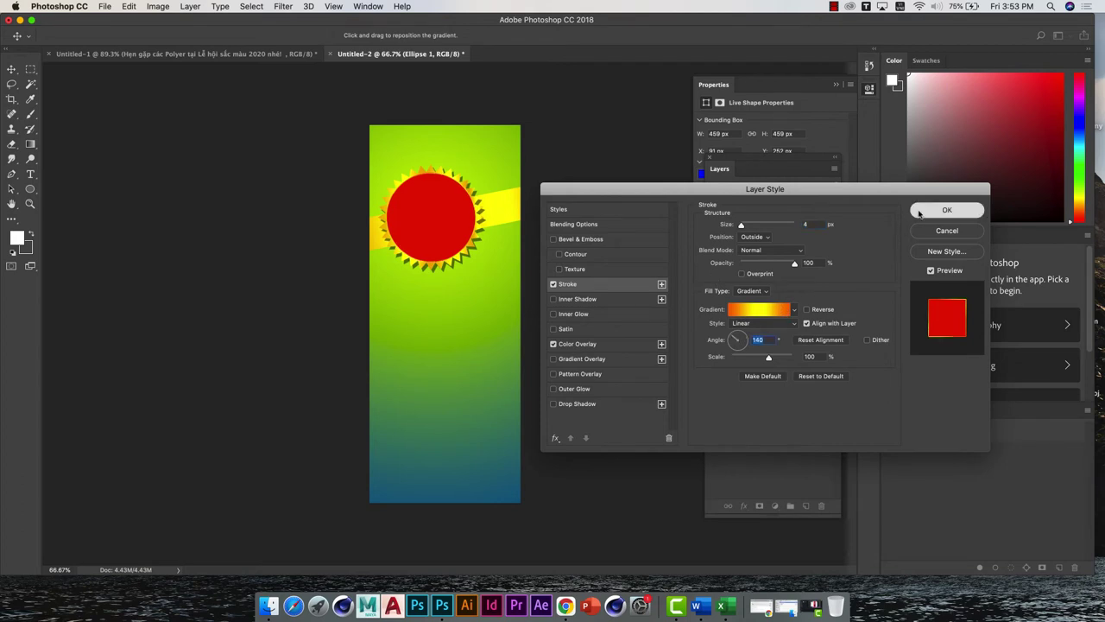
{"action": "left_click", "coordinate": [946, 210]}
{"action": "left_click", "coordinate": [30, 202]}
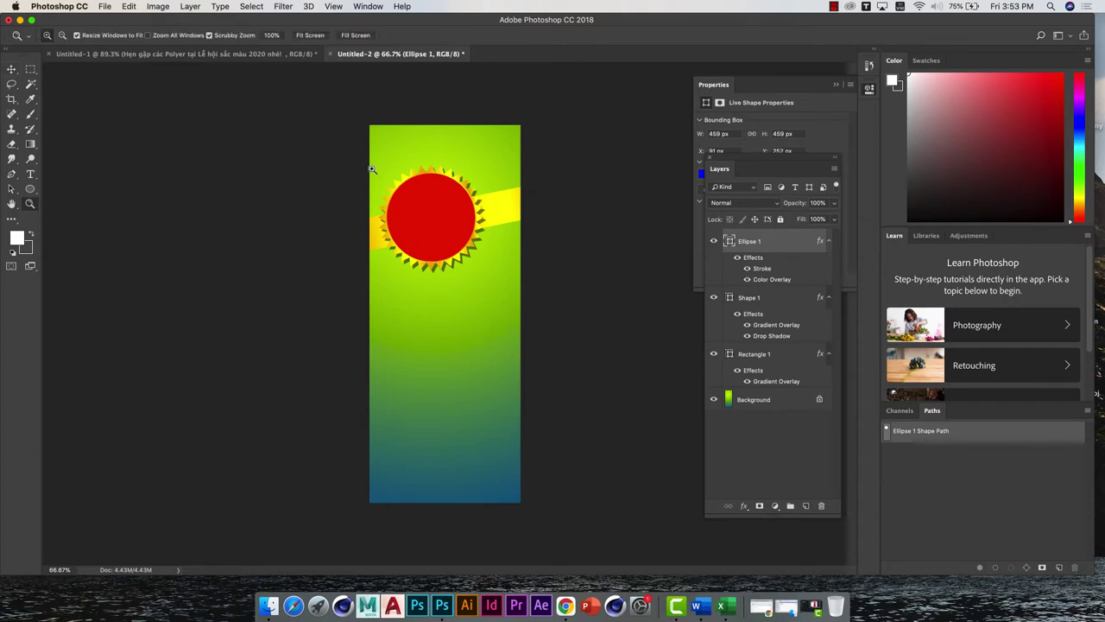
{"action": "mouse_move", "coordinate": [371, 167]}
{"action": "left_mouse_down"}
{"action": "mouse_move", "coordinate": [515, 271]}
{"action": "mouse_move", "coordinate": [419, 236]}
{"action": "left_mouse_up"}
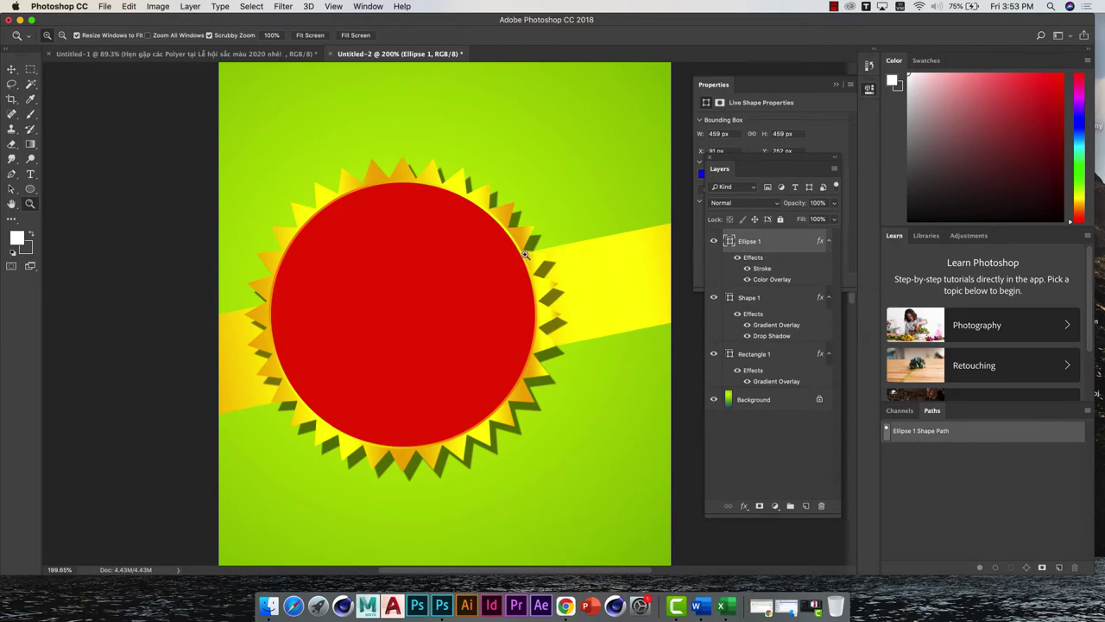
Select the band layer Rectangle 1 and open its Gradient Overlay settings
{"action": "left_click", "coordinate": [11, 69]}
{"action": "key", "text": "ctrl+1"}
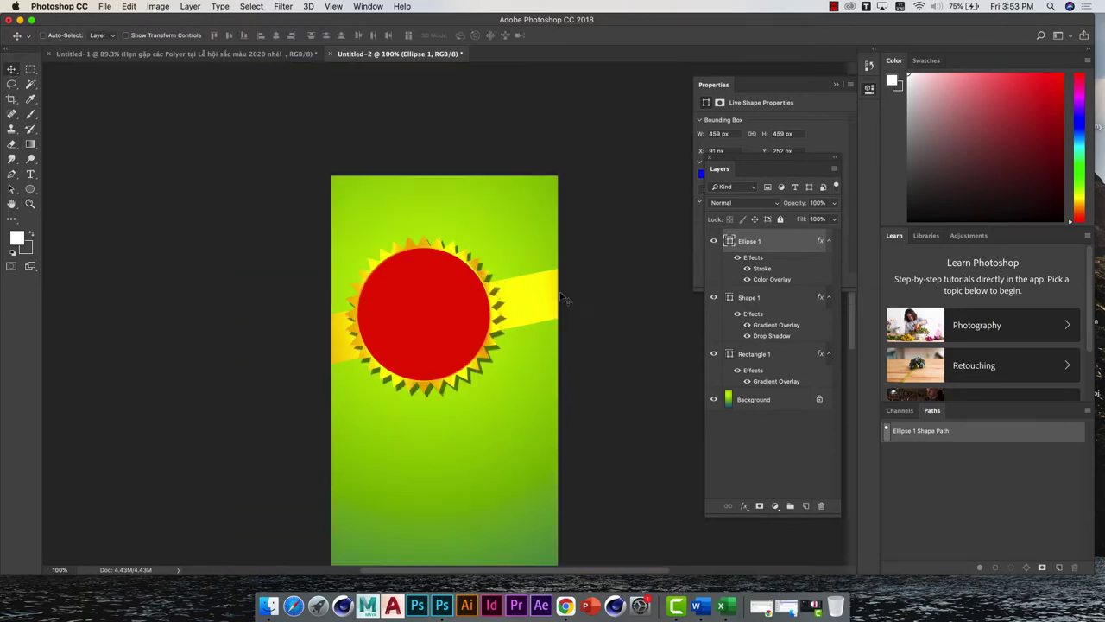
{"action": "right_click", "coordinate": [538, 294]}
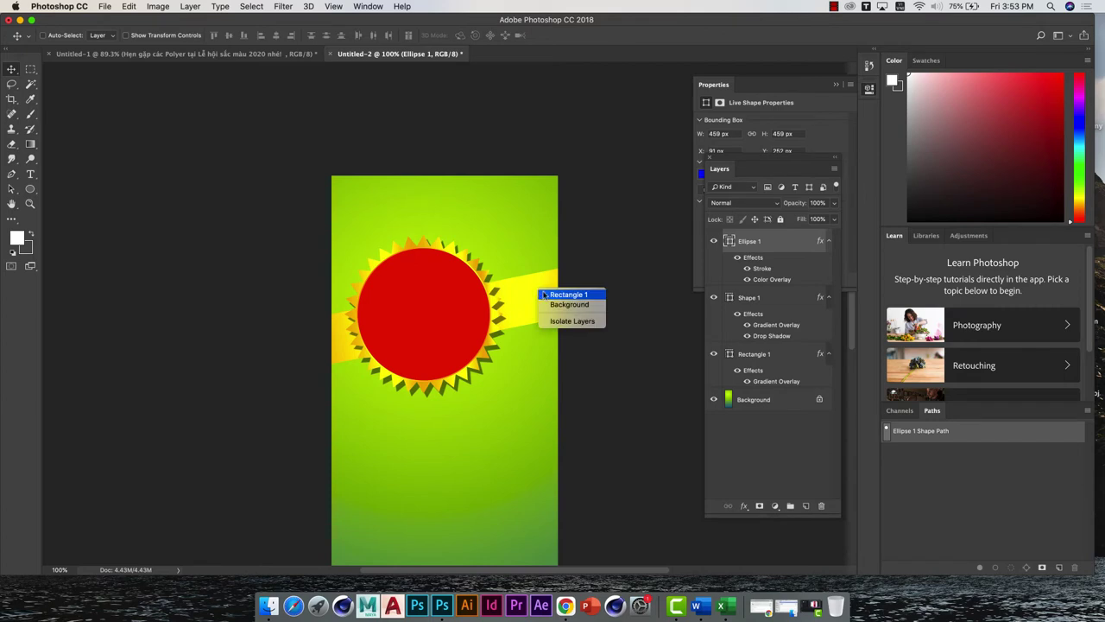
{"action": "left_click", "coordinate": [546, 295]}
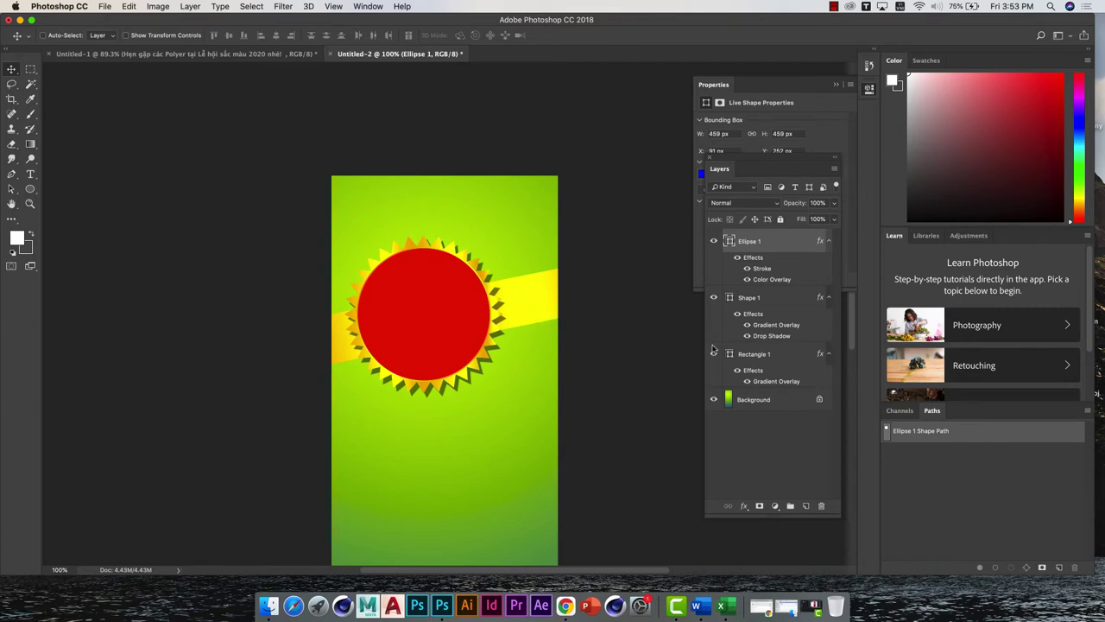
{"action": "double_click", "coordinate": [763, 384]}
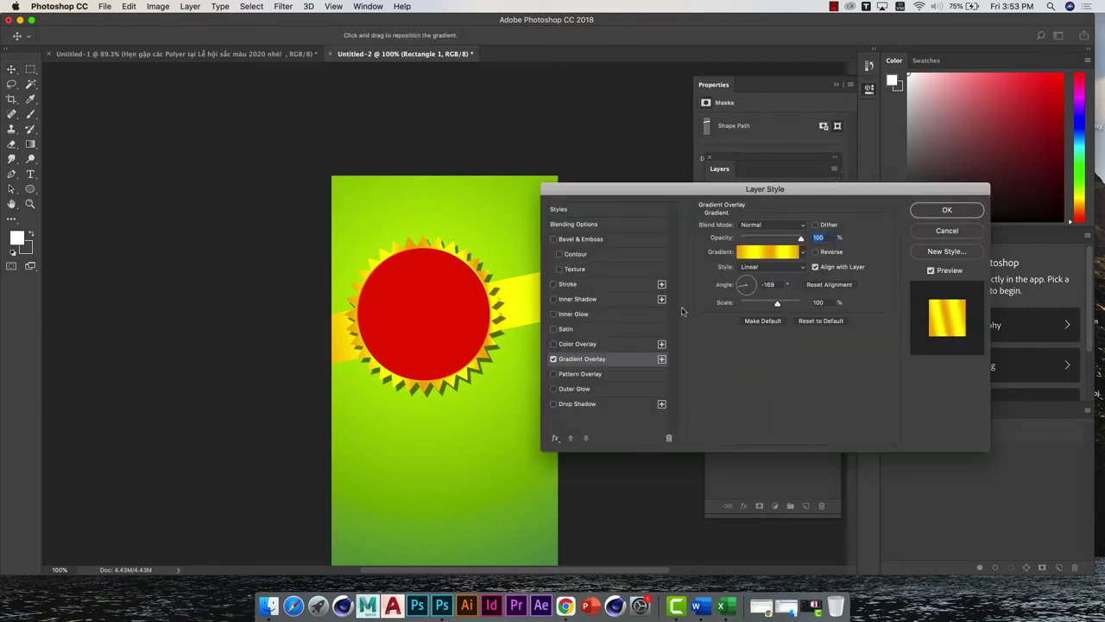
{"action": "left_click_drag", "start_coordinate": [730, 197], "coordinate": [813, 158]}
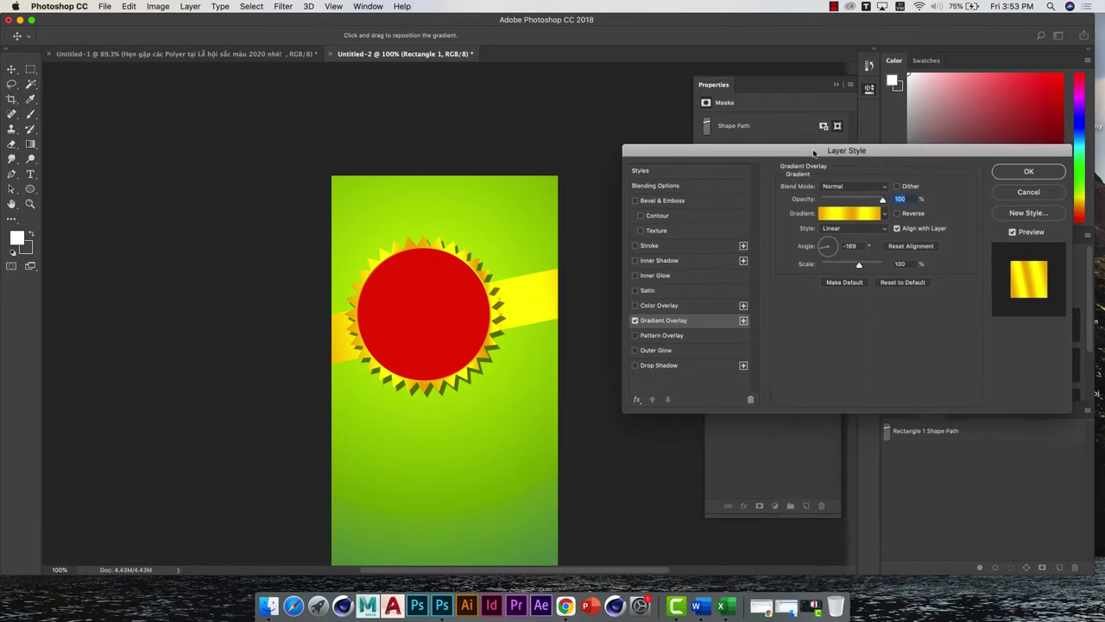
Add an orange stop at 12%, move another to 42%, then shift the whole badge lower
{"action": "left_click", "coordinate": [850, 218]}
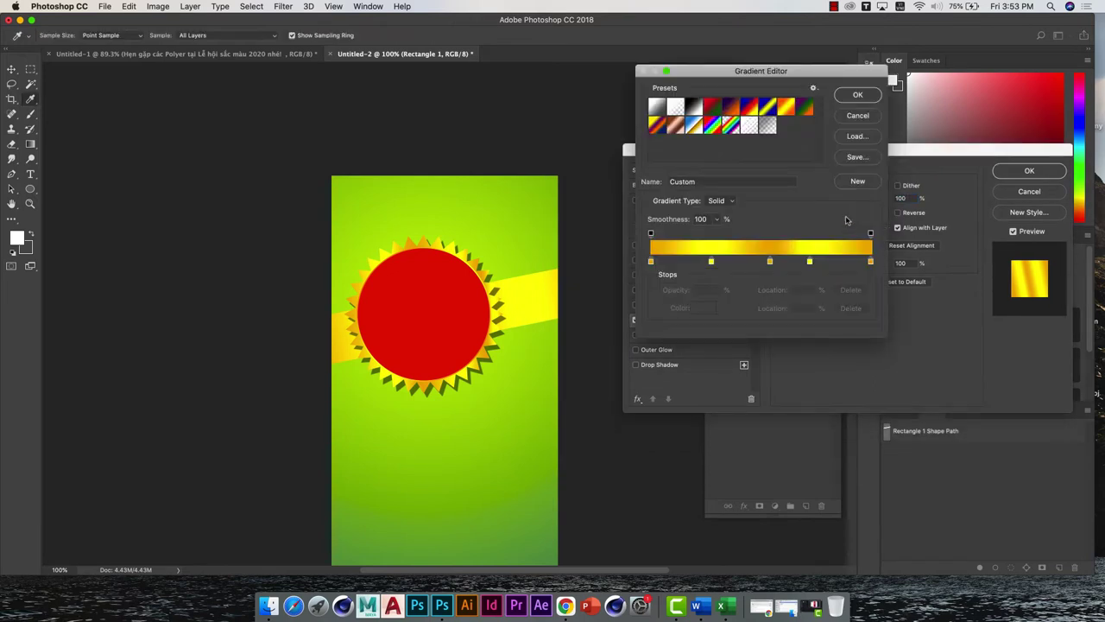
{"action": "left_click", "coordinate": [770, 262]}
{"action": "left_click", "coordinate": [687, 262]}
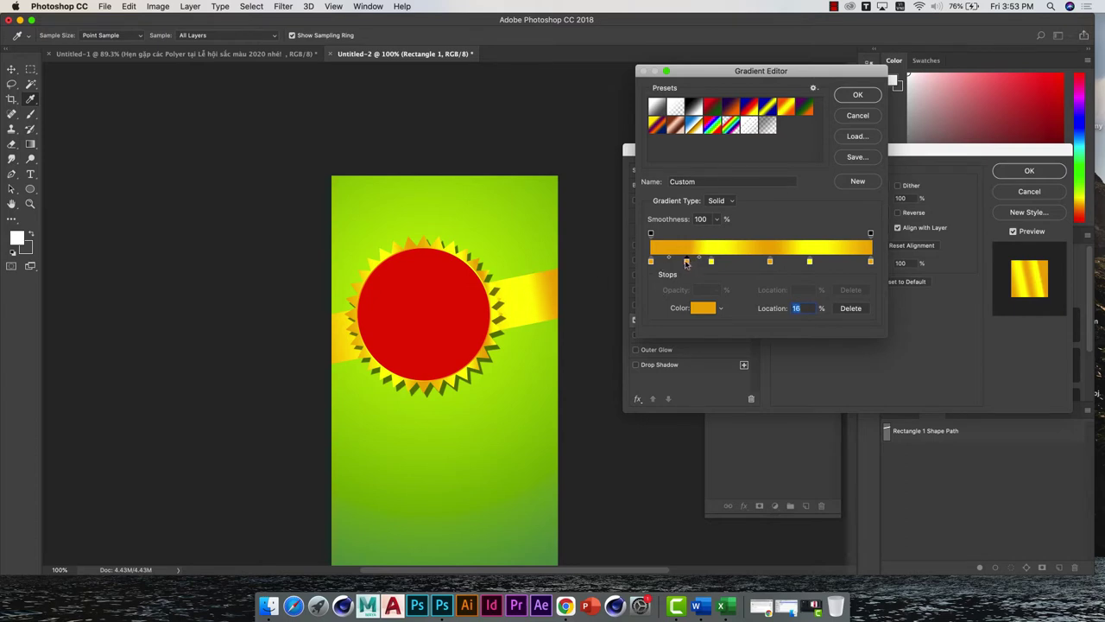
{"action": "left_click_drag", "start_coordinate": [687, 261], "coordinate": [682, 261]}
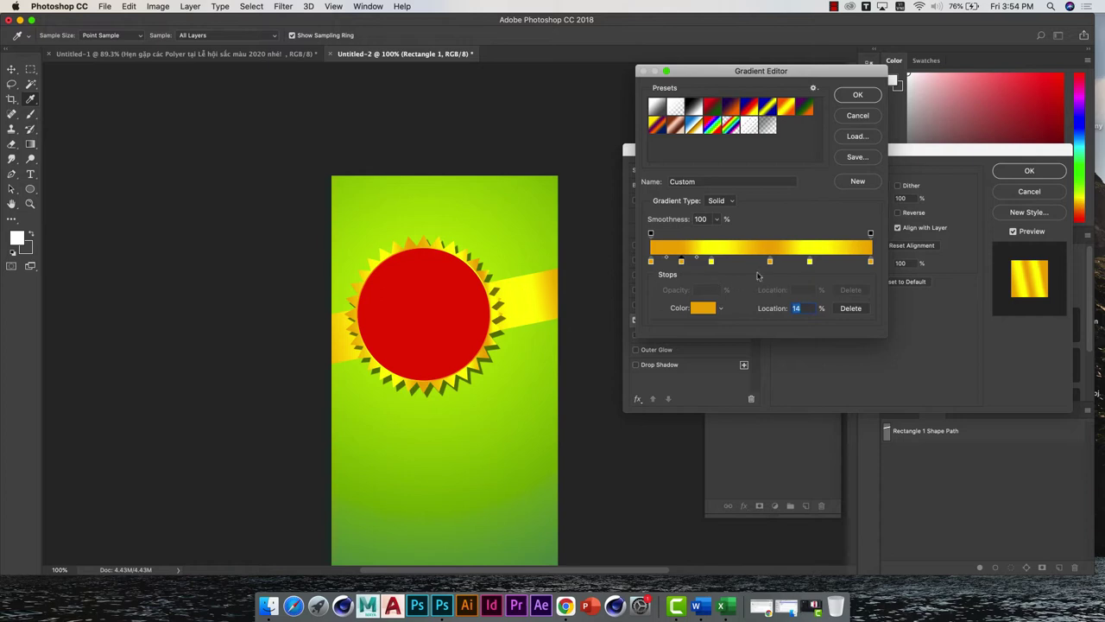
{"action": "mouse_move", "coordinate": [770, 262]}
{"action": "left_mouse_down"}
{"action": "mouse_move", "coordinate": [744, 262]}
{"action": "mouse_move", "coordinate": [823, 263]}
{"action": "left_mouse_up"}
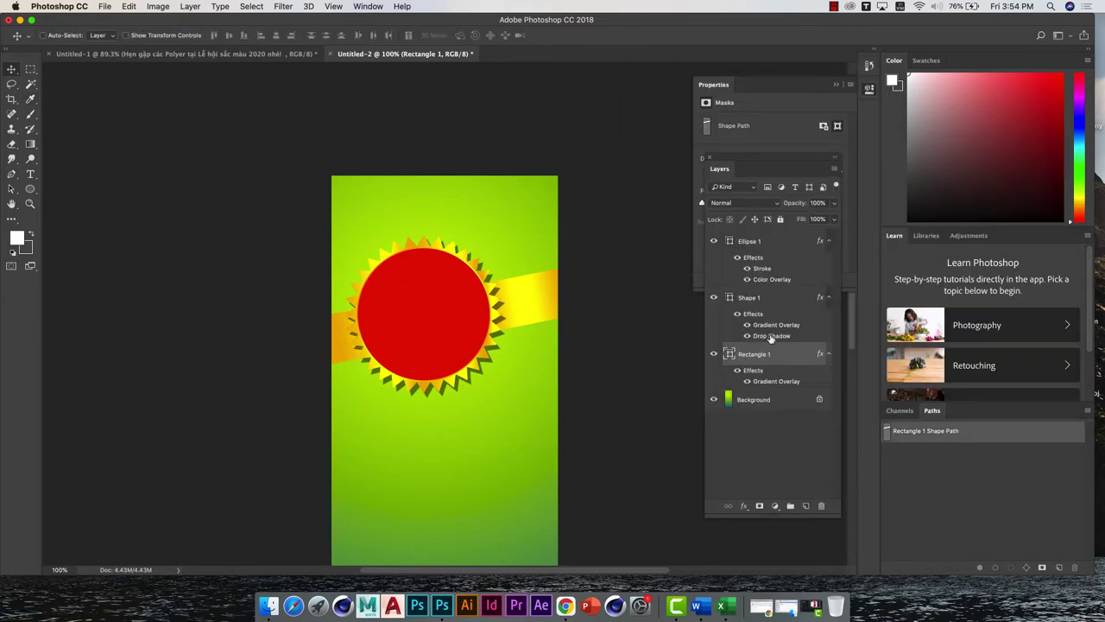
{"action": "left_click", "coordinate": [762, 246], "text": "shift"}
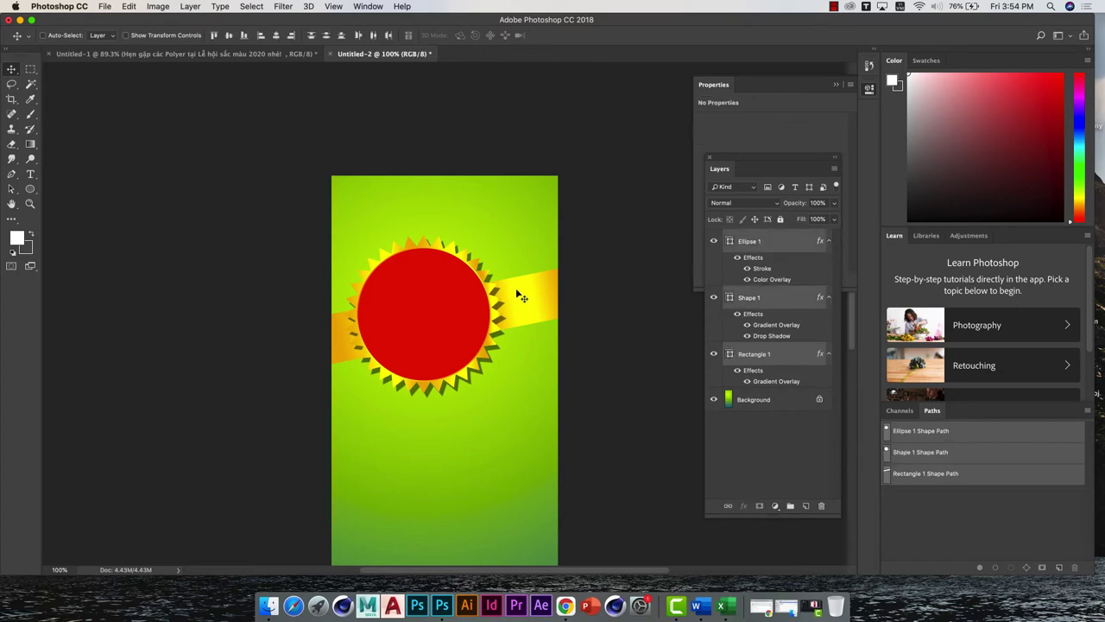
{"action": "left_click_drag", "start_coordinate": [460, 313], "coordinate": [456, 346]}
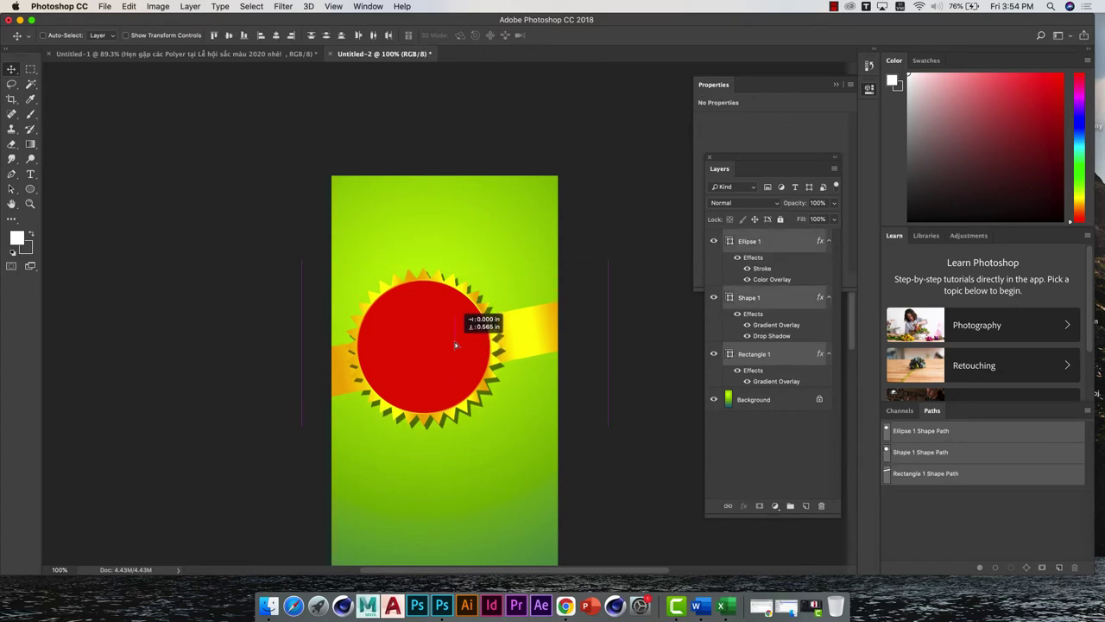
Open SacMauPOLY from LAB5_FX and select the headline LỄ HỘI SẮC MÀU
{"action": "left_click", "coordinate": [268, 602]}
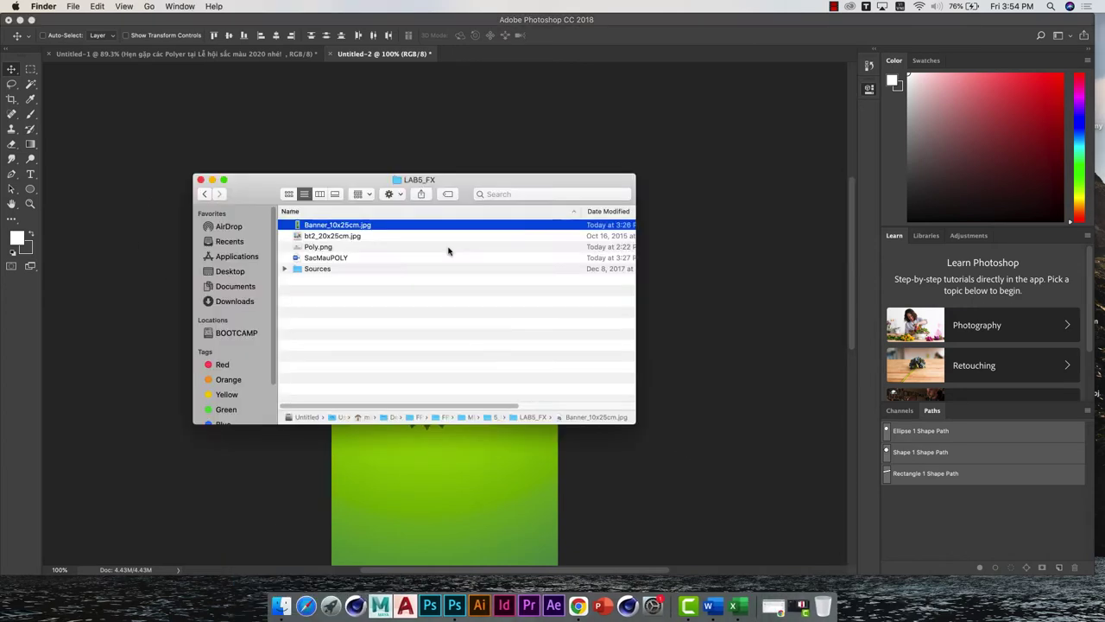
{"action": "left_click", "coordinate": [317, 298]}
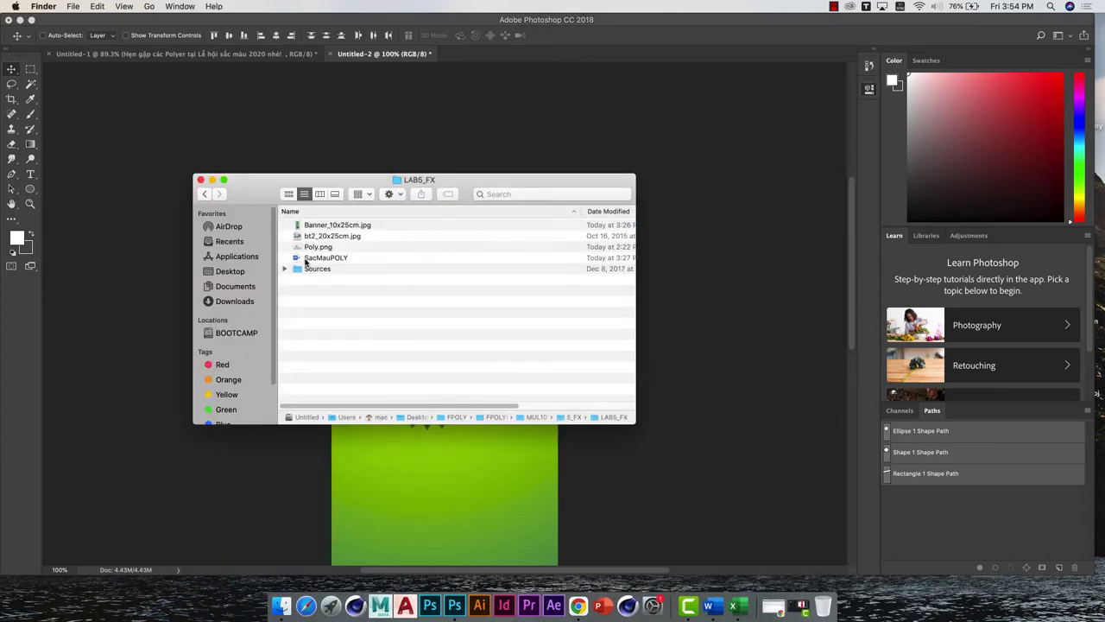
{"action": "double_click", "coordinate": [320, 257]}
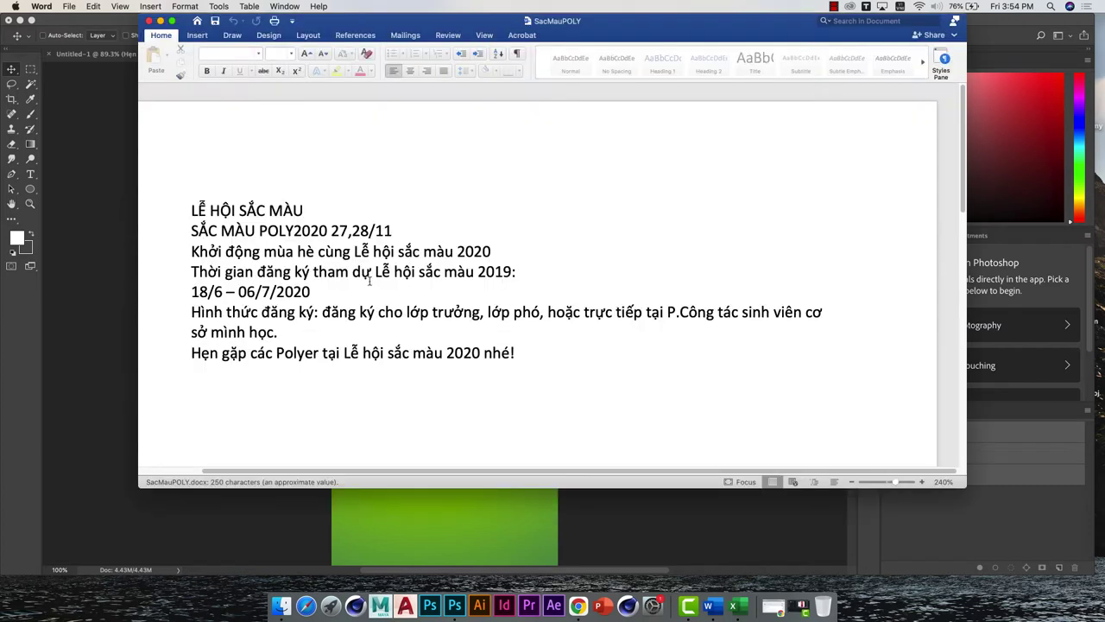
{"action": "left_click_drag", "start_coordinate": [191, 210], "coordinate": [302, 211]}
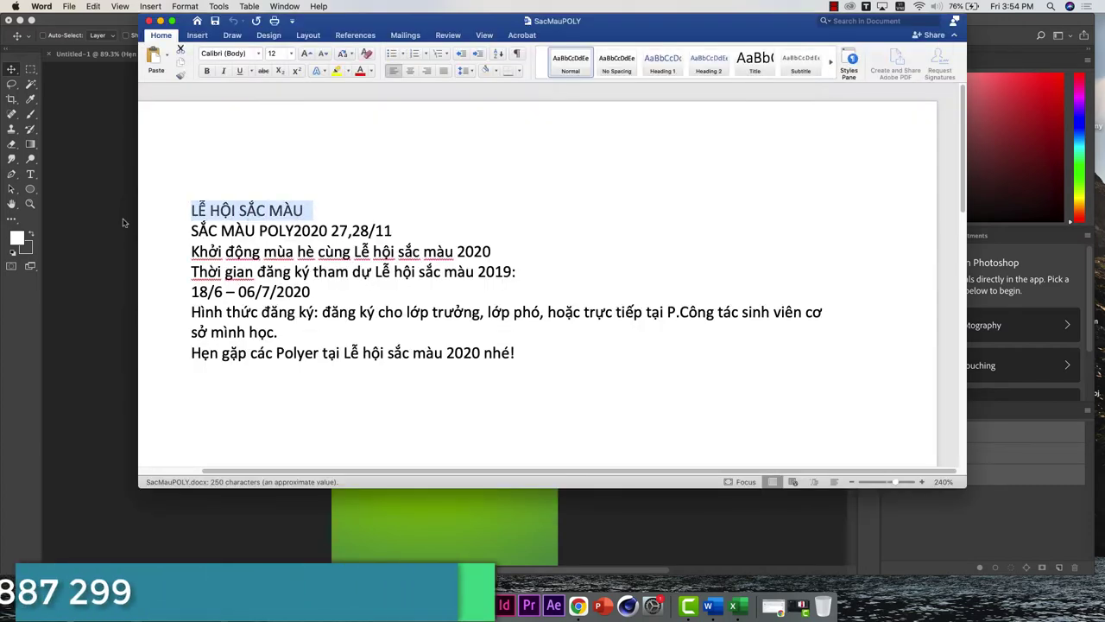
Type the title 'LỄ HỘI SẮC MÀU' above the badge on the poster
{"action": "left_click", "coordinate": [93, 201]}
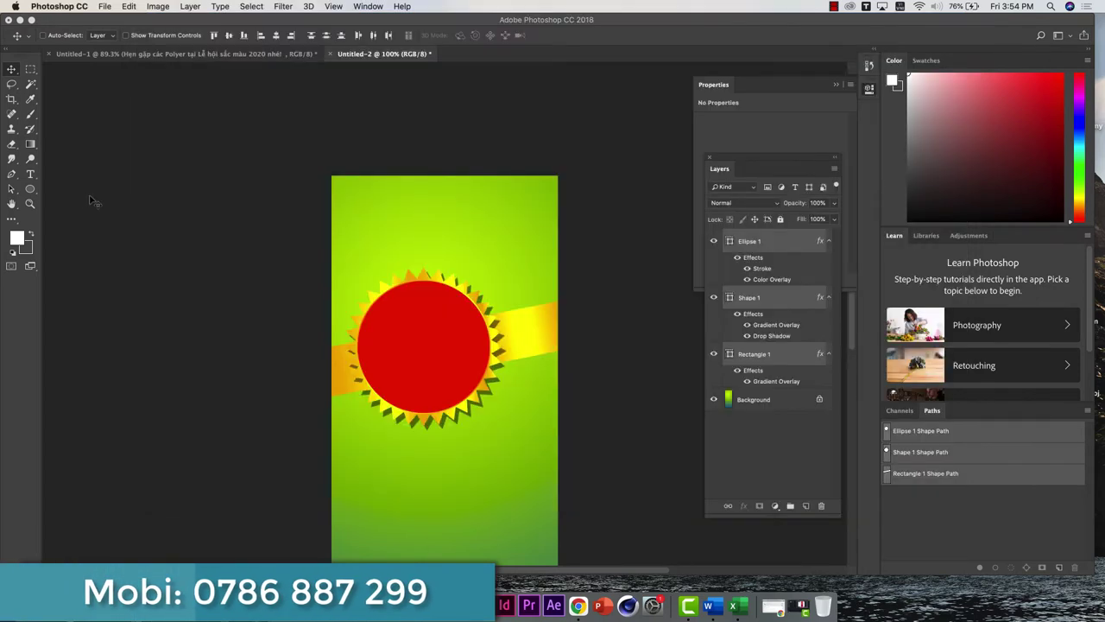
{"action": "left_click", "coordinate": [30, 174]}
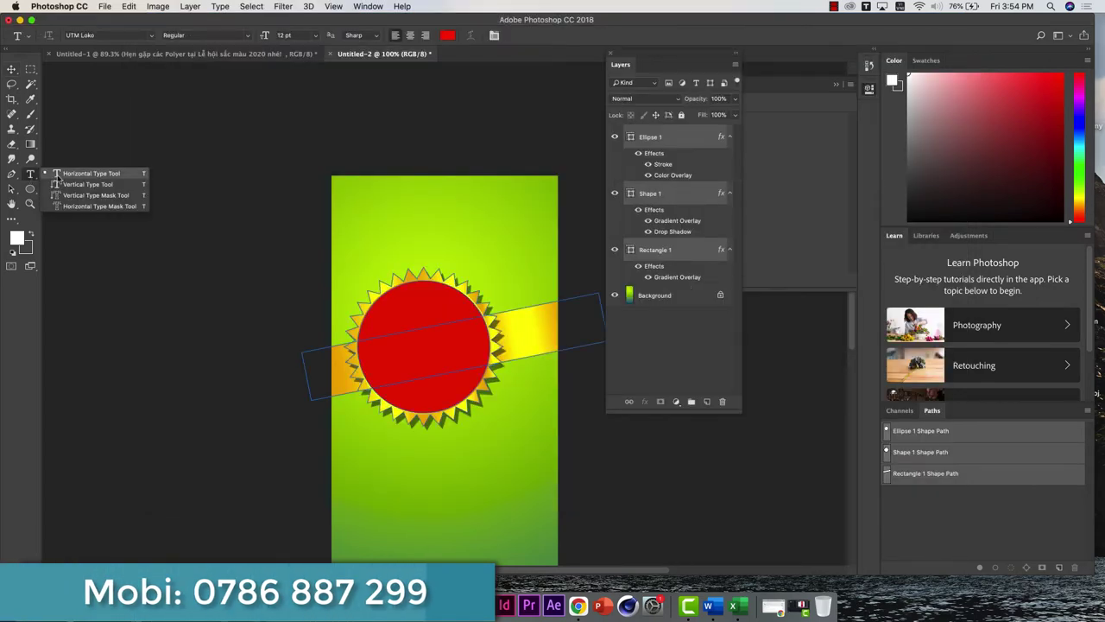
{"action": "left_click", "coordinate": [57, 175]}
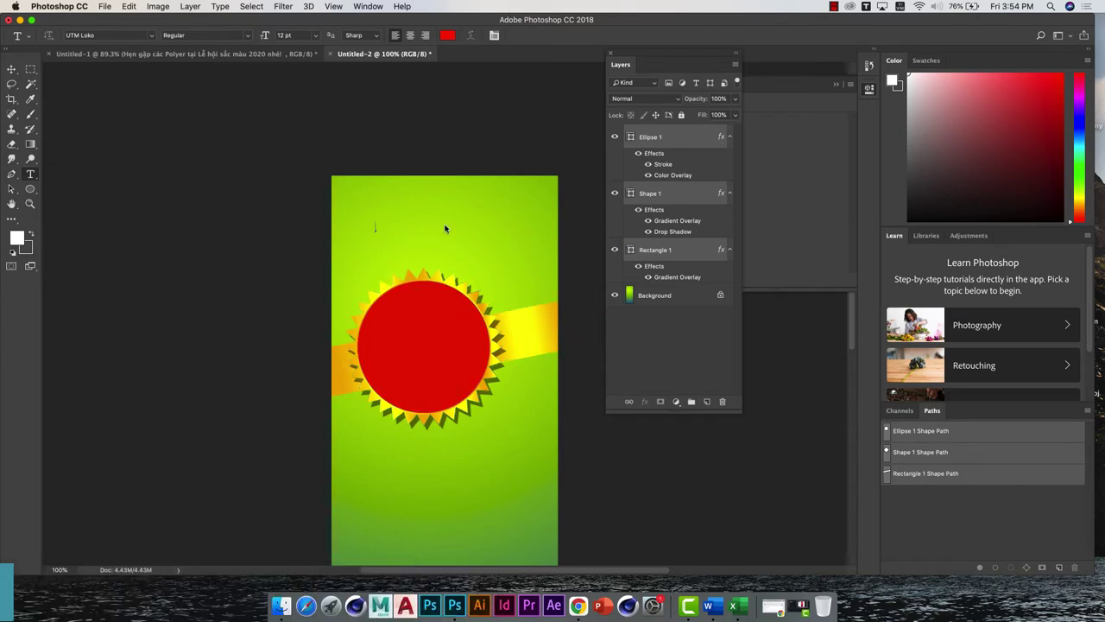
{"action": "left_click", "coordinate": [375, 227]}
{"action": "type", "text": "LỄ HỘI SẮC MÀU"}
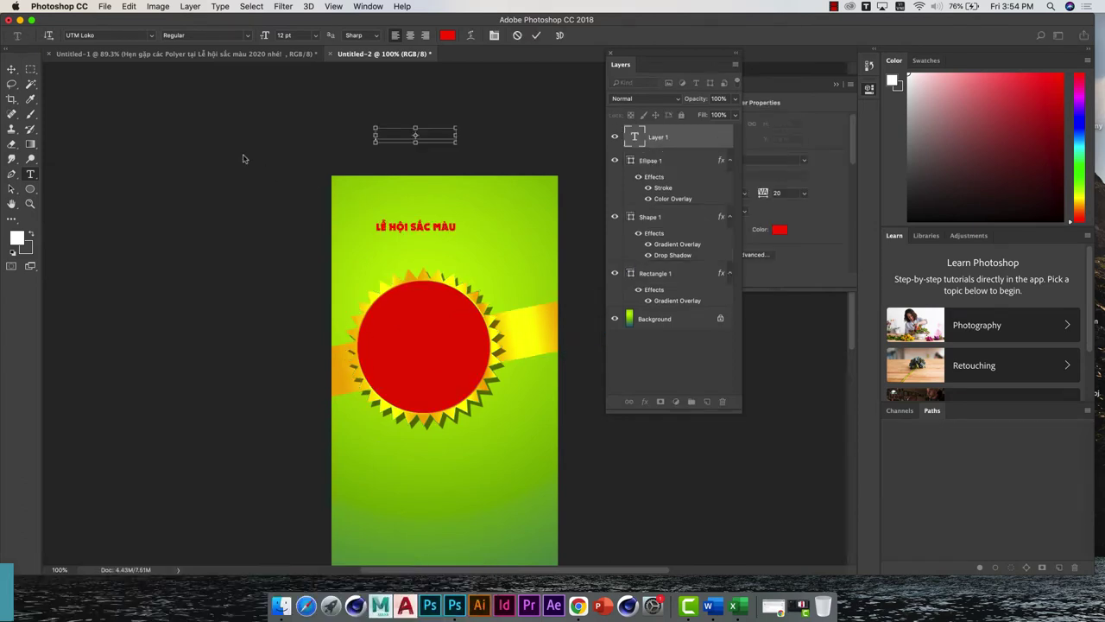
{"action": "left_click", "coordinate": [13, 71]}
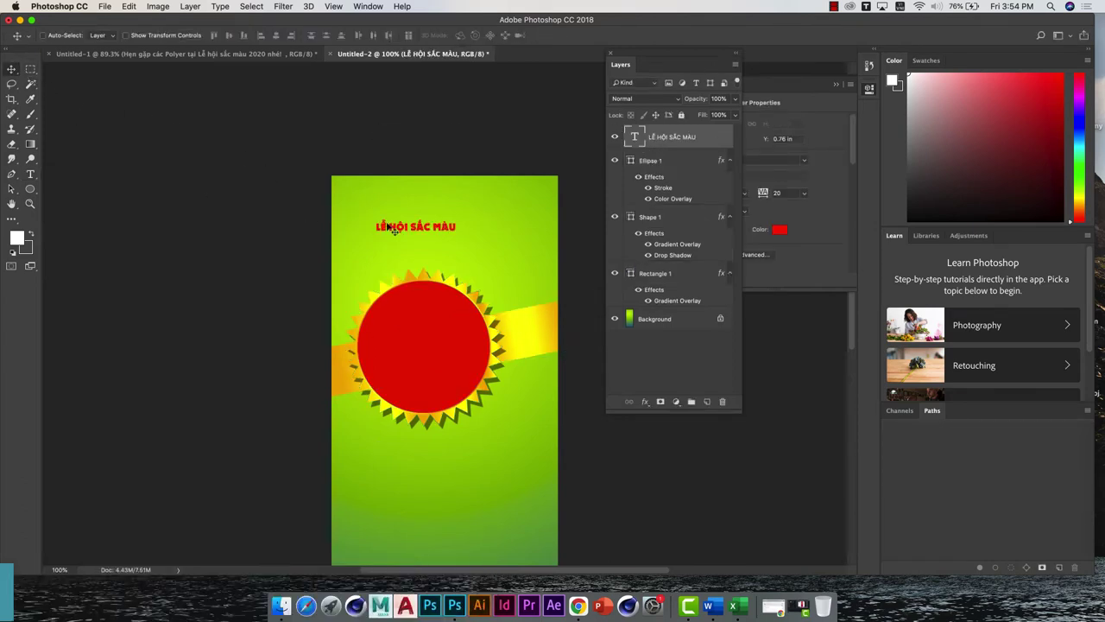
Enlarge the title with Free Transform and set it in UTM Aurora
{"action": "key", "text": "ctrl+t"}
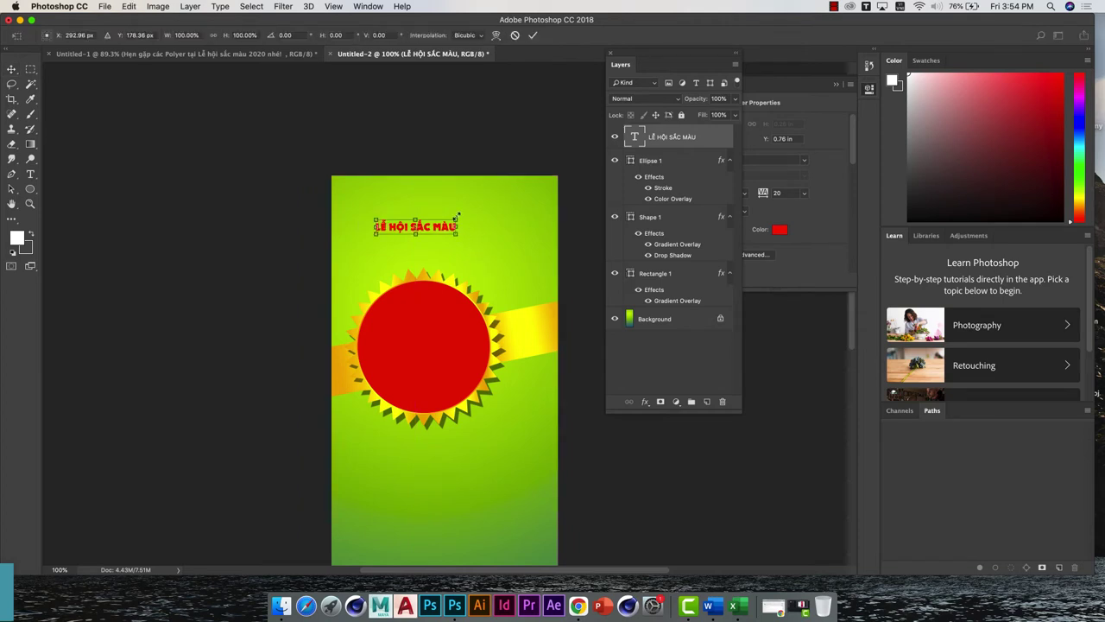
{"action": "left_click_drag", "start_coordinate": [458, 214], "coordinate": [524, 210]}
{"action": "key", "text": "Return"}
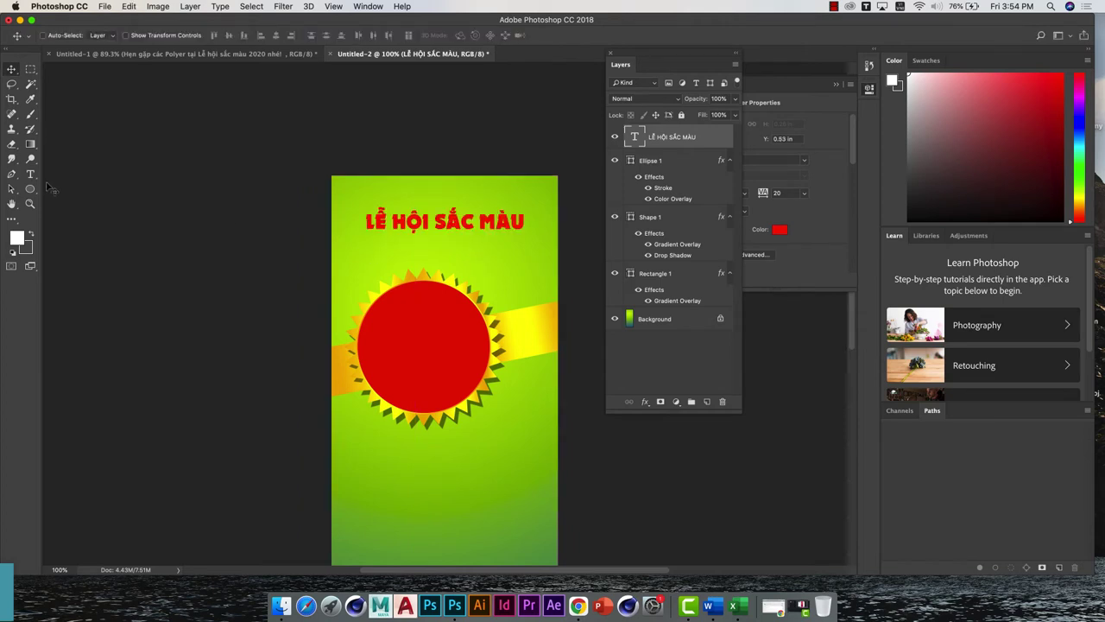
{"action": "left_click", "coordinate": [31, 174]}
{"action": "left_click", "coordinate": [152, 35]}
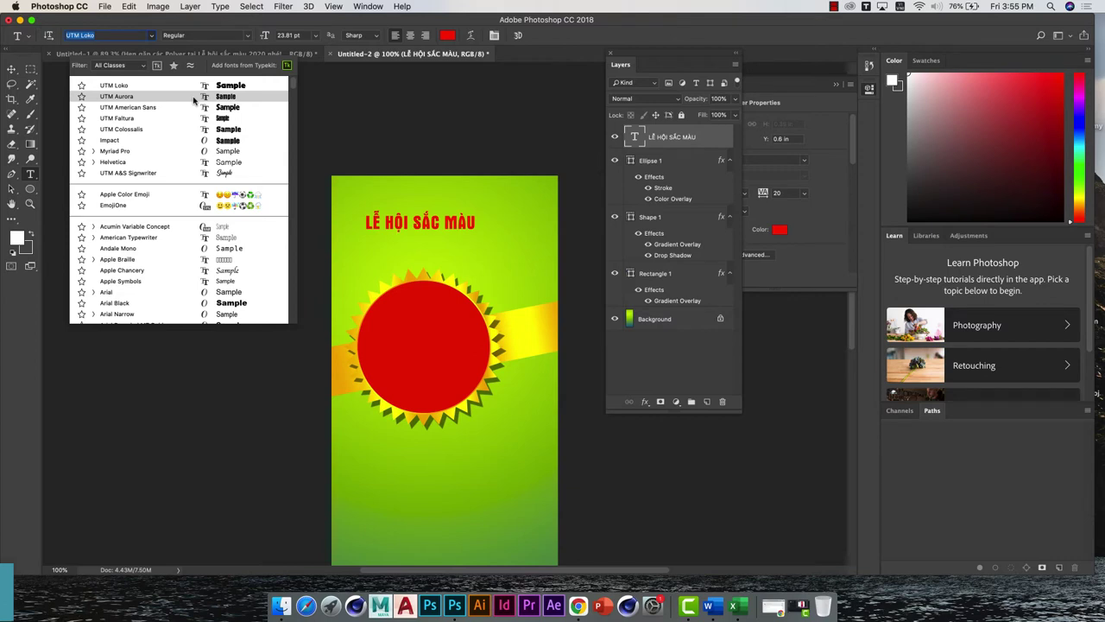
{"action": "left_click", "coordinate": [193, 97]}
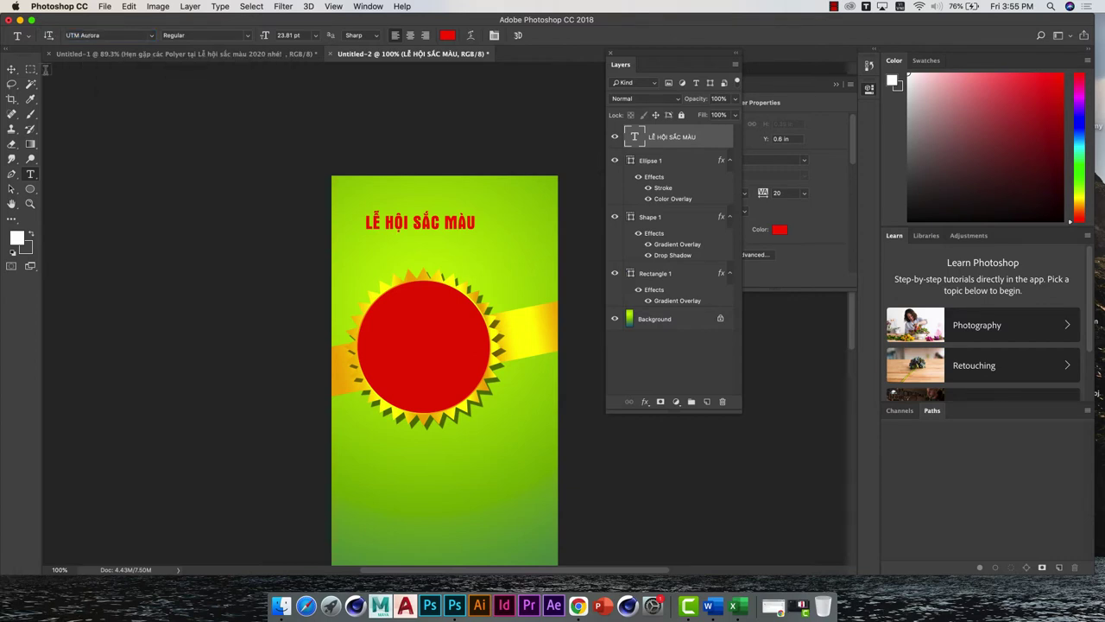
{"action": "left_click", "coordinate": [12, 69]}
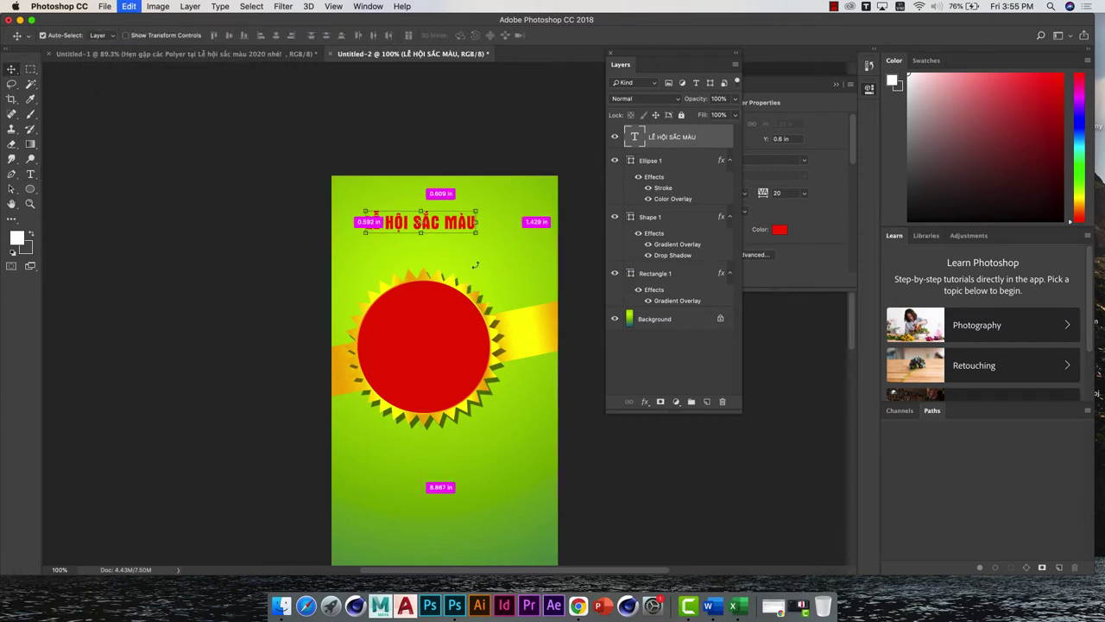
Scale the title up to about 133%, then view the reference poster
{"action": "key", "text": "ctrl+t"}
{"action": "left_click_drag", "start_coordinate": [476, 228], "coordinate": [511, 250]}
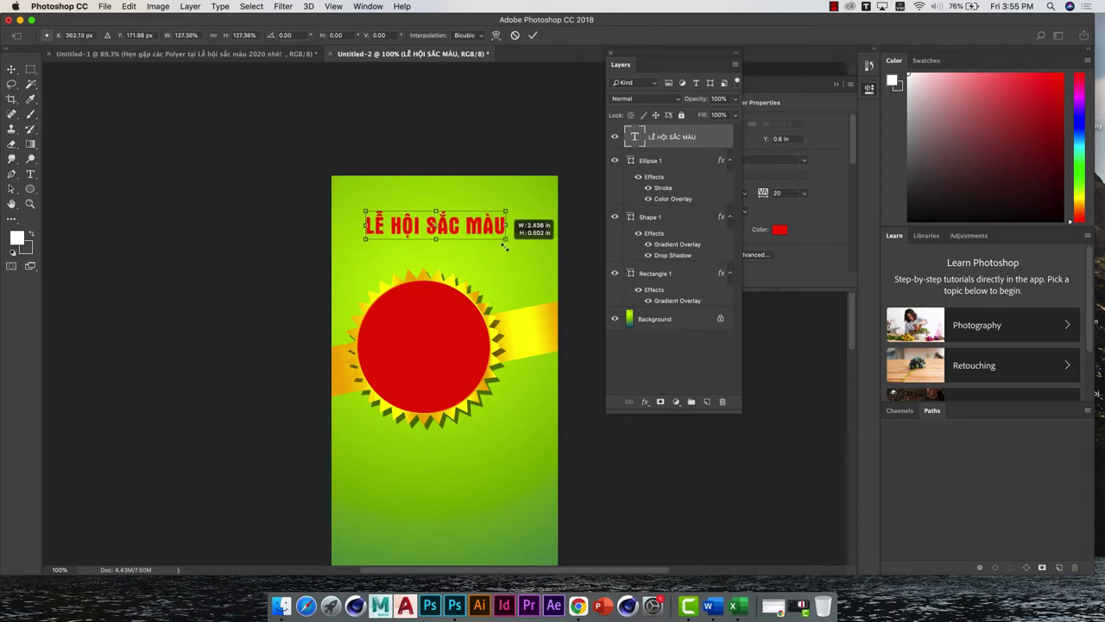
{"action": "key", "text": "Return"}
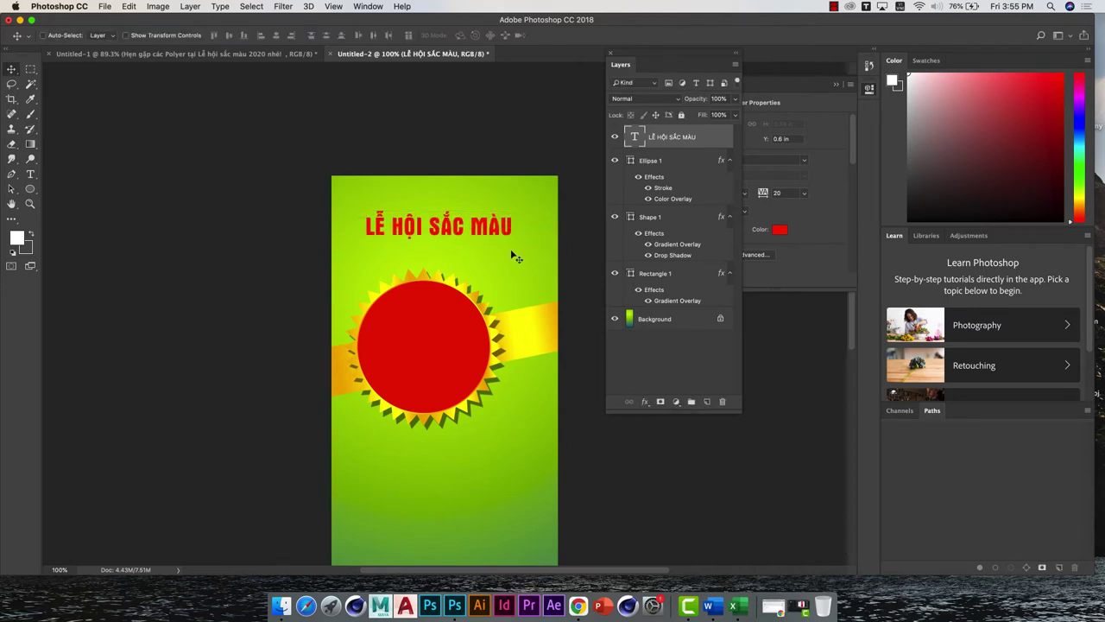
{"action": "left_click", "coordinate": [280, 57]}
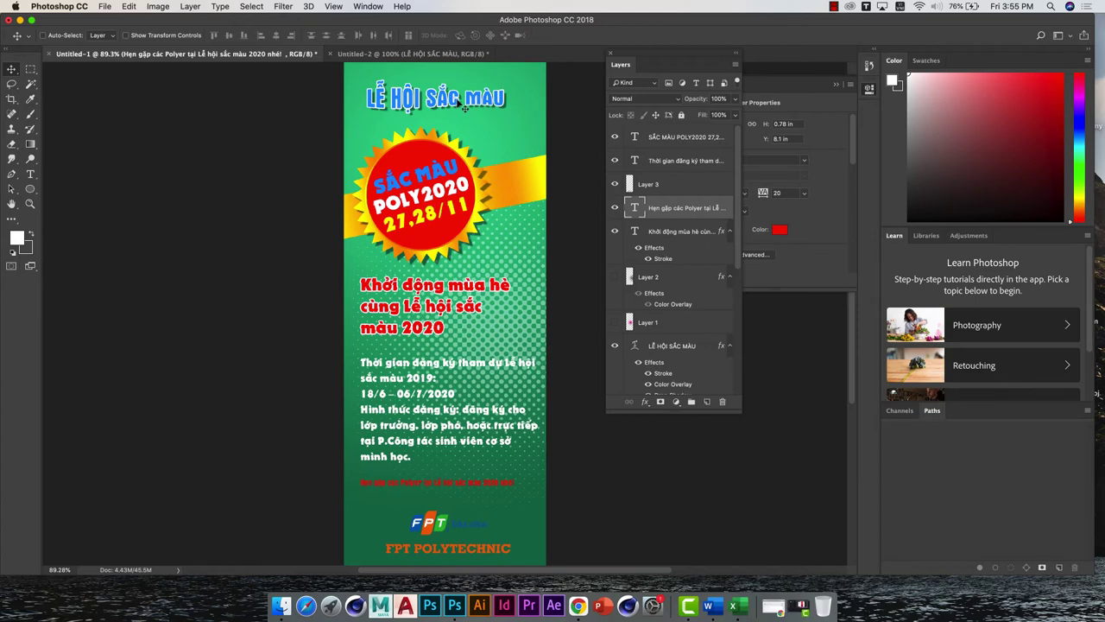
Add a white Stroke and a Drop Shadow to the title layer
{"action": "left_click", "coordinate": [377, 55]}
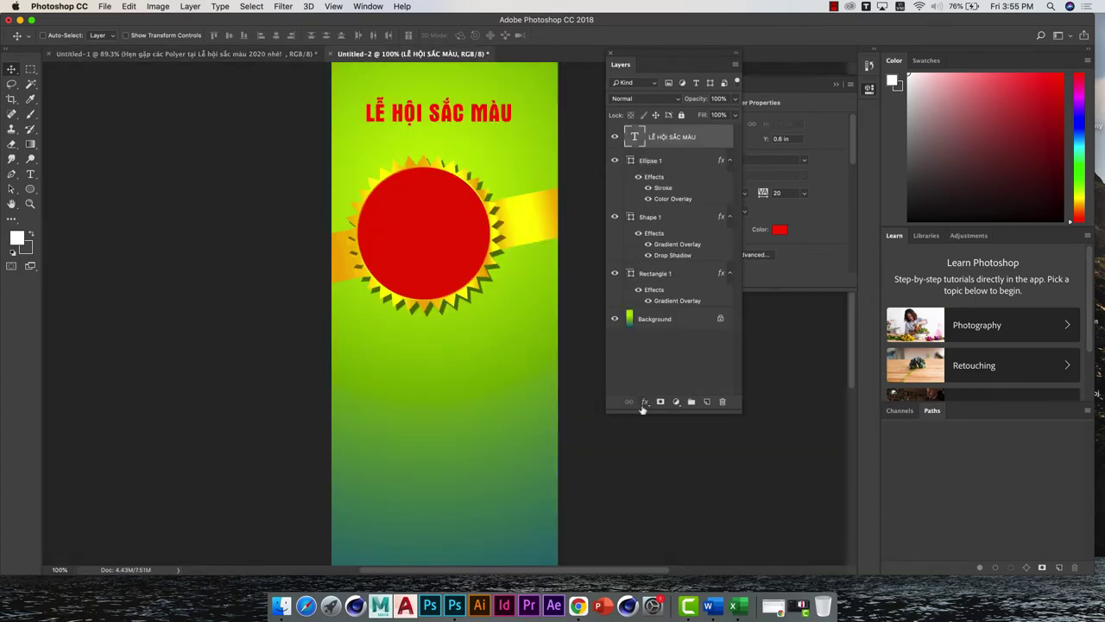
{"action": "left_click", "coordinate": [644, 403]}
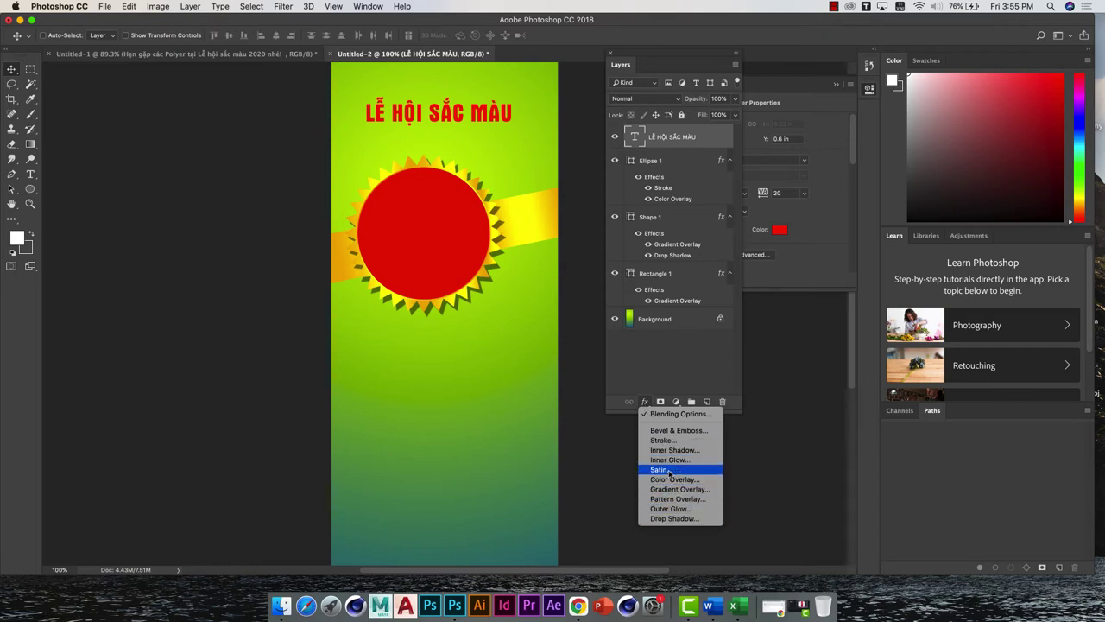
{"action": "left_click", "coordinate": [663, 440]}
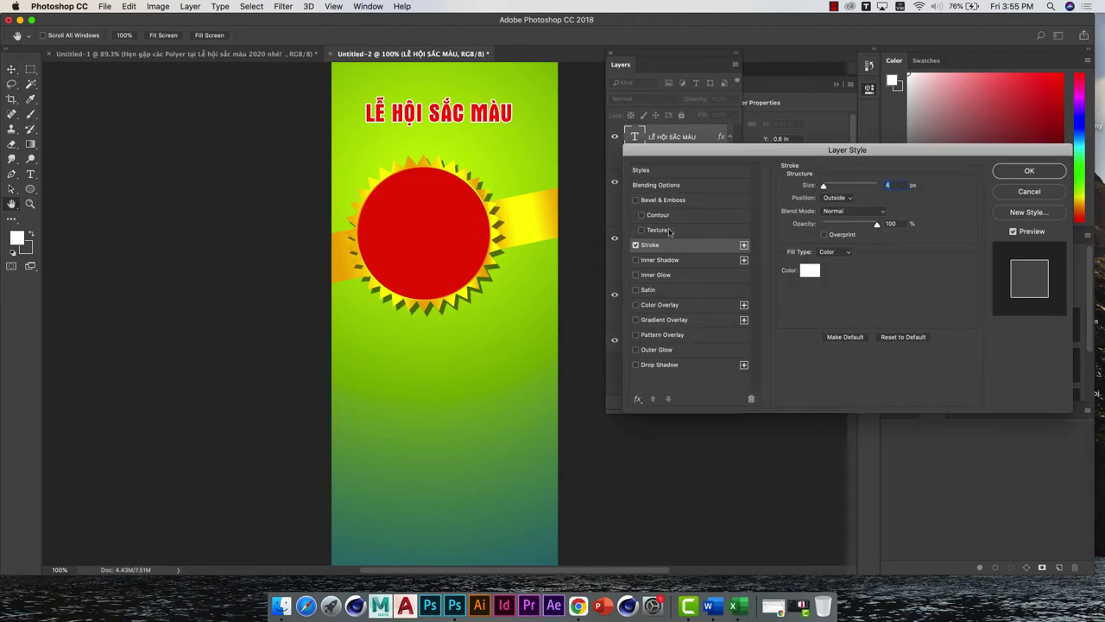
{"action": "left_click", "coordinate": [661, 364]}
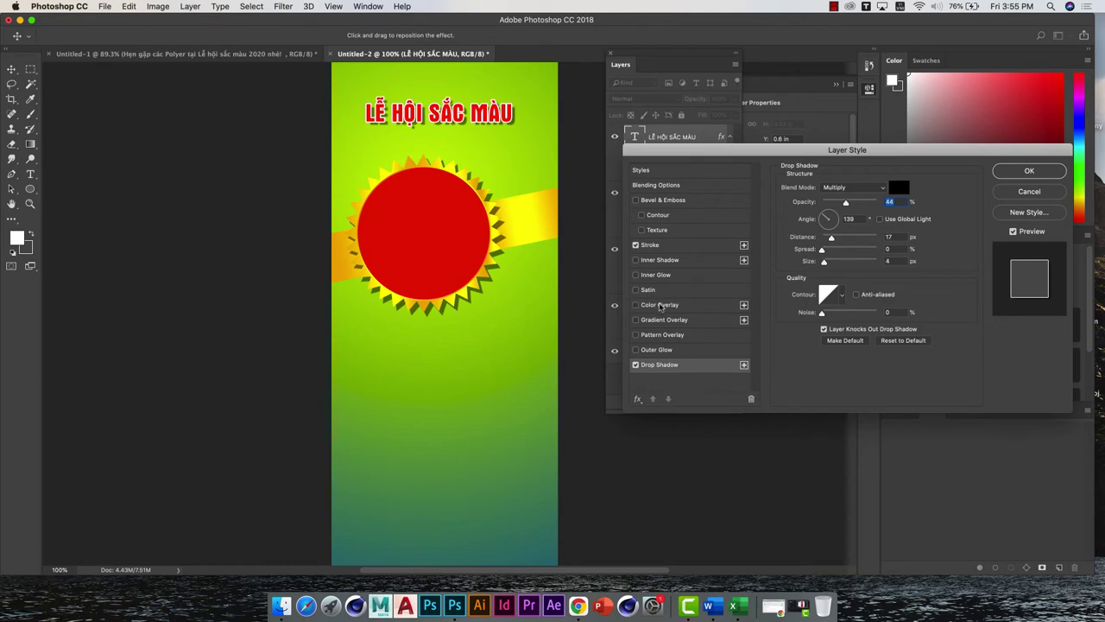
{"action": "left_click", "coordinate": [660, 305]}
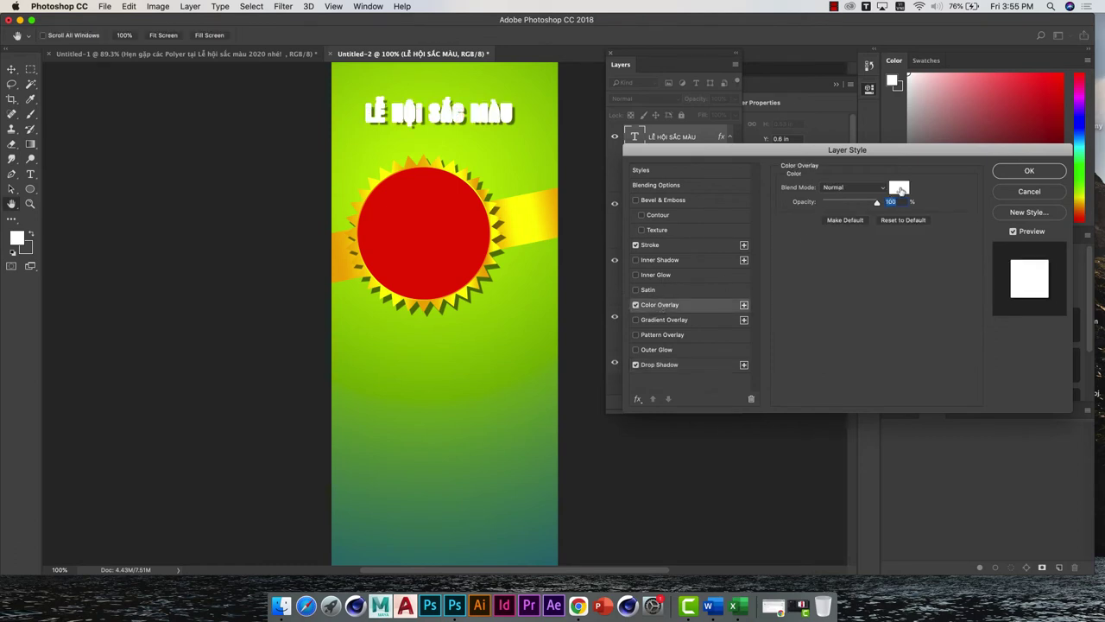
Set the title's Color Overlay to blue #0f5ec9, apply, and compare with the reference
{"action": "left_click", "coordinate": [899, 188]}
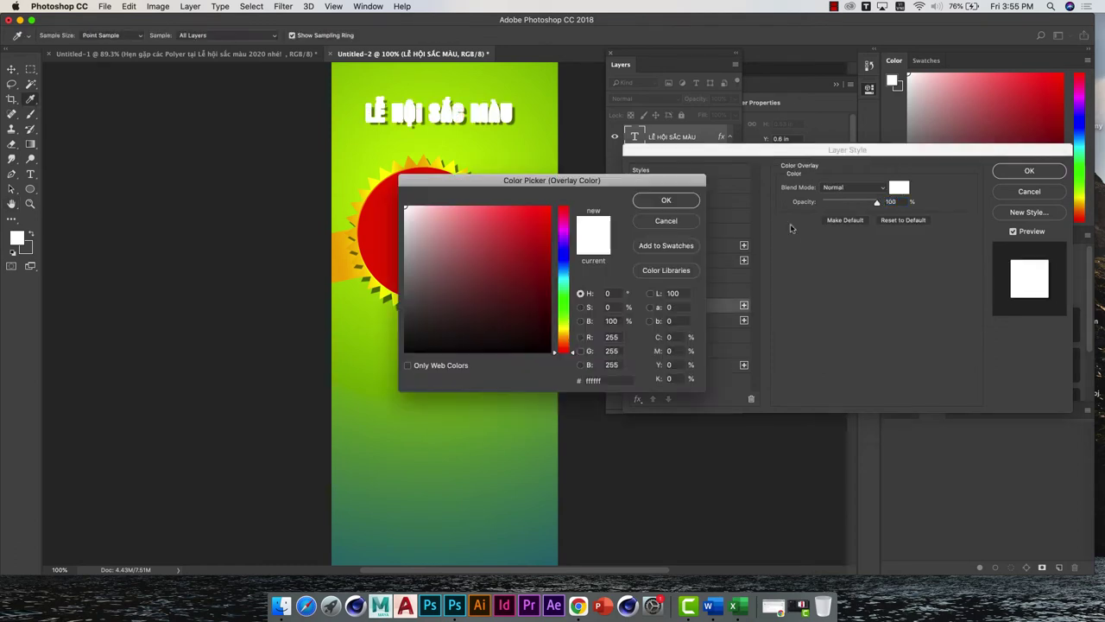
{"action": "left_click", "coordinate": [565, 263]}
{"action": "left_click_drag", "start_coordinate": [520, 253], "coordinate": [540, 236]}
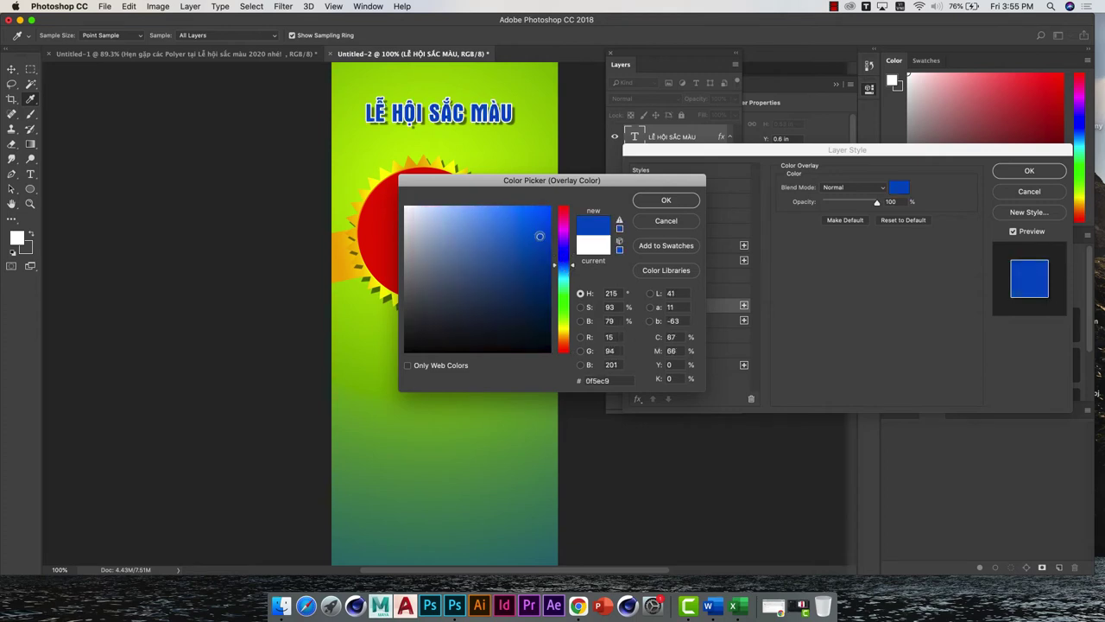
{"action": "left_click", "coordinate": [657, 202]}
{"action": "left_click", "coordinate": [1010, 171]}
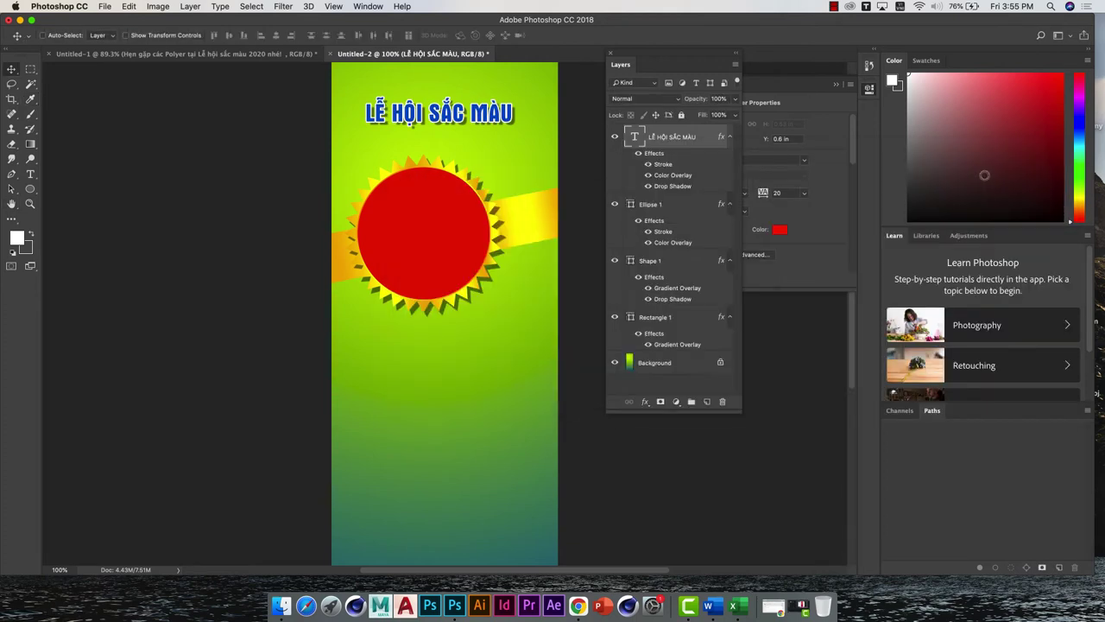
{"action": "left_click", "coordinate": [259, 54]}
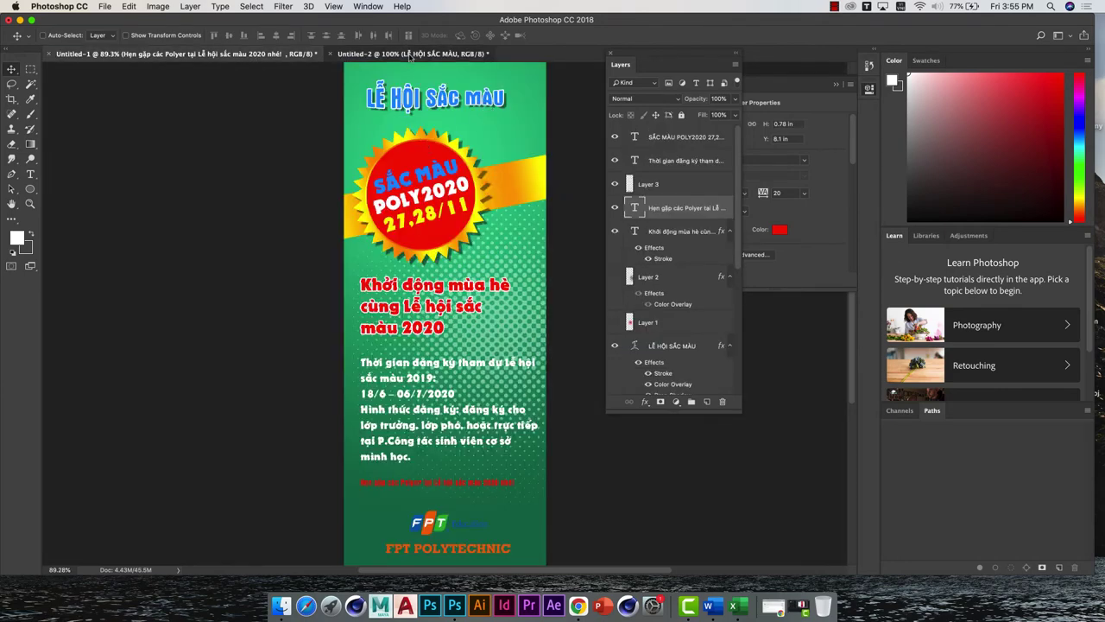
{"action": "left_click", "coordinate": [411, 55]}
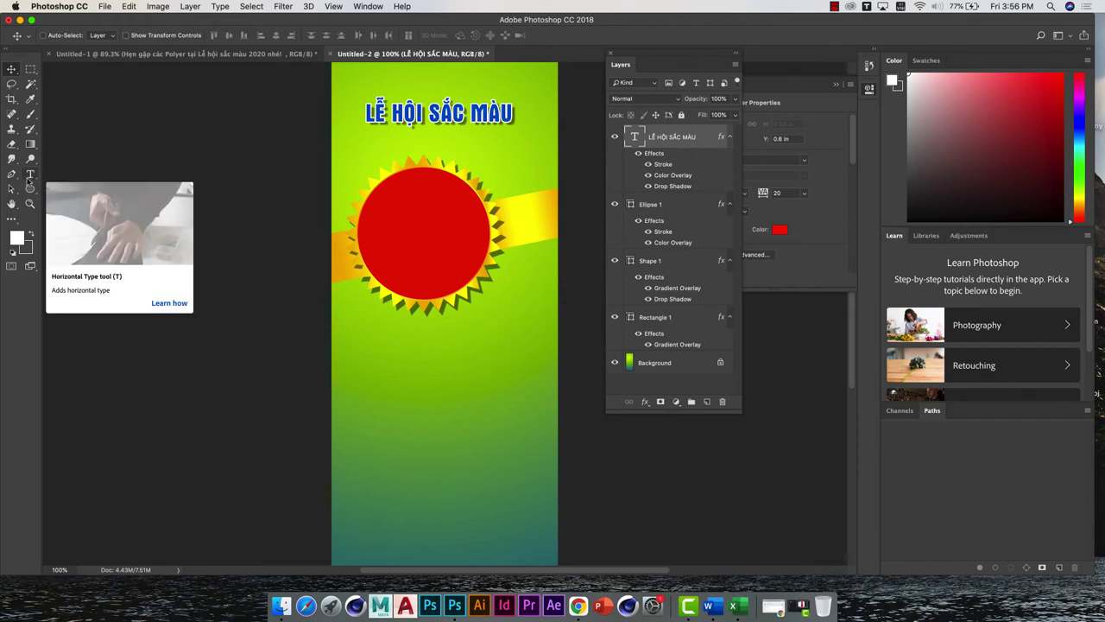
Try Arc, Flag and Fish text warps on the title
{"action": "left_click", "coordinate": [31, 176]}
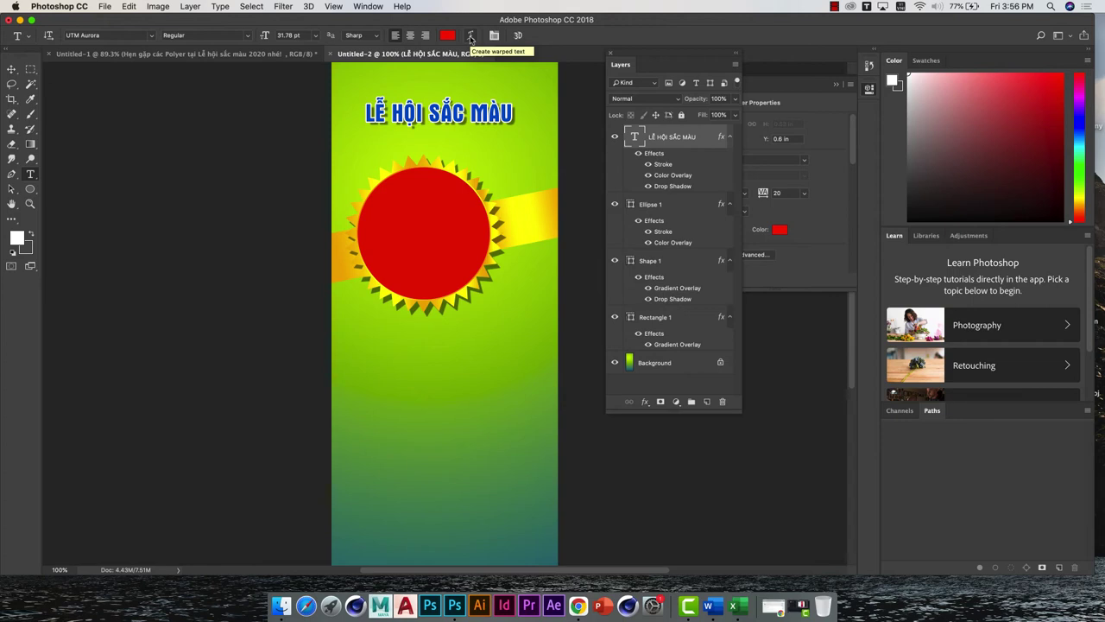
{"action": "left_click", "coordinate": [471, 37]}
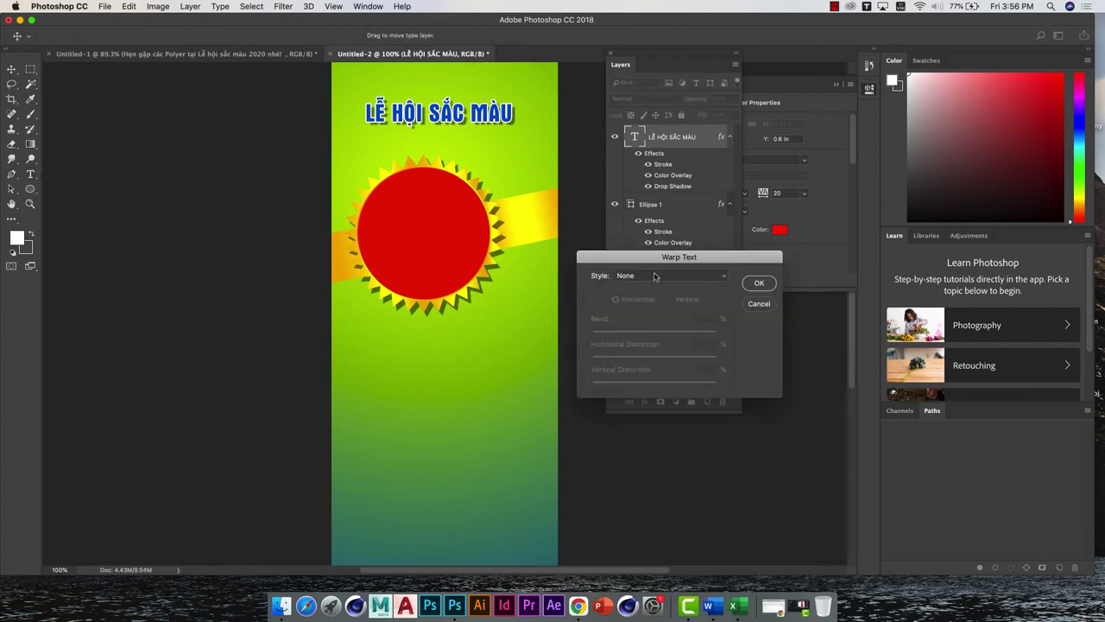
{"action": "left_click", "coordinate": [654, 275]}
{"action": "left_click", "coordinate": [636, 291]}
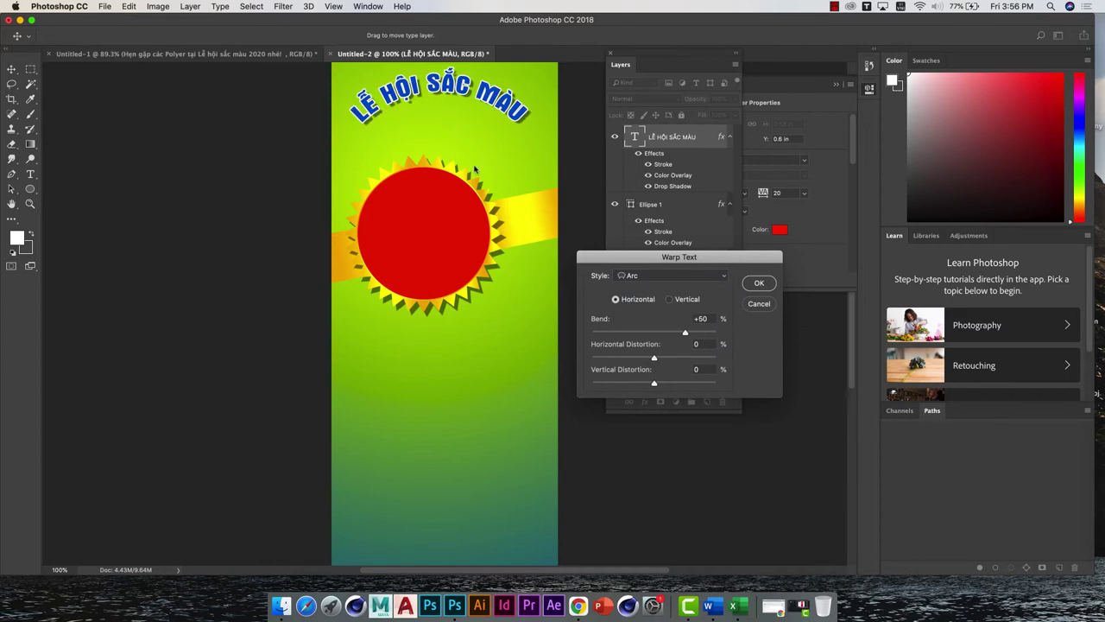
{"action": "left_click_drag", "start_coordinate": [664, 335], "coordinate": [639, 334]}
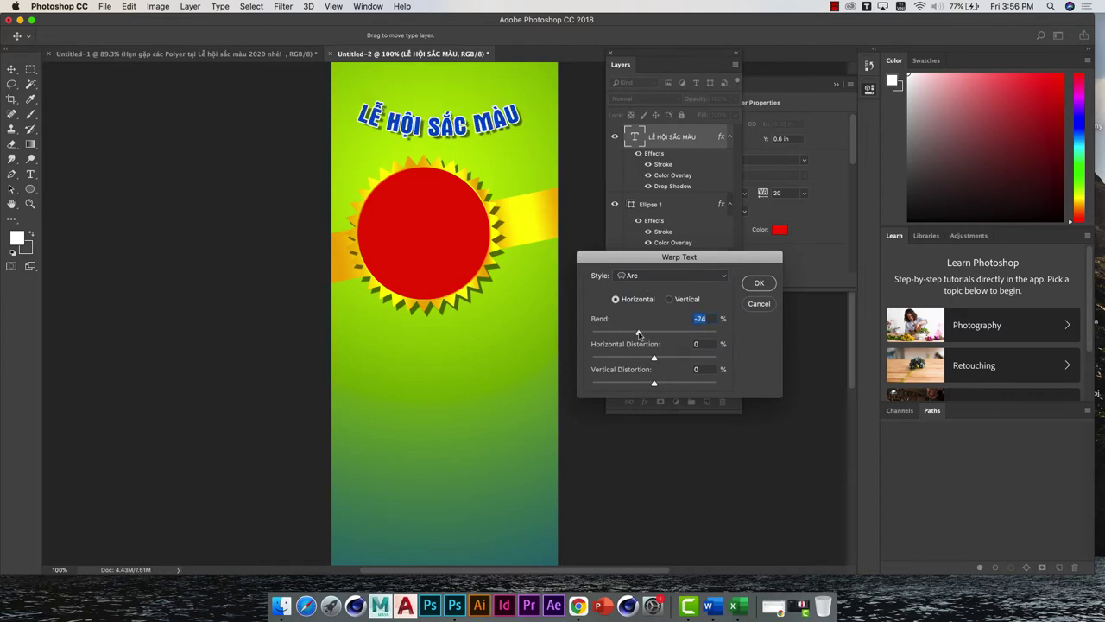
{"action": "left_click", "coordinate": [659, 280]}
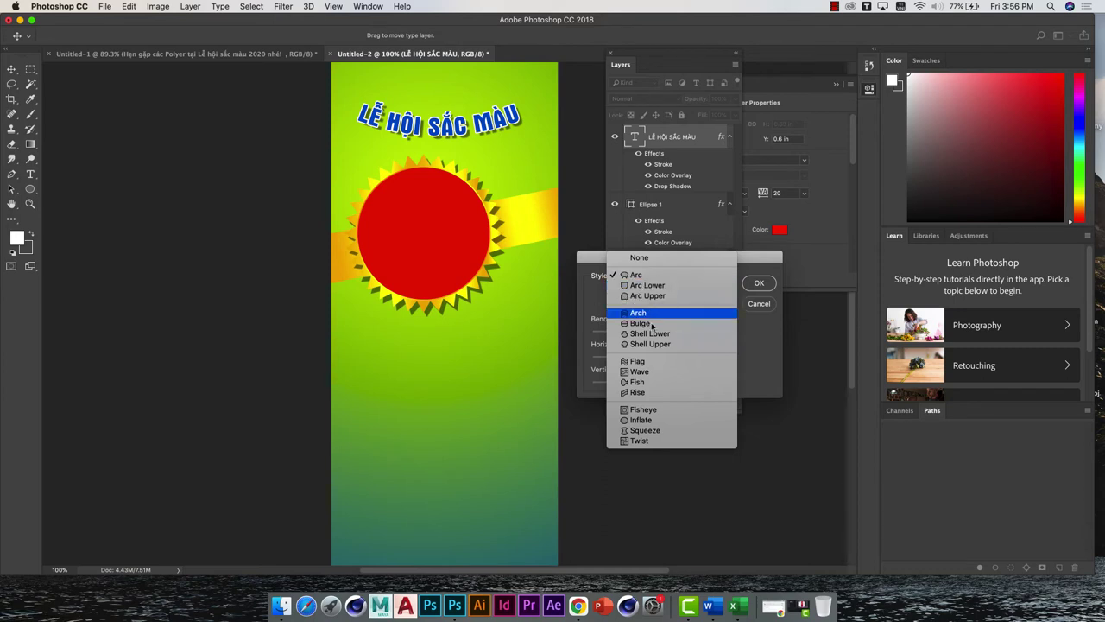
{"action": "left_click", "coordinate": [639, 362]}
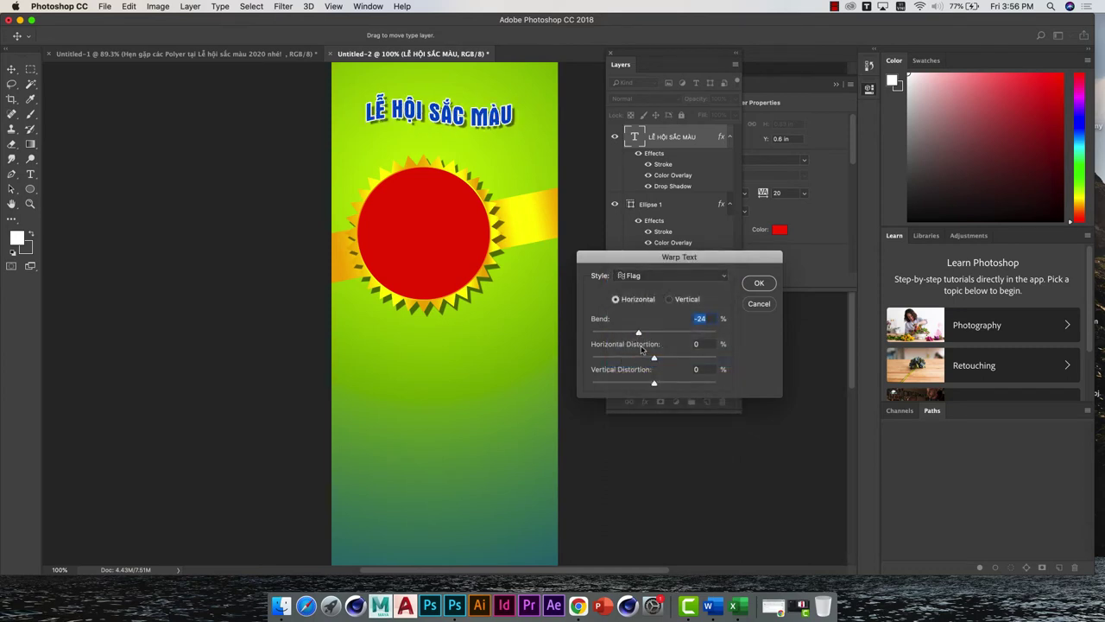
{"action": "left_click", "coordinate": [642, 280]}
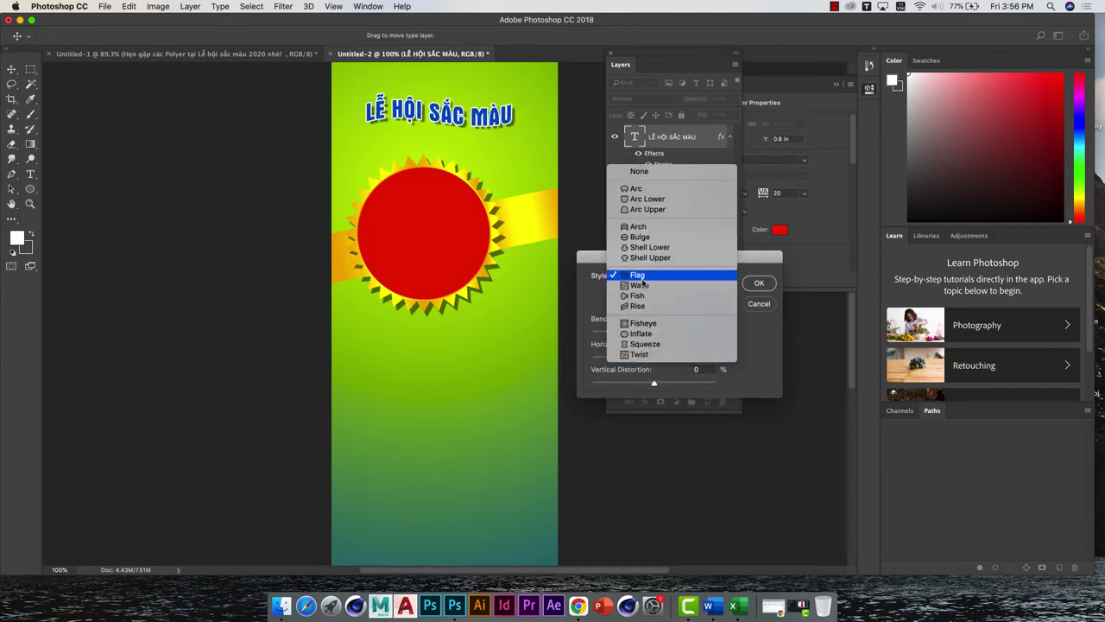
{"action": "left_click", "coordinate": [642, 297]}
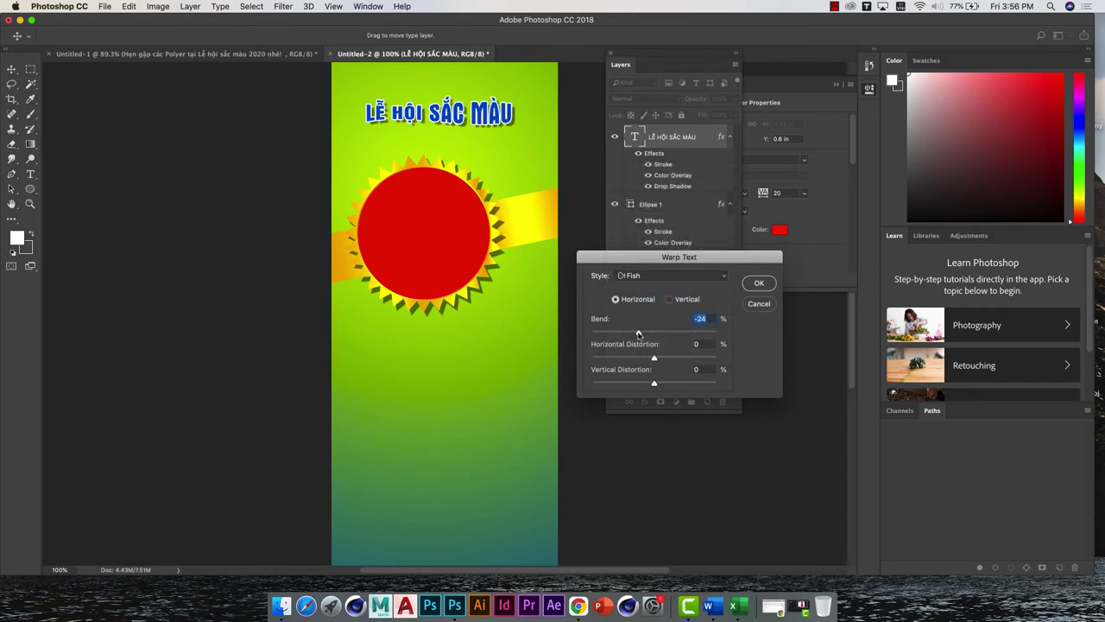
Settle on an Arc warp with a gentle +5% bend and apply it
{"action": "left_click_drag", "start_coordinate": [639, 334], "coordinate": [641, 333]}
{"action": "mouse_move", "coordinate": [673, 335]}
{"action": "left_mouse_down"}
{"action": "mouse_move", "coordinate": [693, 358]}
{"action": "mouse_move", "coordinate": [653, 360]}
{"action": "left_mouse_up"}
{"action": "left_click", "coordinate": [651, 280]}
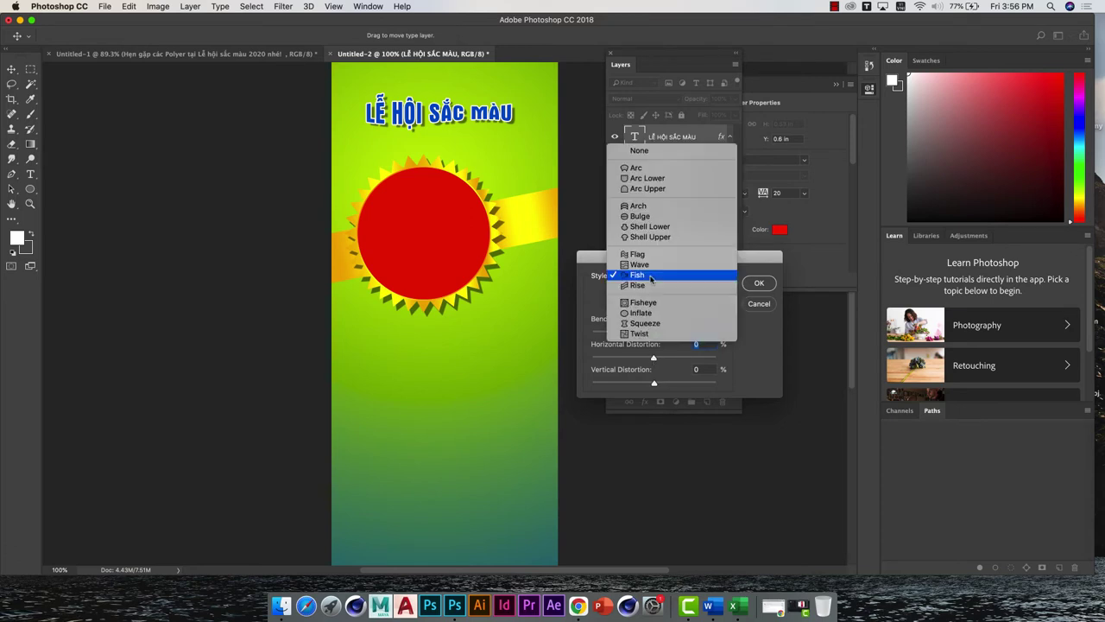
{"action": "left_click", "coordinate": [586, 183]}
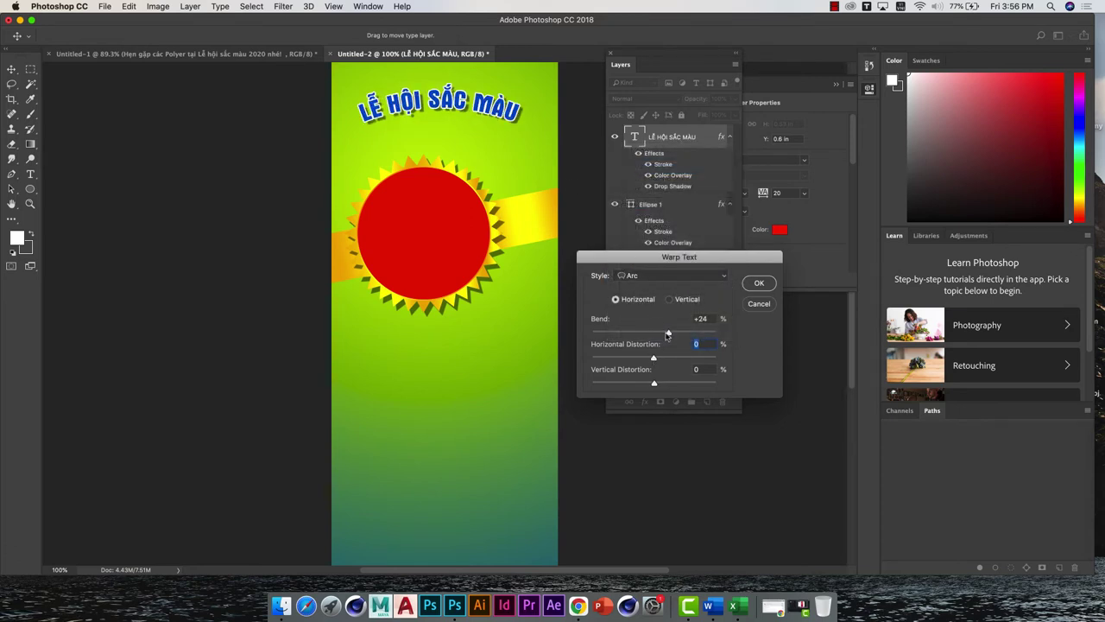
{"action": "left_click_drag", "start_coordinate": [668, 334], "coordinate": [658, 335]}
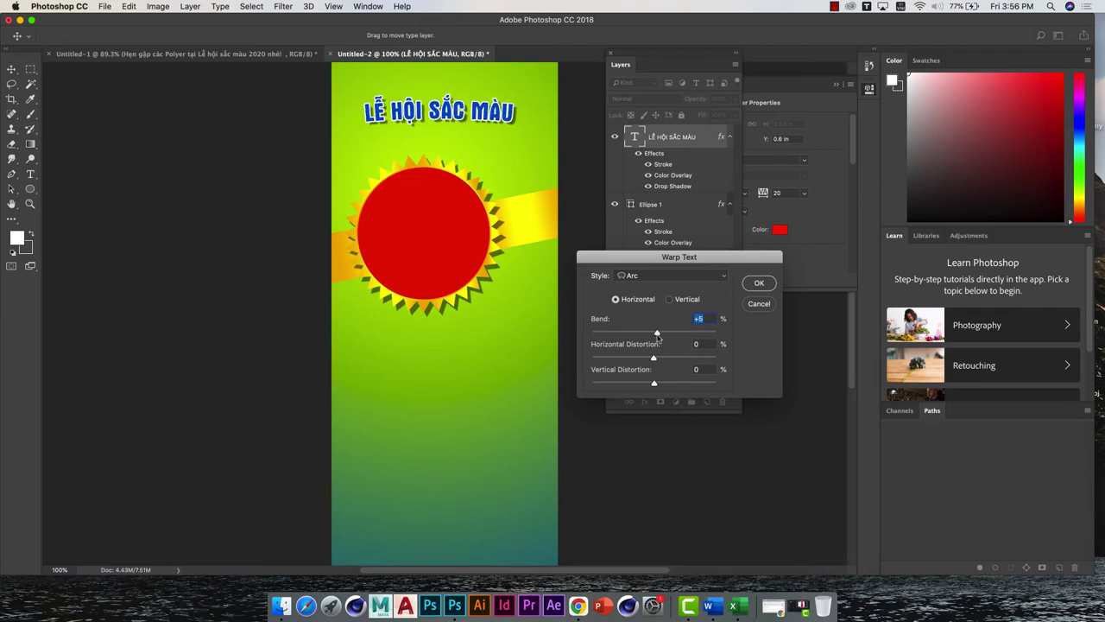
{"action": "left_click_drag", "start_coordinate": [653, 360], "coordinate": [671, 360]}
{"action": "key", "text": "Return"}
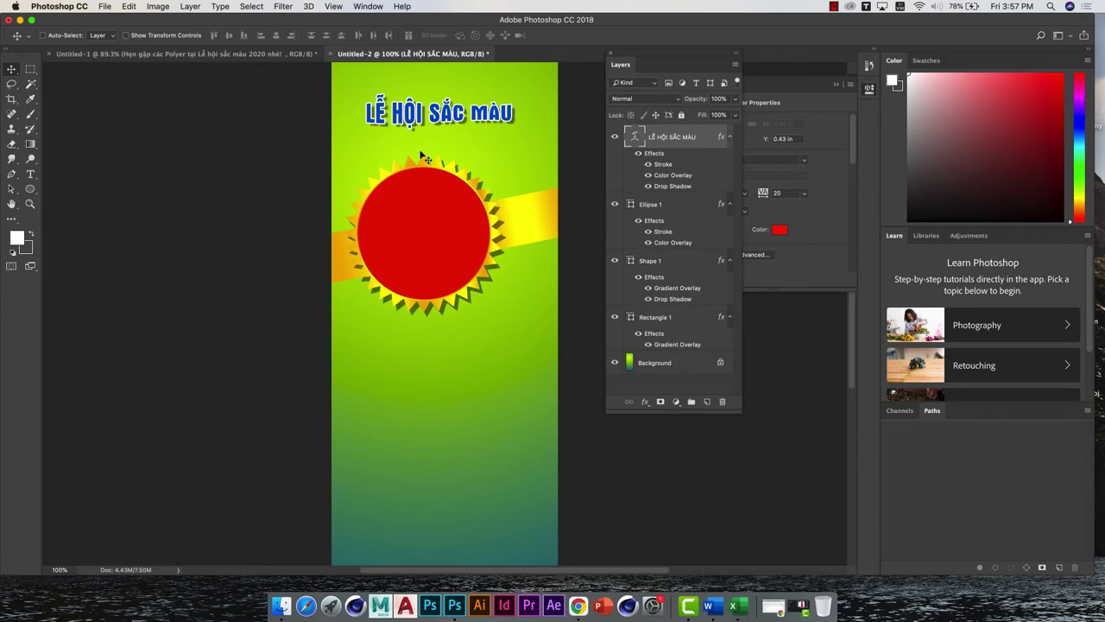
Zoom out and select the Word line 'SẮC MÀU POLY2020 27,28/11'
{"action": "key", "text": "ctrl+minus"}
{"action": "key", "text": "super+Tab"}
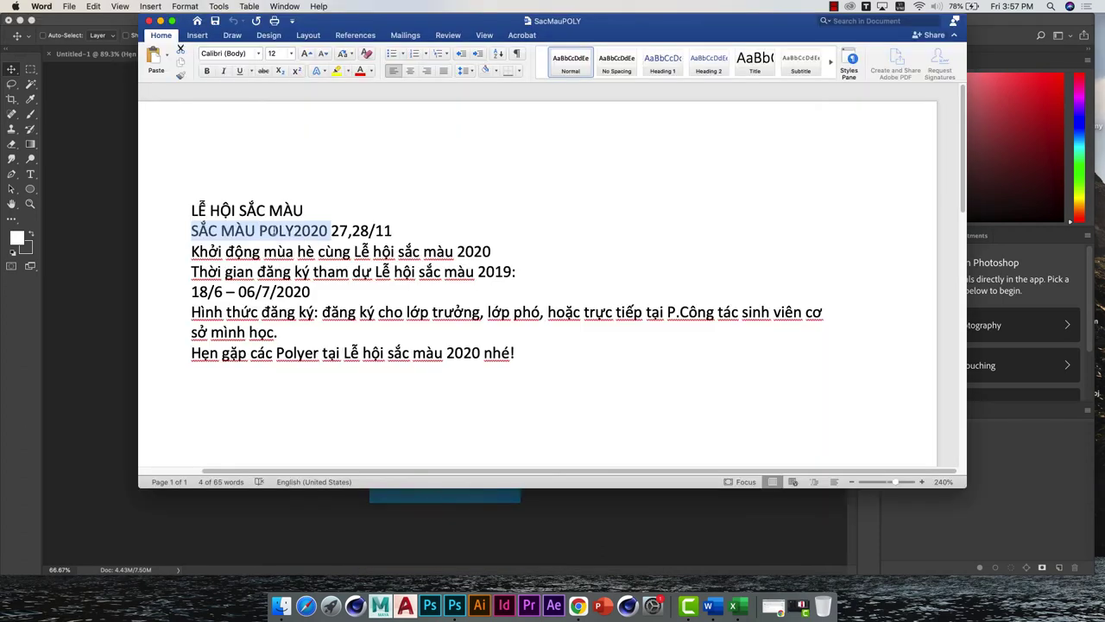
{"action": "left_click_drag", "start_coordinate": [334, 230], "coordinate": [393, 230]}
{"action": "key", "text": "super+c"}
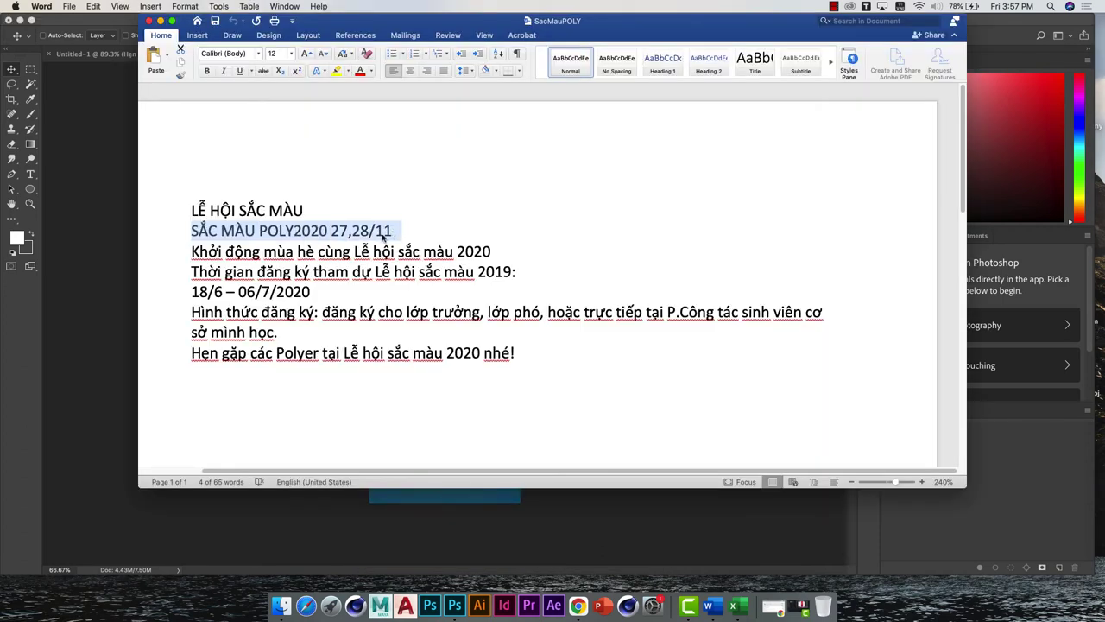
{"action": "left_click", "coordinate": [17, 75]}
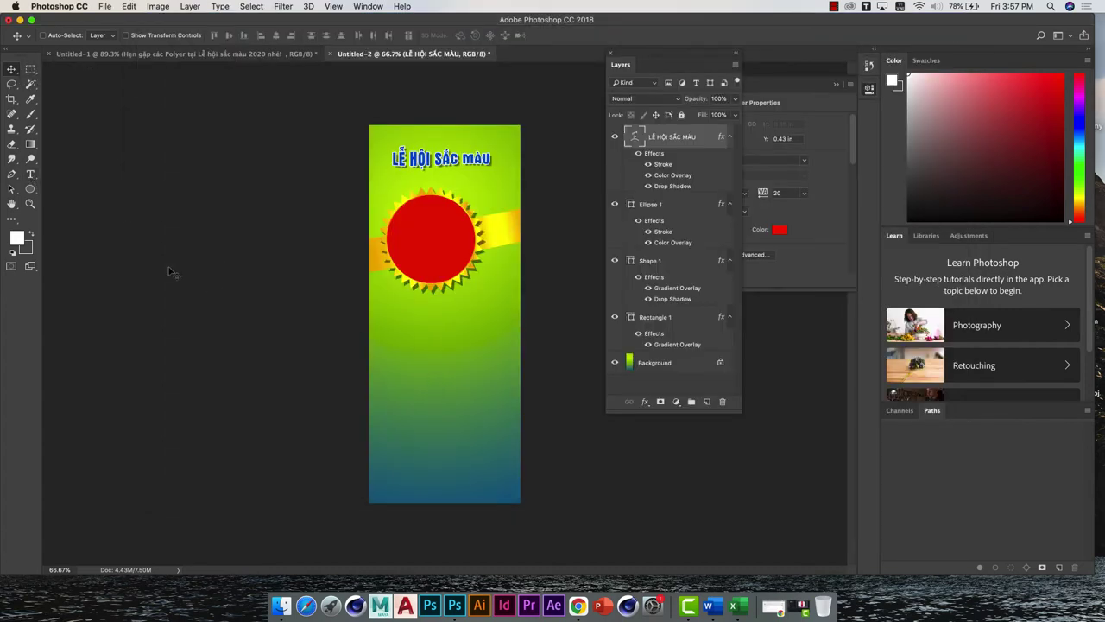
Paste 'SẮC MÀU POLY2020 27,28/11' as a new text layer and move it onto the poster
{"action": "left_click", "coordinate": [30, 174]}
{"action": "left_click", "coordinate": [423, 353]}
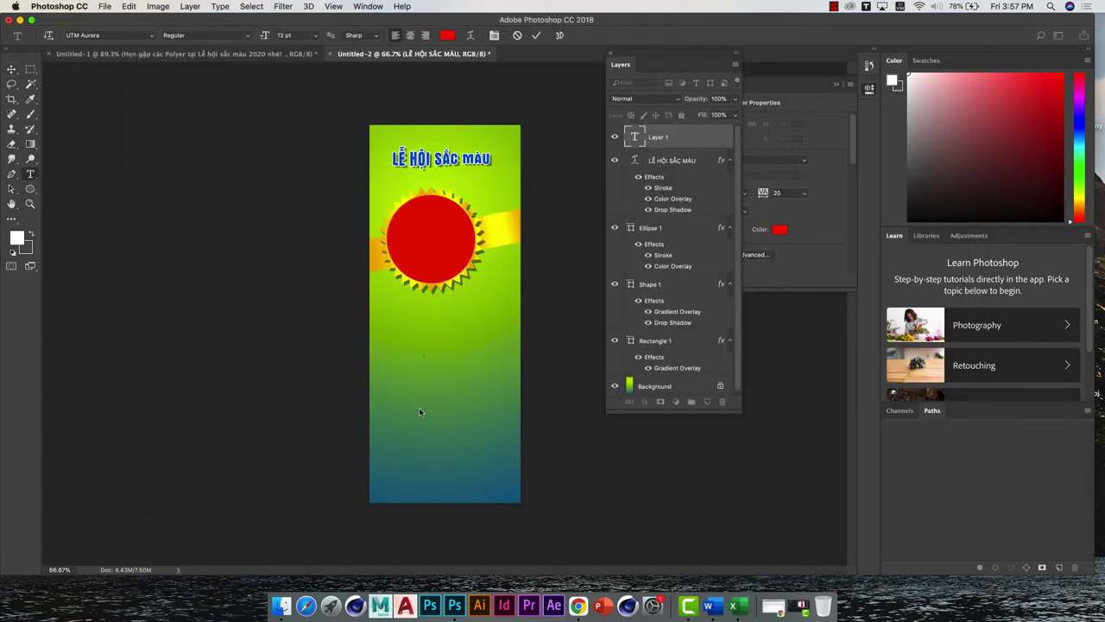
{"action": "key", "text": "super+v"}
{"action": "key", "text": "super+Return"}
{"action": "key", "text": "super+plus"}
{"action": "key", "text": "super+plus"}
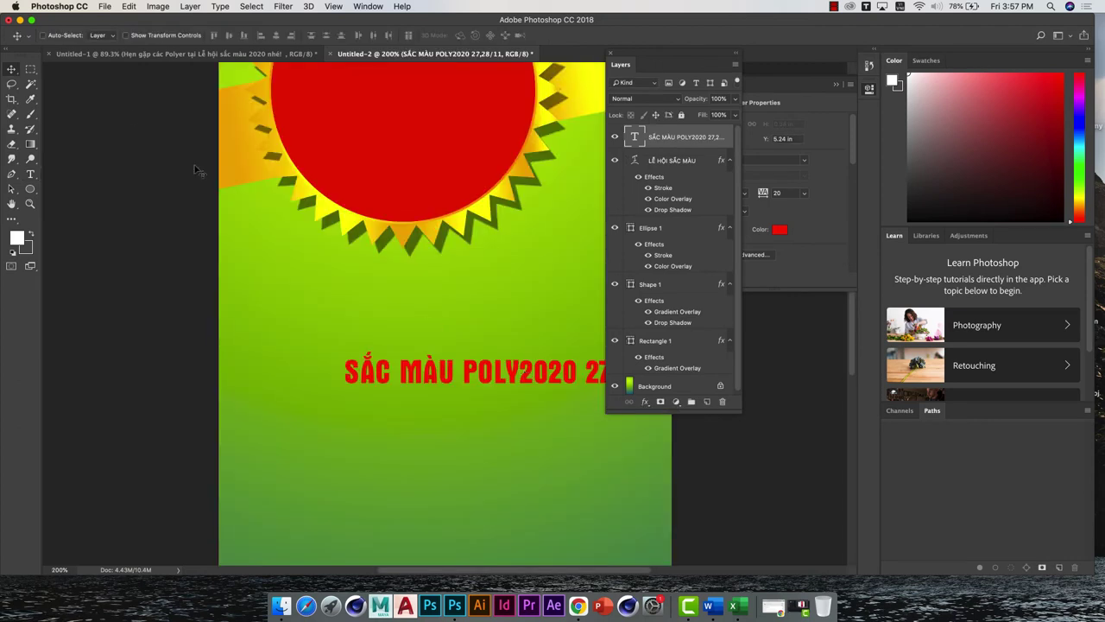
{"action": "left_click_drag", "start_coordinate": [369, 356], "coordinate": [294, 302]}
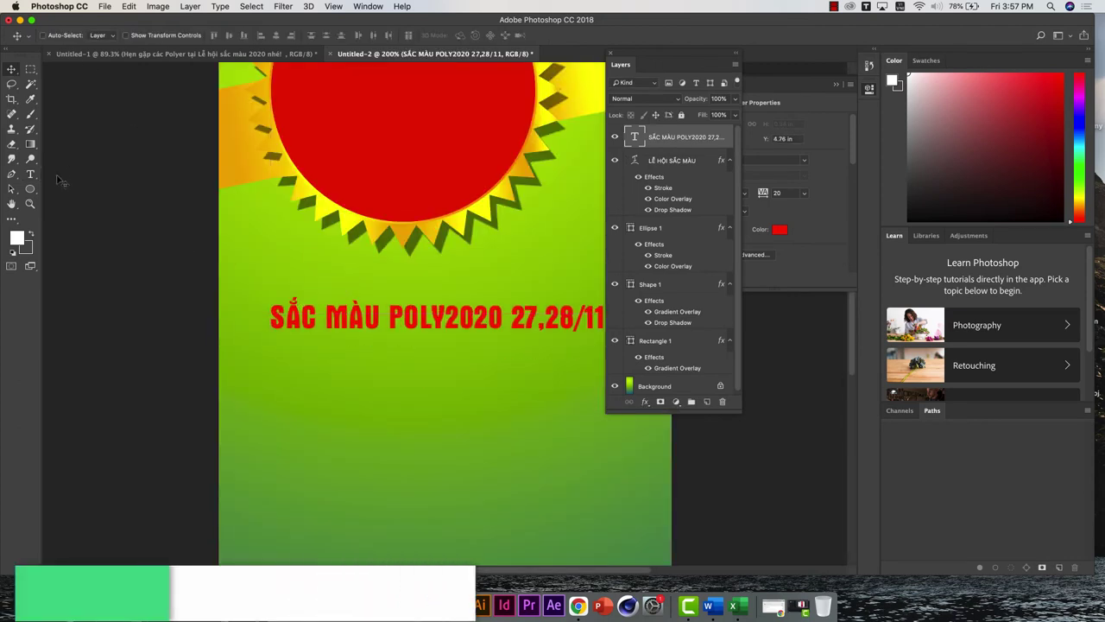
{"action": "key", "text": "t"}
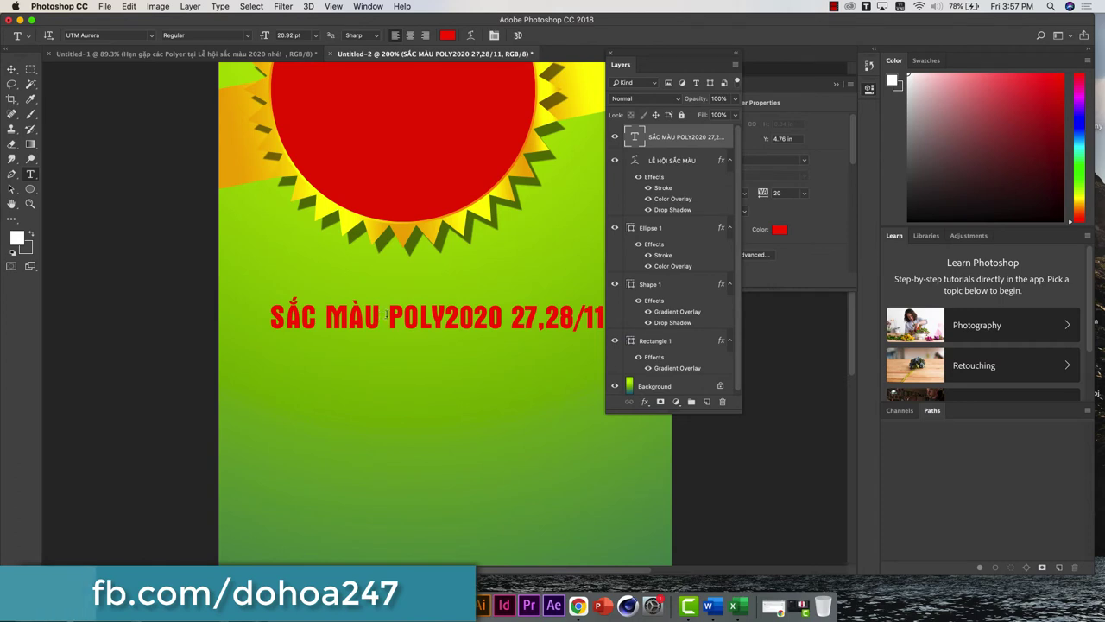
Break the text into three lines, SẮC MÀU, POLY2020 and 27,28/11, then select it all
{"action": "left_click", "coordinate": [384, 318]}
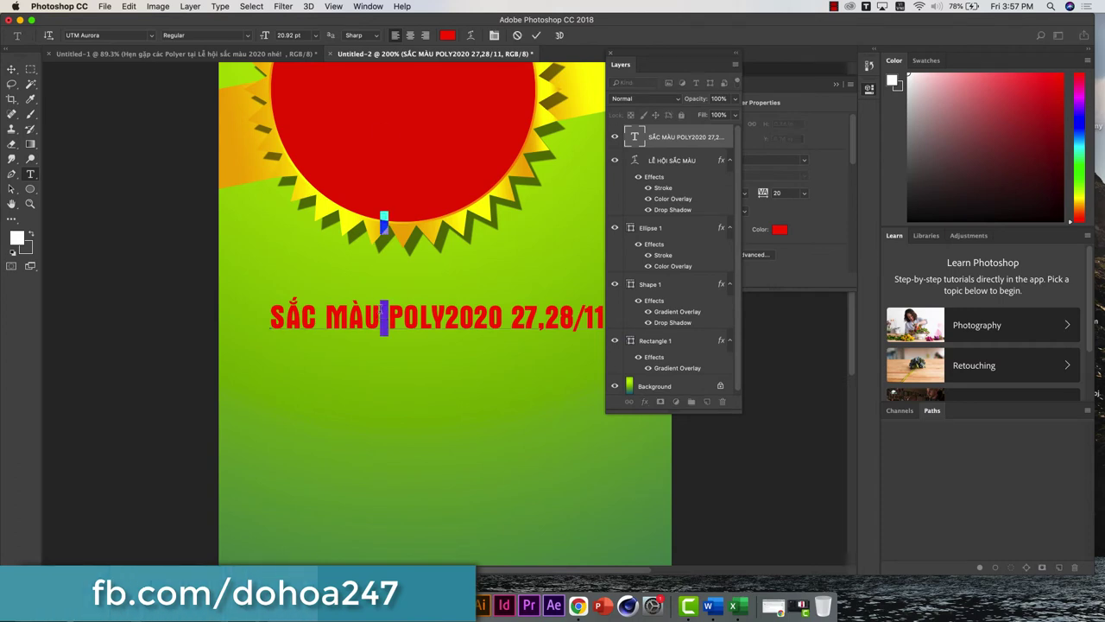
{"action": "key", "text": "Return"}
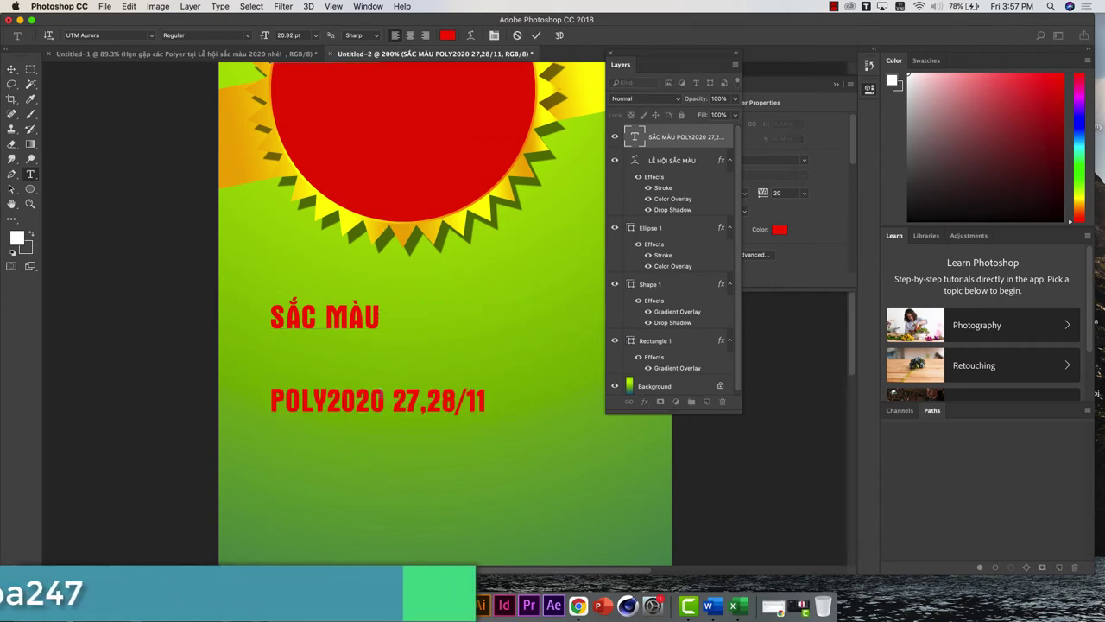
{"action": "key", "text": "shift+Left"}
{"action": "left_click", "coordinate": [384, 396]}
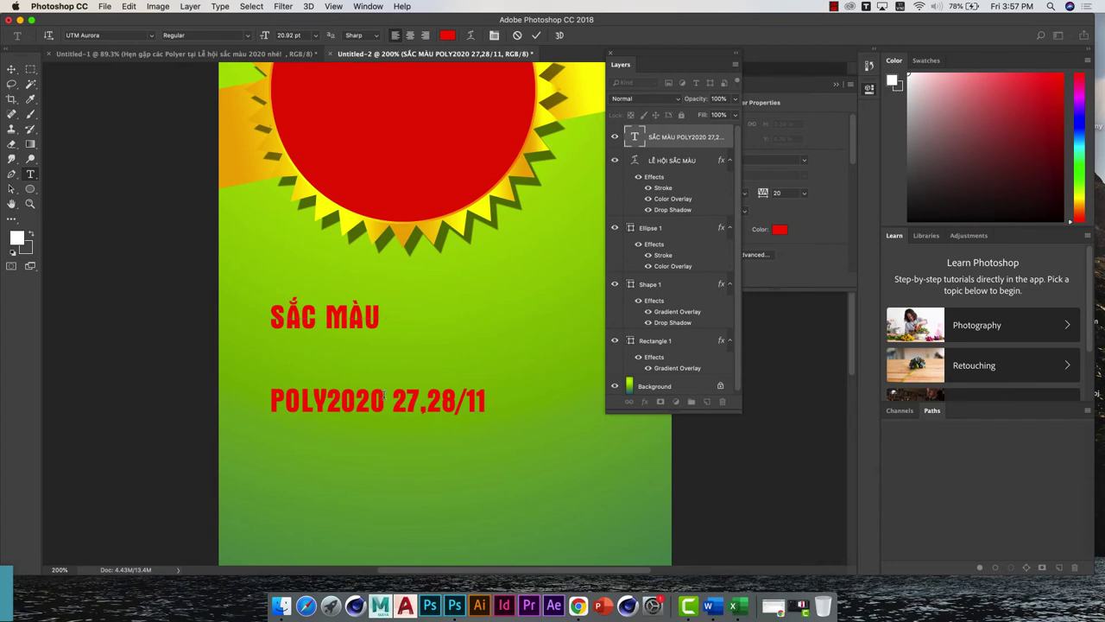
{"action": "key", "text": "Return"}
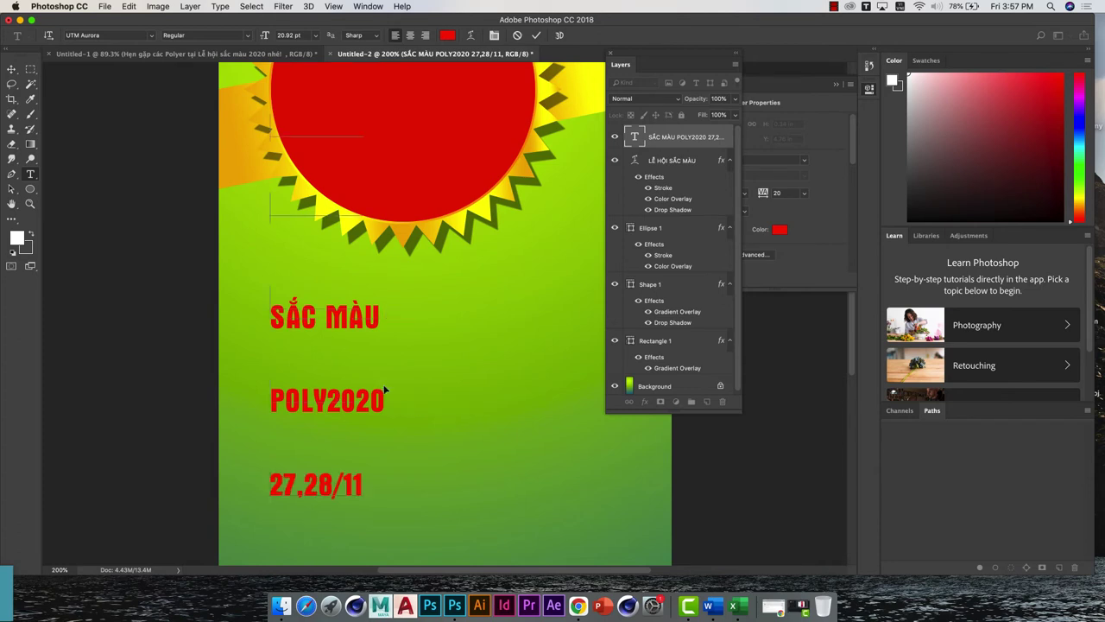
{"action": "key", "text": "ctrl+a"}
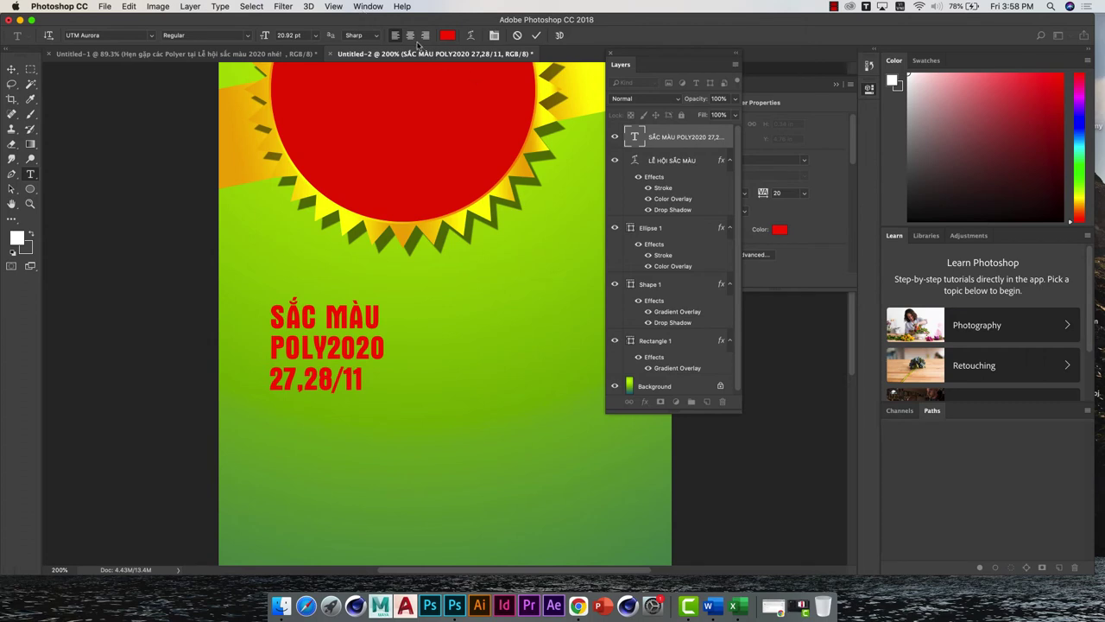
Centre-align the three lines and move the text block onto the centre of the red circle
{"action": "left_click", "coordinate": [410, 36]}
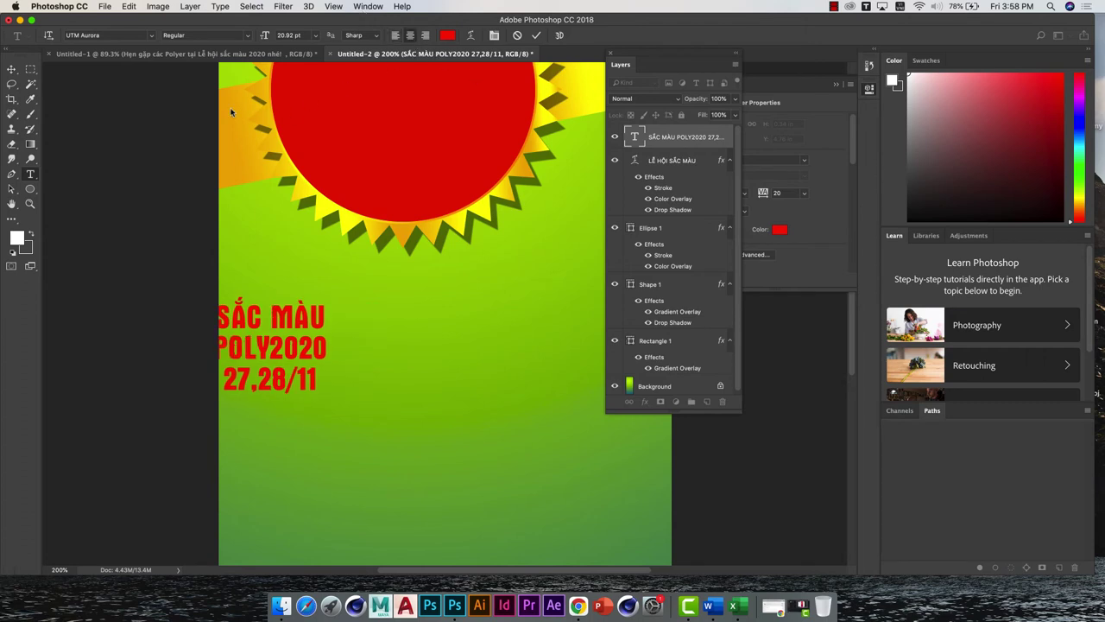
{"action": "left_click", "coordinate": [11, 69]}
{"action": "mouse_move", "coordinate": [246, 316]}
{"action": "left_mouse_down"}
{"action": "mouse_move", "coordinate": [366, 148]}
{"action": "mouse_move", "coordinate": [377, 292]}
{"action": "left_mouse_up"}
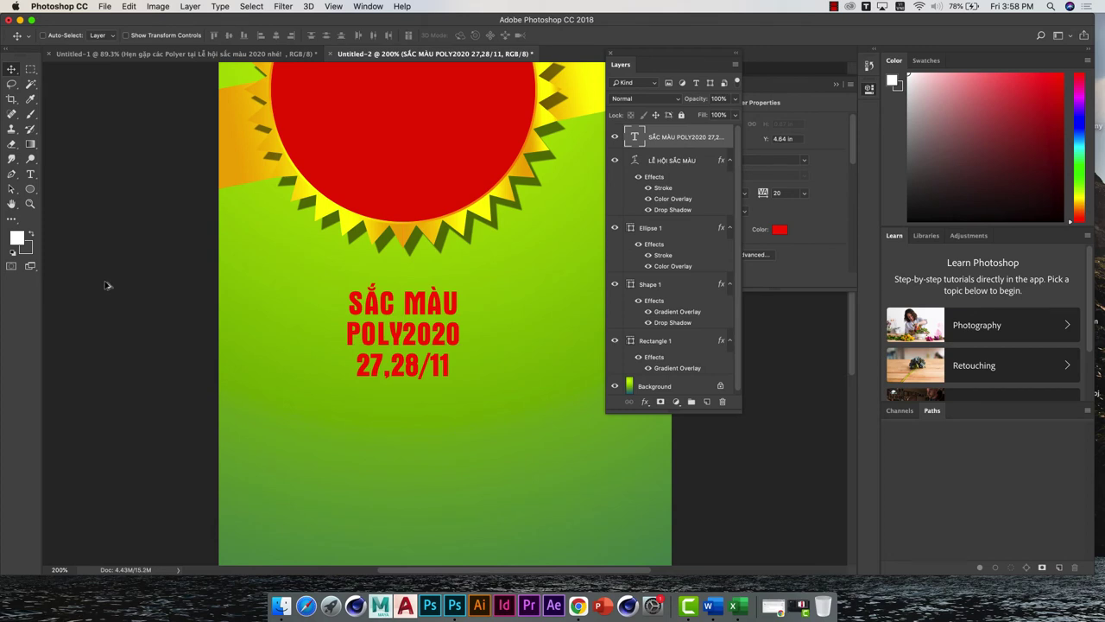
{"action": "left_click_drag", "start_coordinate": [411, 303], "coordinate": [418, 97]}
{"action": "scroll", "coordinate": [452, 340], "scroll_direction": "up", "scroll_amount": 5}
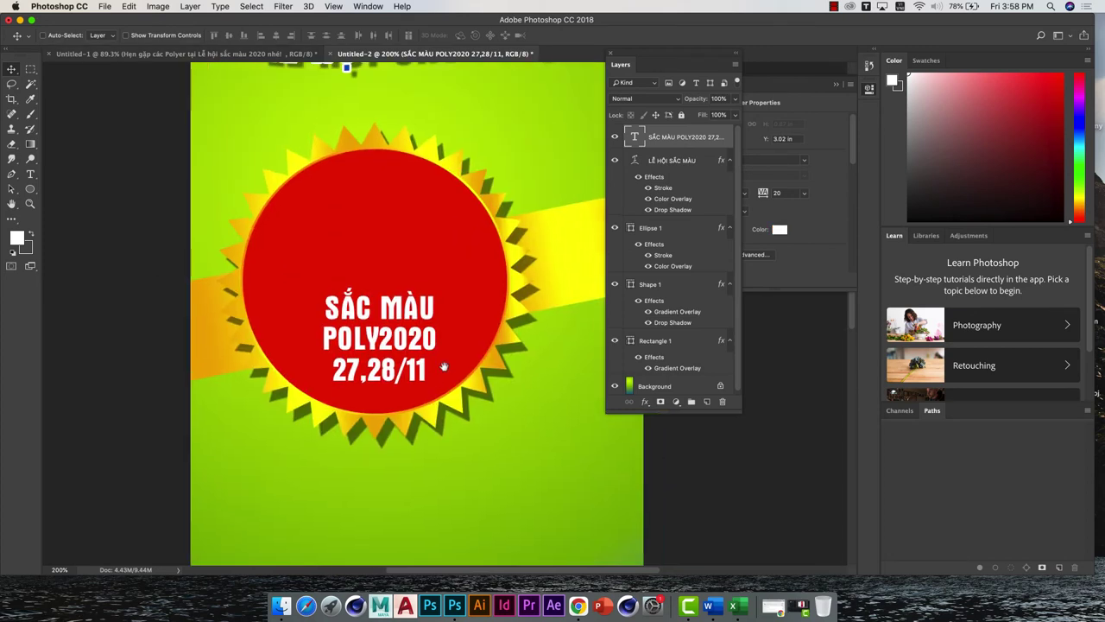
{"action": "left_click_drag", "start_coordinate": [442, 366], "coordinate": [432, 302]}
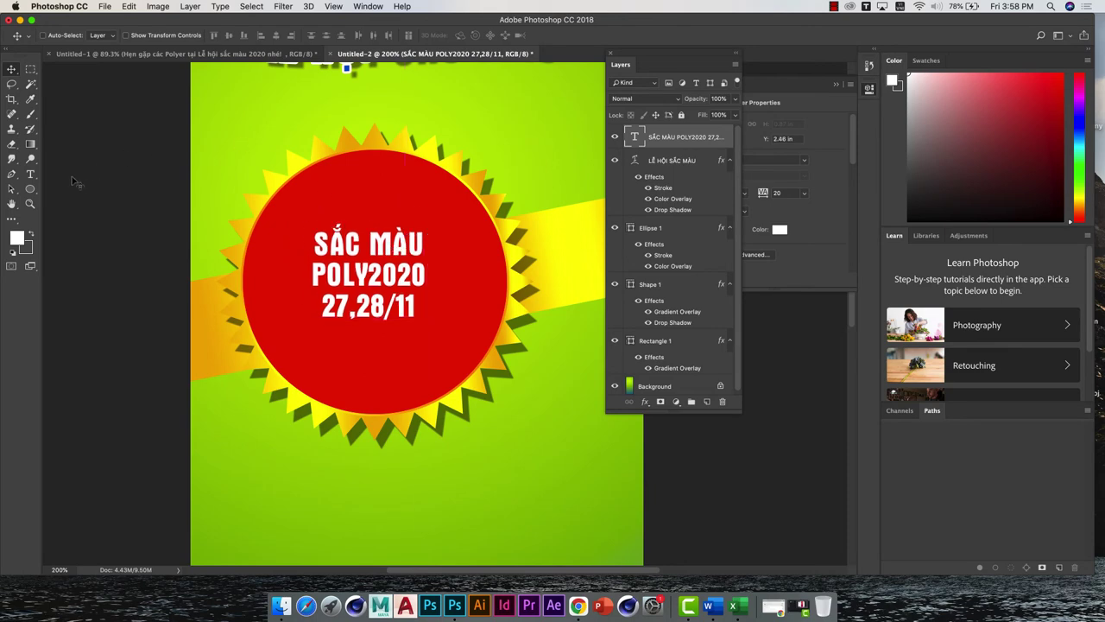
{"action": "left_click", "coordinate": [30, 173]}
Set the badge text in UTM Loko and nudge it up within the circle
{"action": "left_click", "coordinate": [151, 36]}
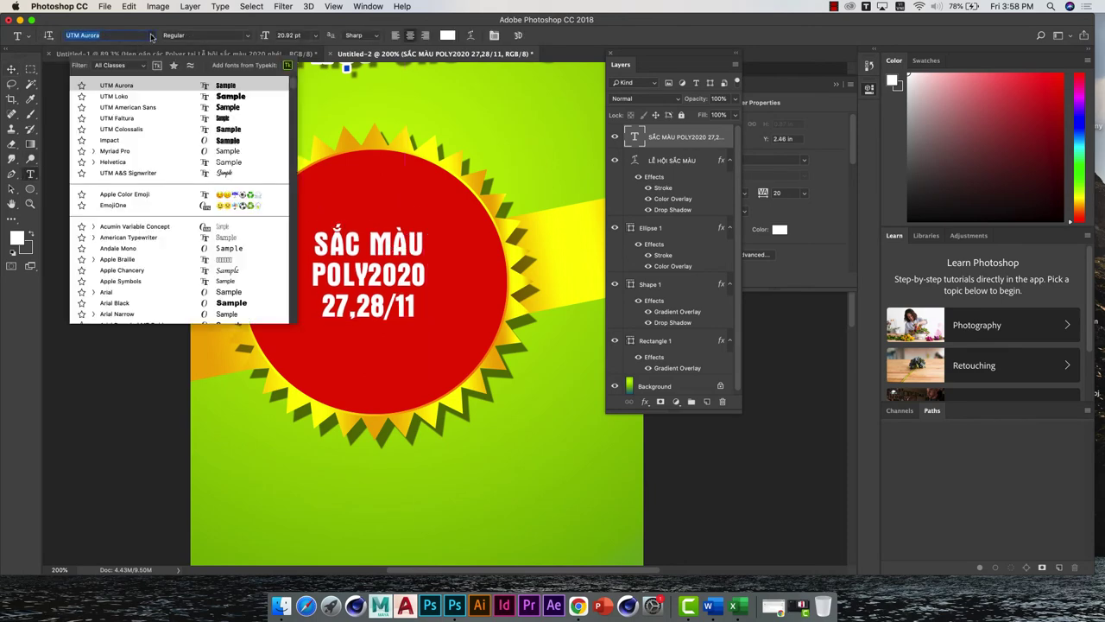
{"action": "left_click", "coordinate": [206, 130]}
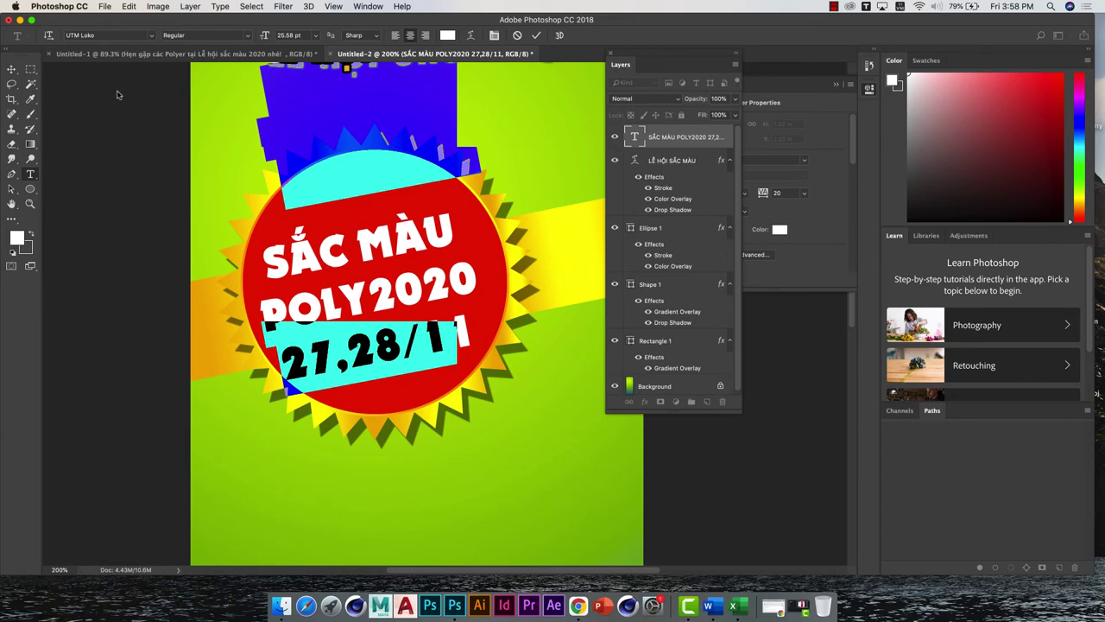
{"action": "left_click", "coordinate": [13, 70]}
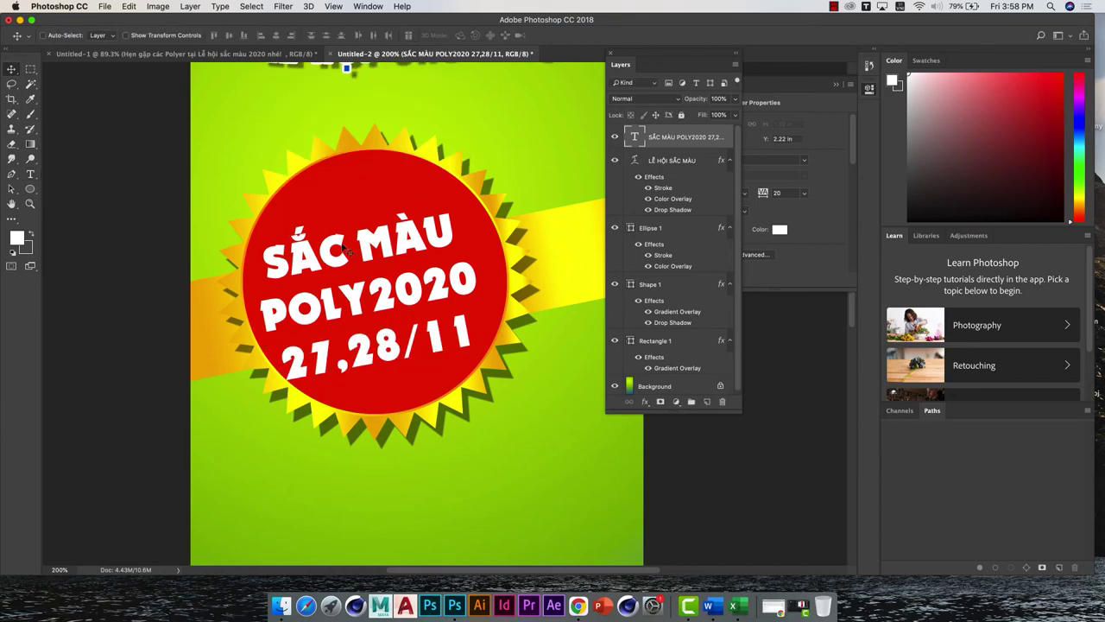
{"action": "left_click_drag", "start_coordinate": [340, 232], "coordinate": [348, 224]}
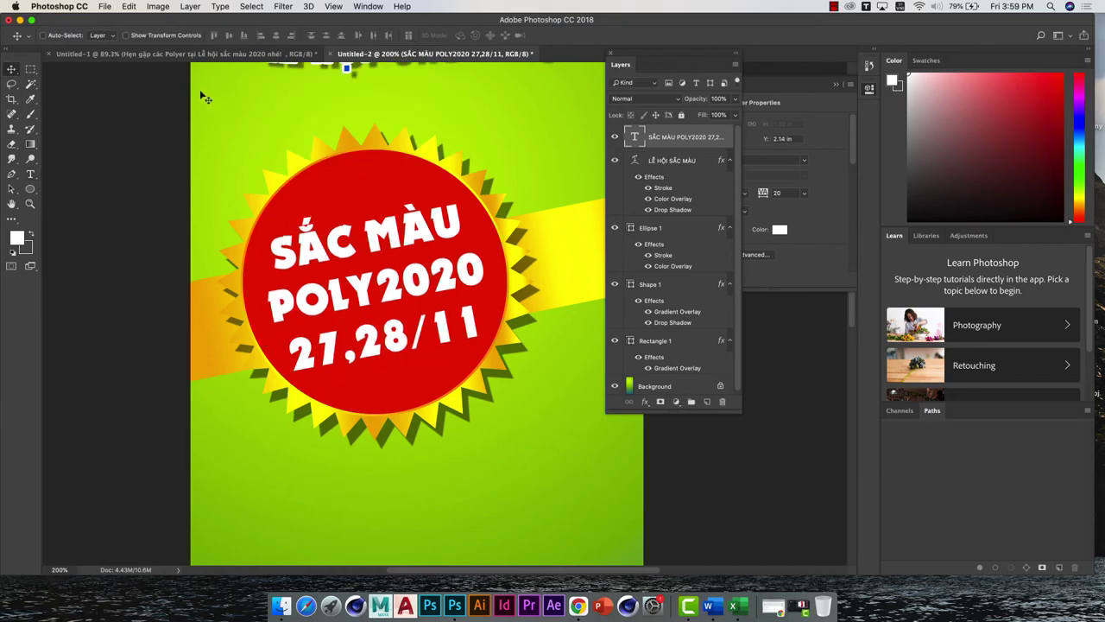
Compare with the reference poster and discard an accidental empty text box
{"action": "left_click", "coordinate": [162, 56]}
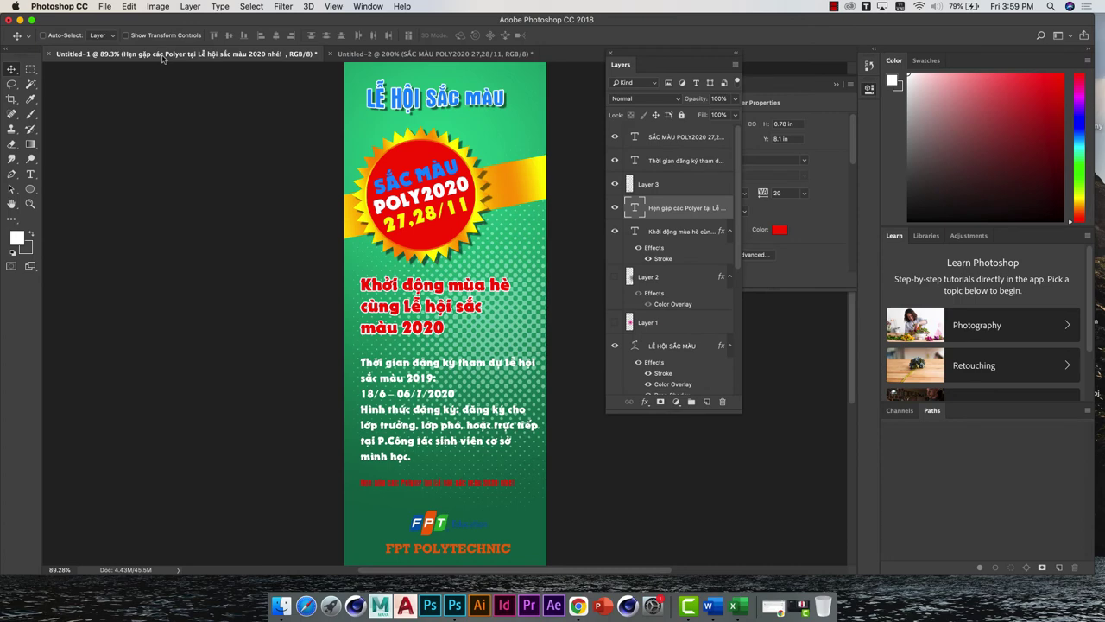
{"action": "left_click", "coordinate": [350, 55]}
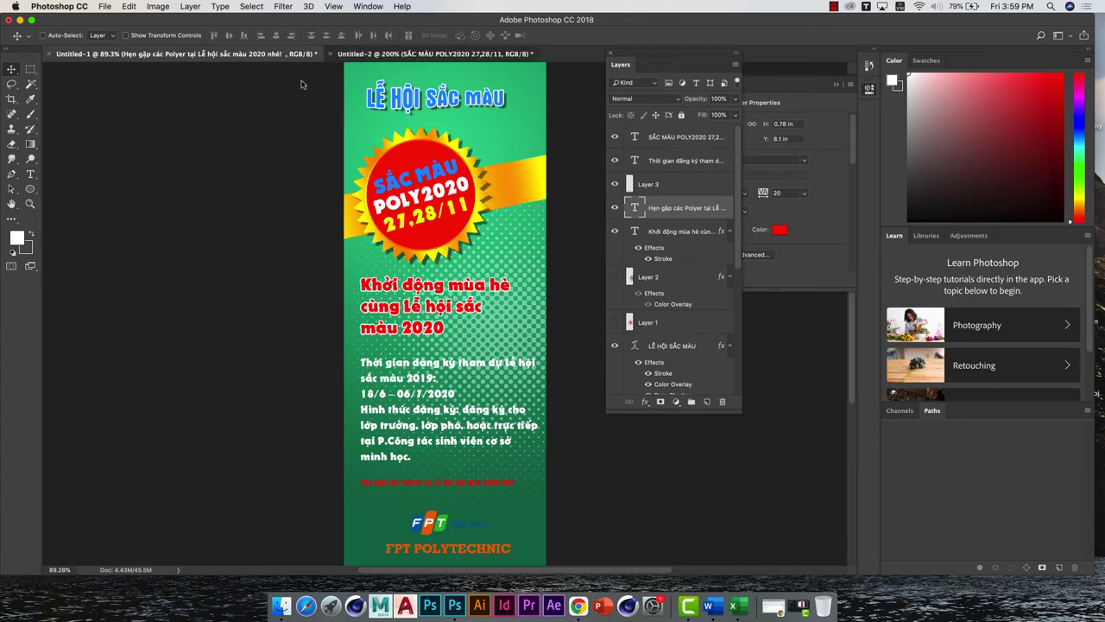
{"action": "left_click", "coordinate": [31, 173]}
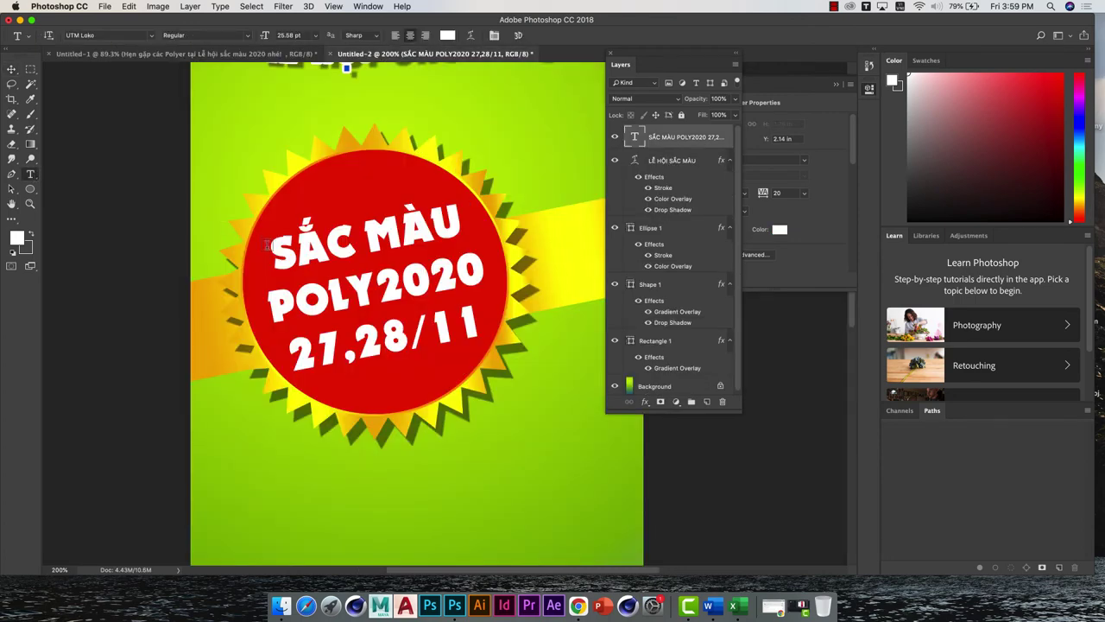
{"action": "left_click_drag", "start_coordinate": [271, 246], "coordinate": [319, 248]}
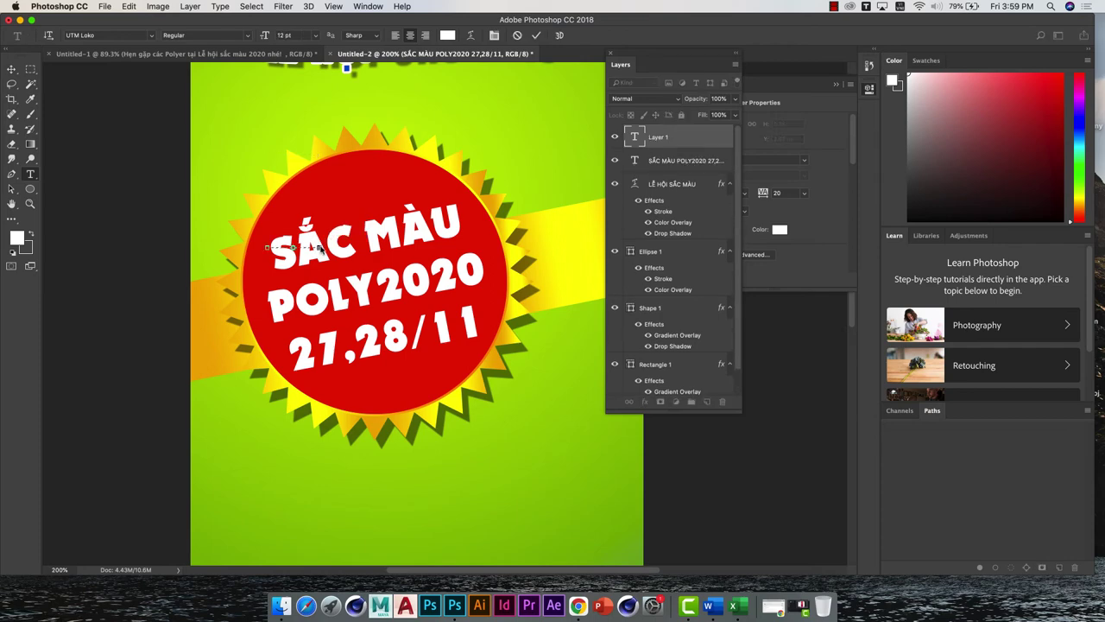
{"action": "key", "text": "Escape"}
{"action": "left_click", "coordinate": [623, 216]}
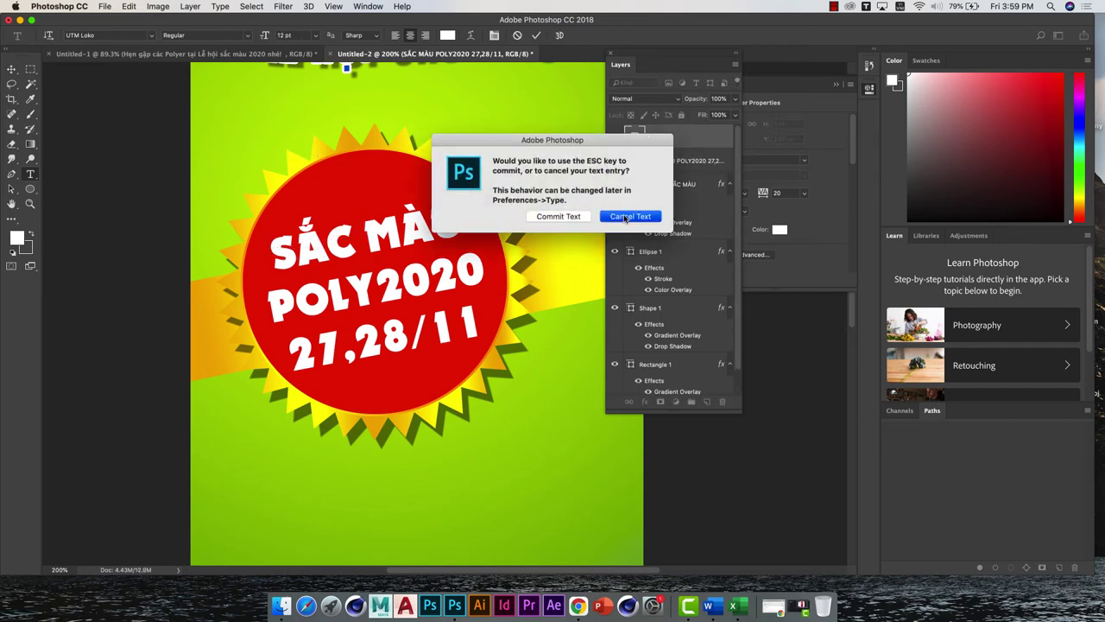
Colour the SẮC MÀU line bright blue #0e9efa
{"action": "left_click", "coordinate": [421, 226]}
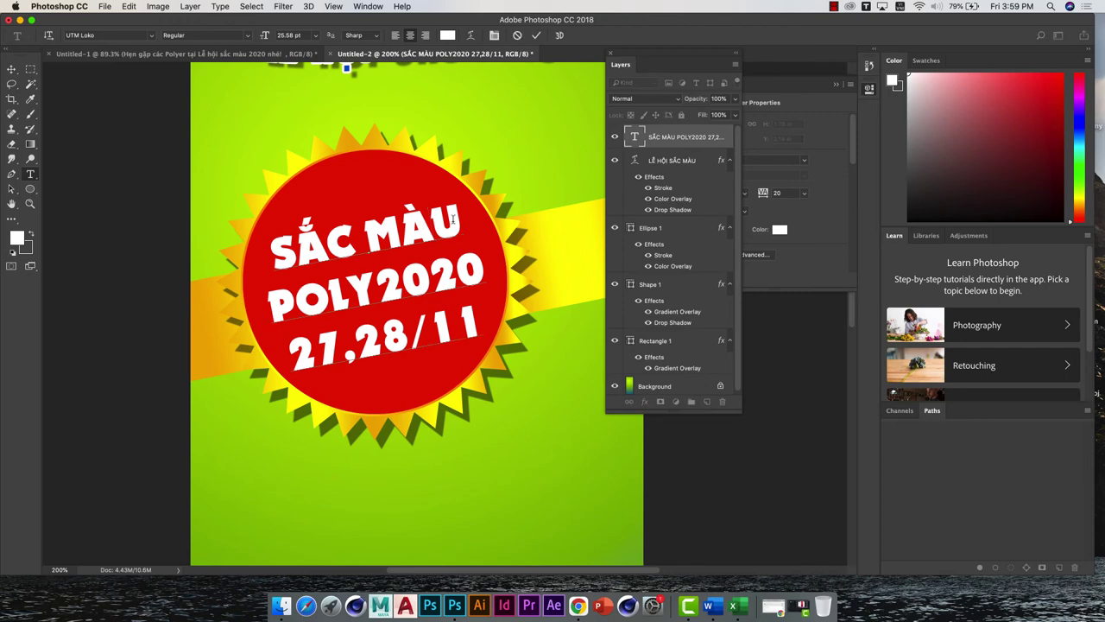
{"action": "double_click", "coordinate": [440, 223]}
{"action": "left_click_drag", "start_coordinate": [459, 220], "coordinate": [270, 246]}
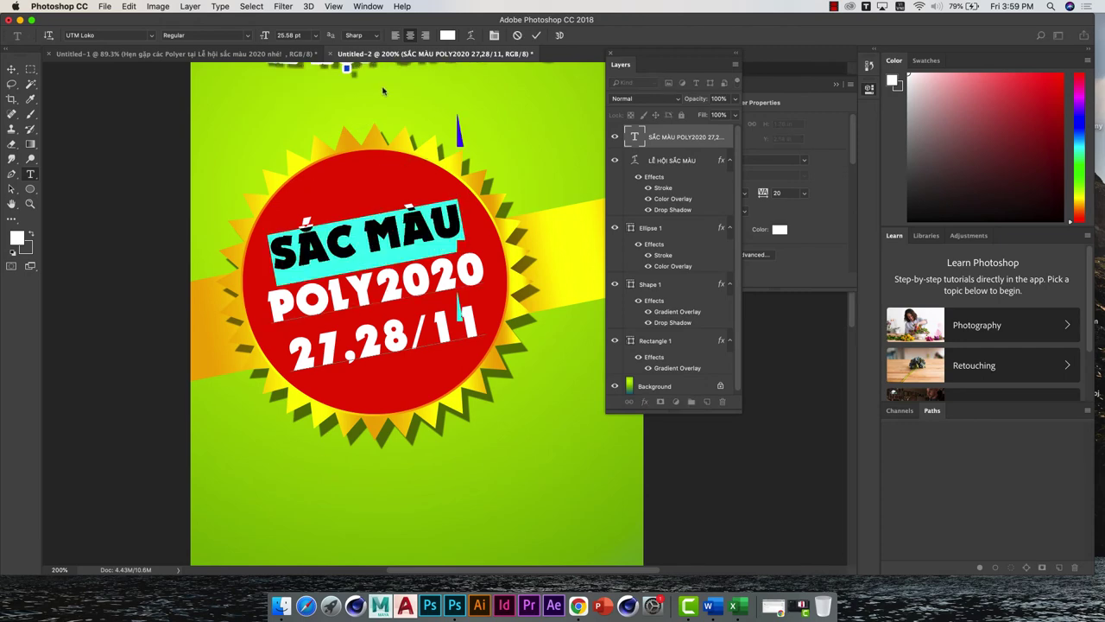
{"action": "left_click", "coordinate": [448, 35]}
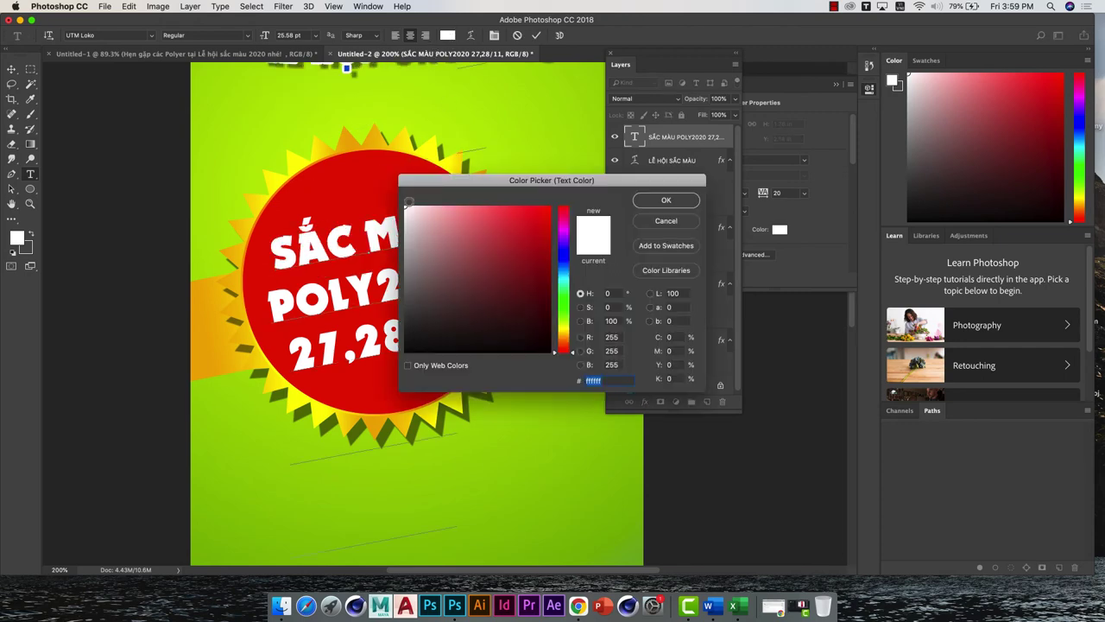
{"action": "left_click", "coordinate": [562, 270]}
{"action": "left_click_drag", "start_coordinate": [542, 243], "coordinate": [542, 209]}
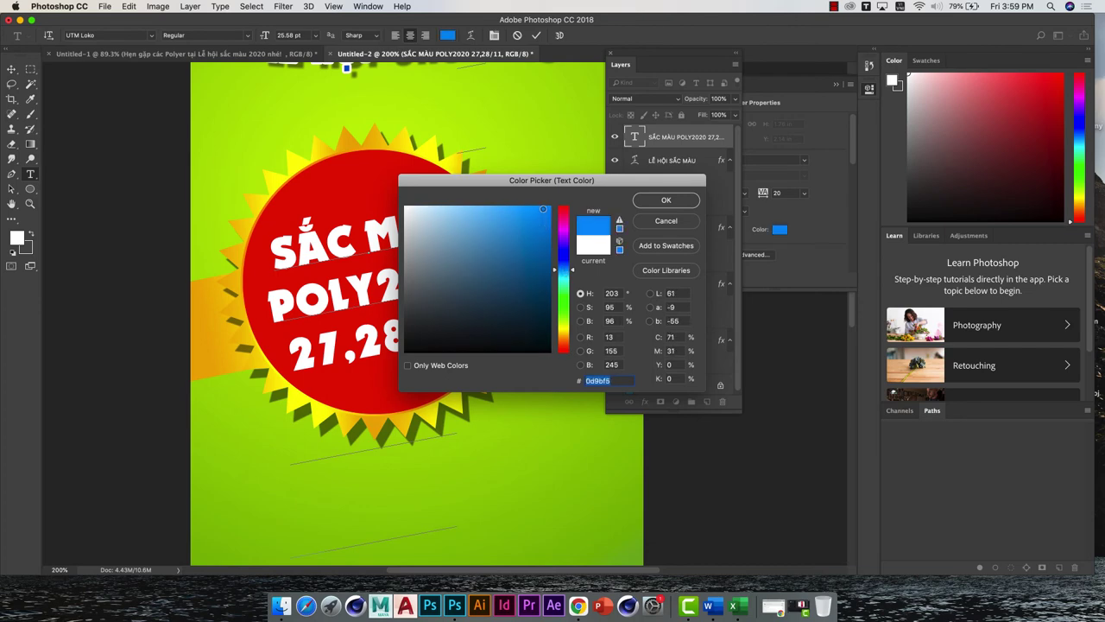
{"action": "left_click", "coordinate": [665, 200]}
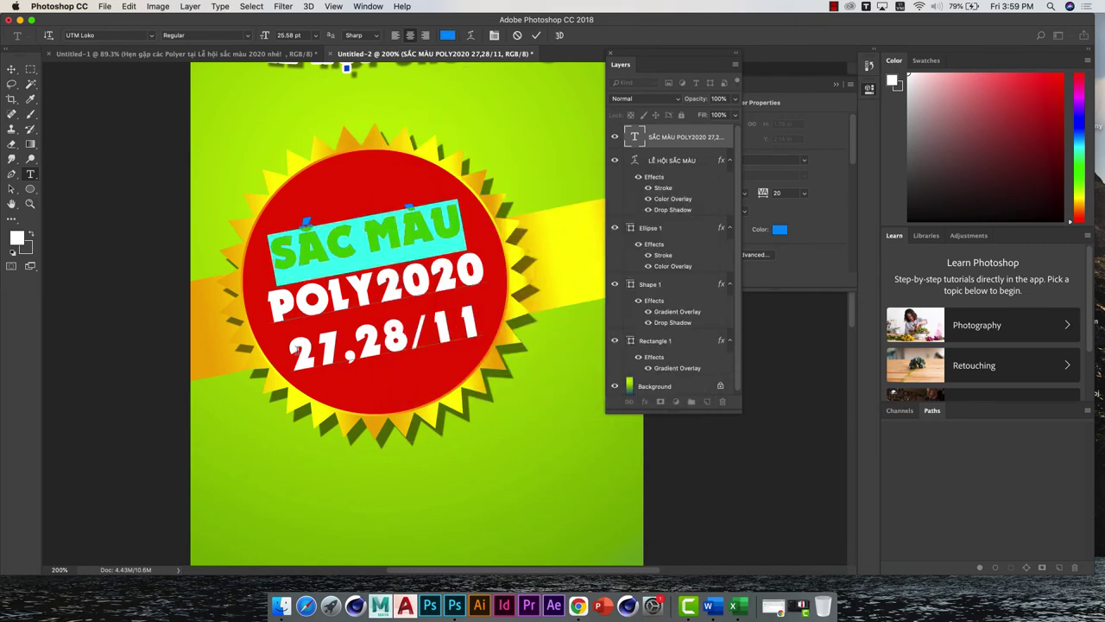
{"action": "left_click", "coordinate": [482, 316]}
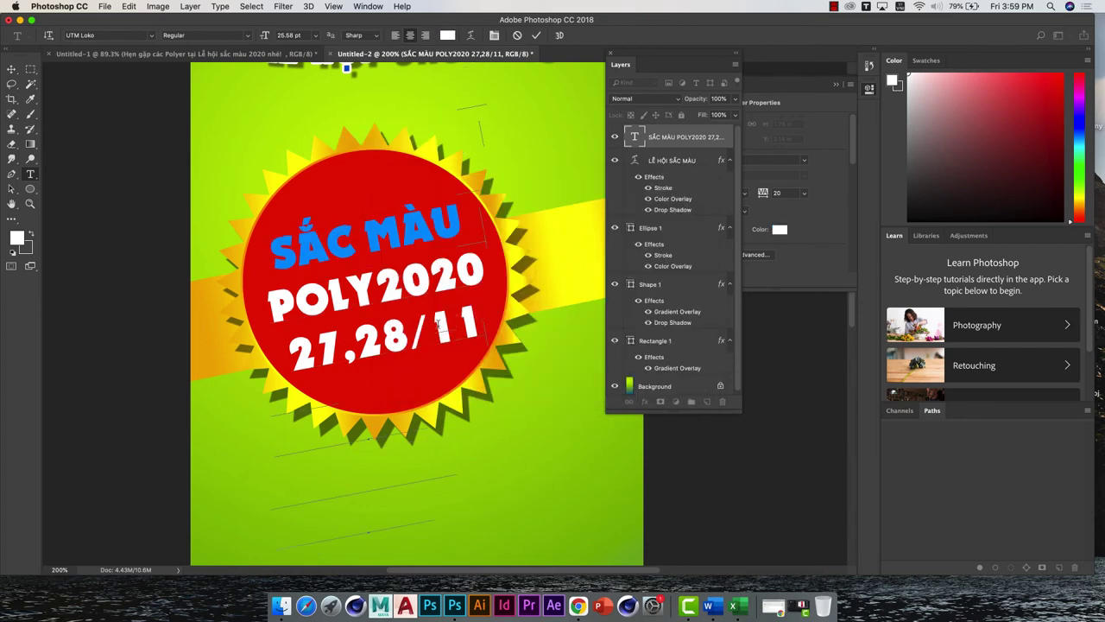
Colour the date 27,28/11 yellow and commit the text
{"action": "left_click", "coordinate": [344, 341]}
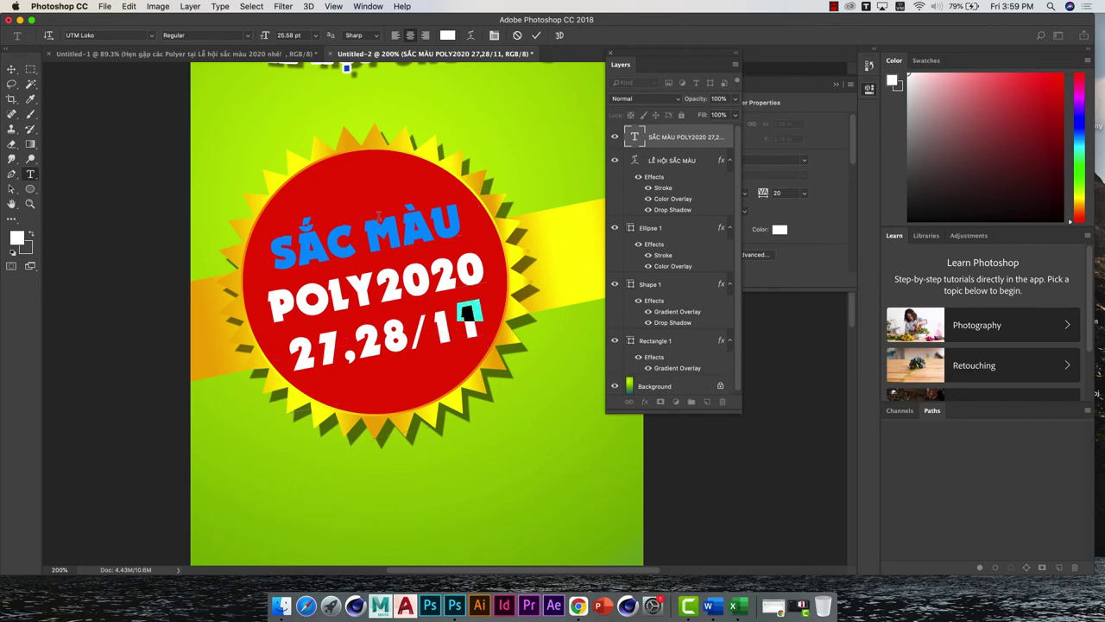
{"action": "left_click", "coordinate": [448, 35]}
{"action": "left_click", "coordinate": [538, 260]}
{"action": "left_click", "coordinate": [661, 200]}
{"action": "left_click", "coordinate": [12, 68]}
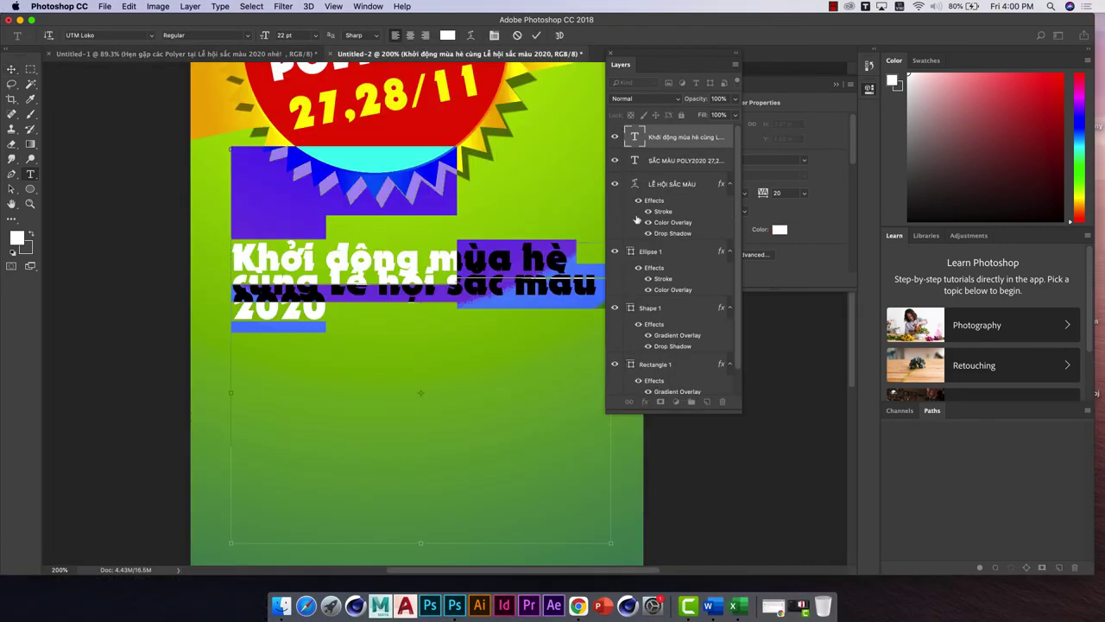
In the Character panel, change the headline's leading from 15 pt to (Auto)
{"action": "left_click", "coordinate": [370, 7]}
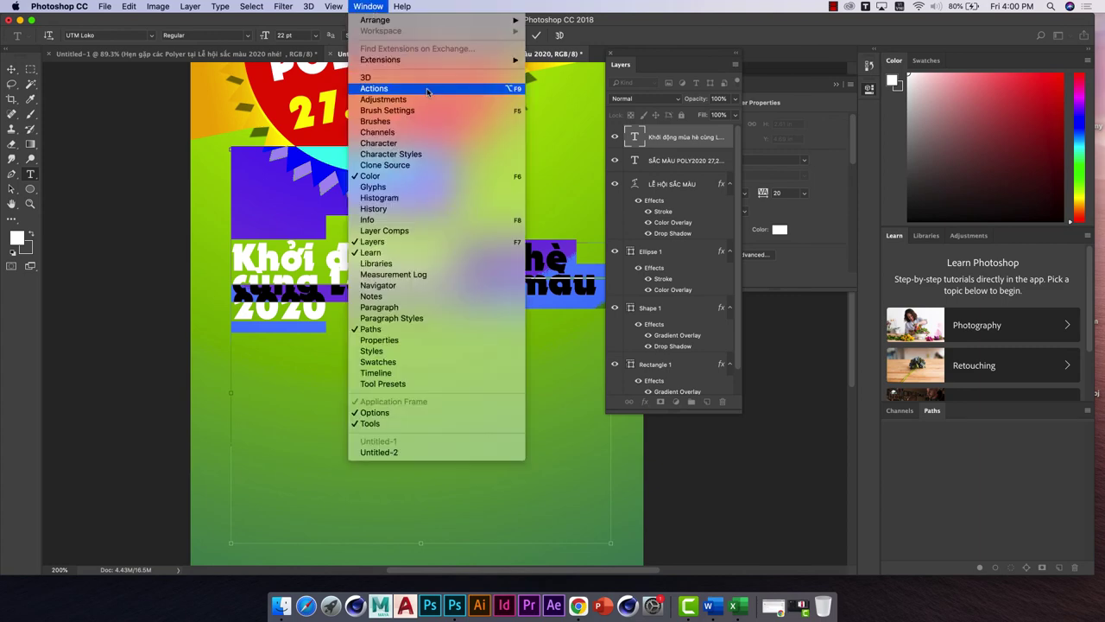
{"action": "left_click", "coordinate": [426, 144]}
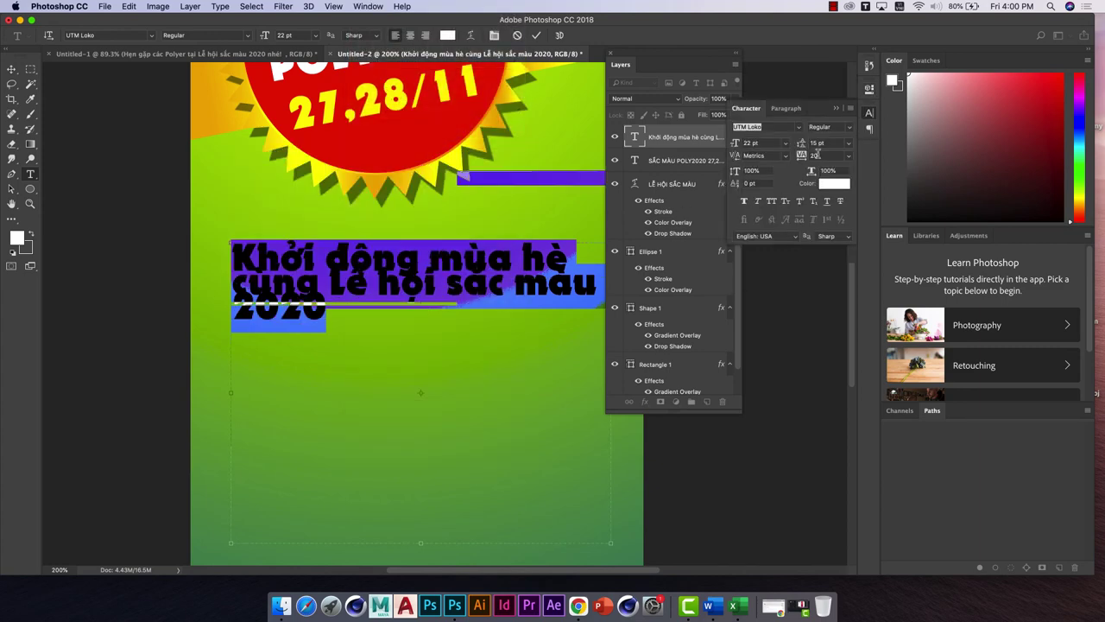
{"action": "left_click", "coordinate": [847, 147]}
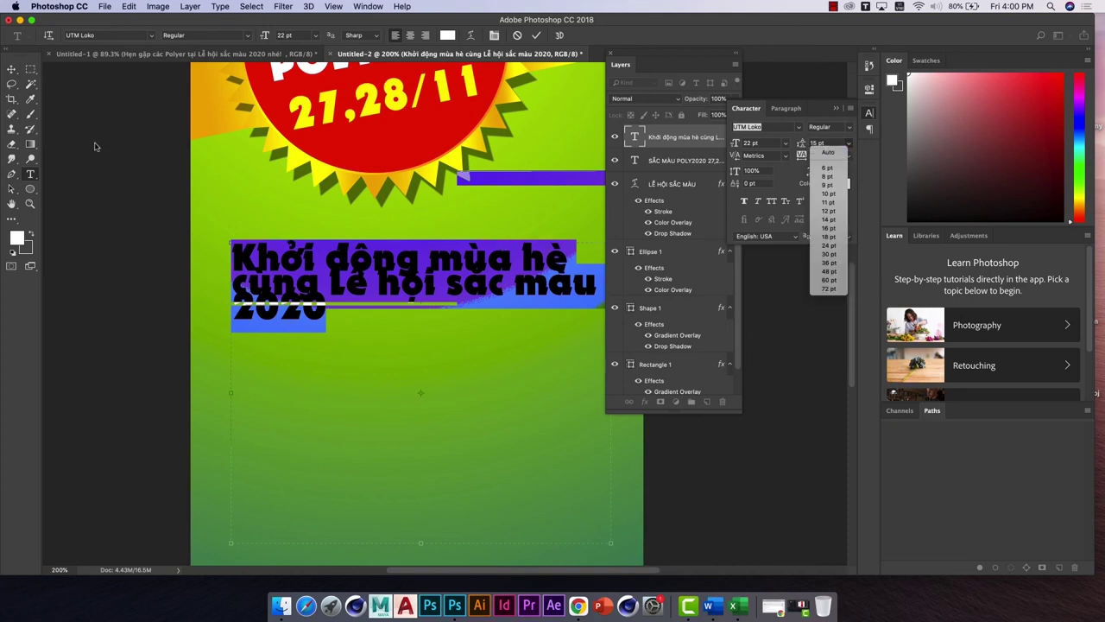
{"action": "left_click", "coordinate": [38, 108]}
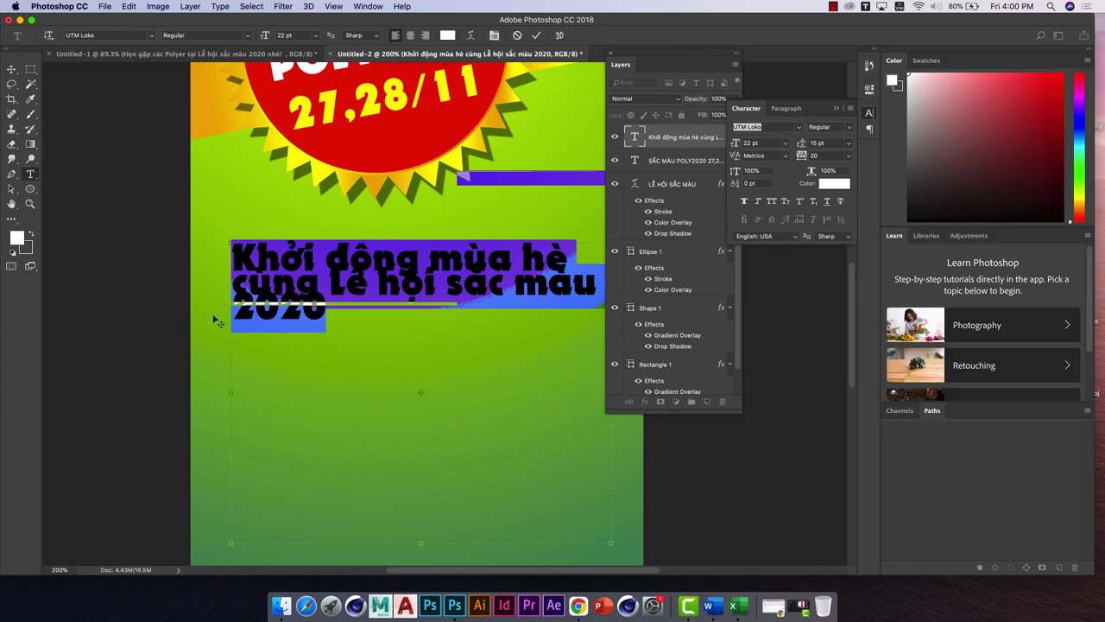
{"action": "left_click", "coordinate": [848, 147]}
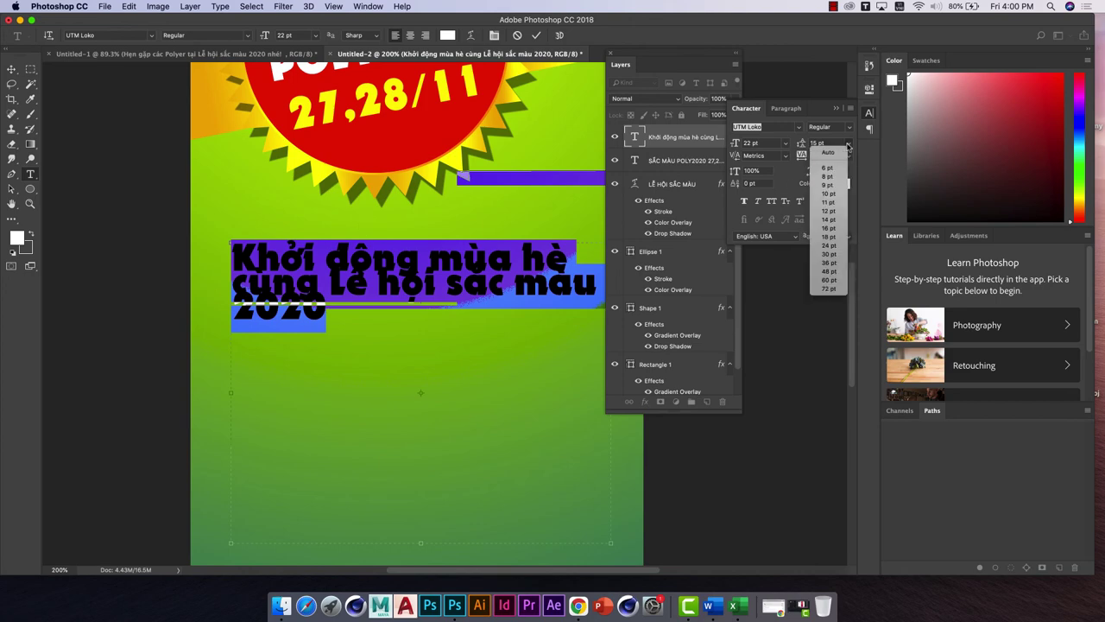
{"action": "left_click", "coordinate": [843, 155]}
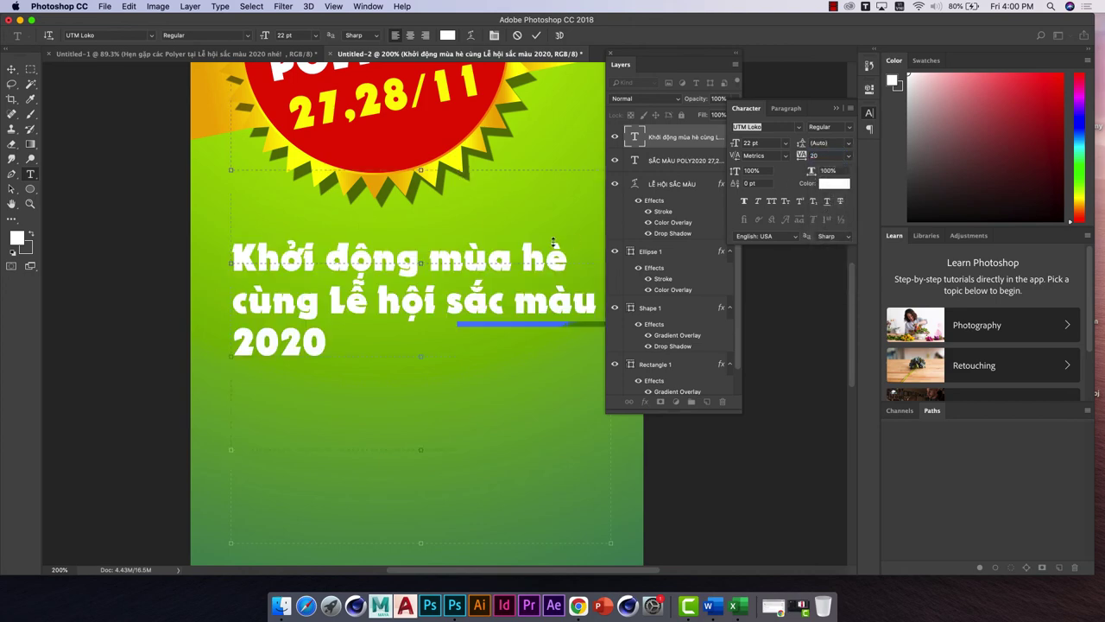
{"action": "left_click", "coordinate": [11, 69]}
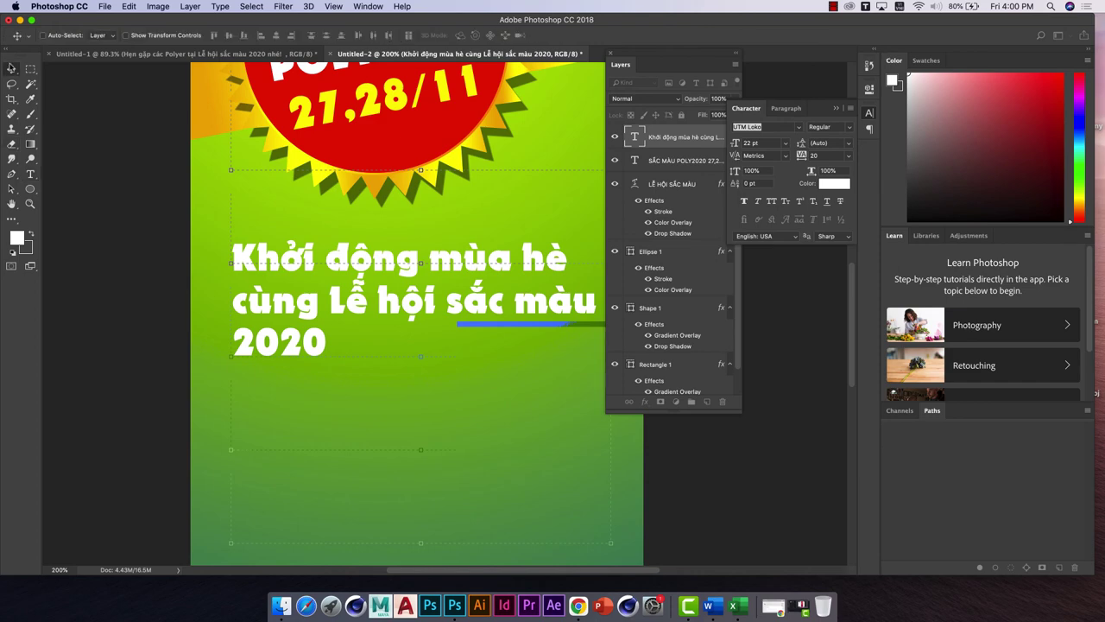
Add a white outside Stroke and enable Color Overlay on the headline
{"action": "left_click", "coordinate": [154, 55]}
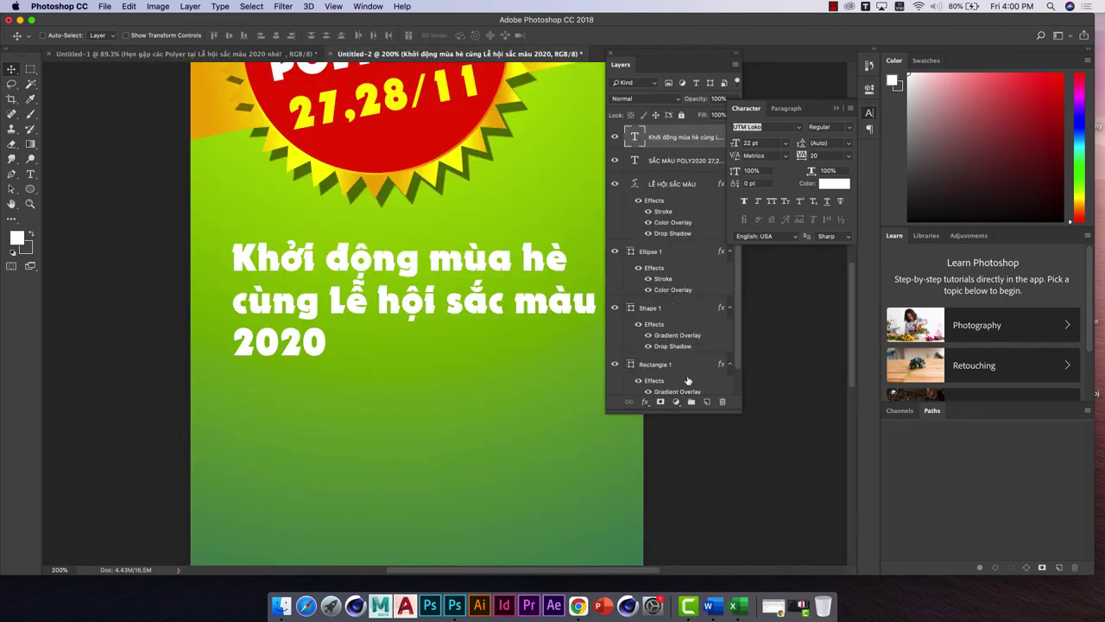
{"action": "left_click", "coordinate": [653, 404]}
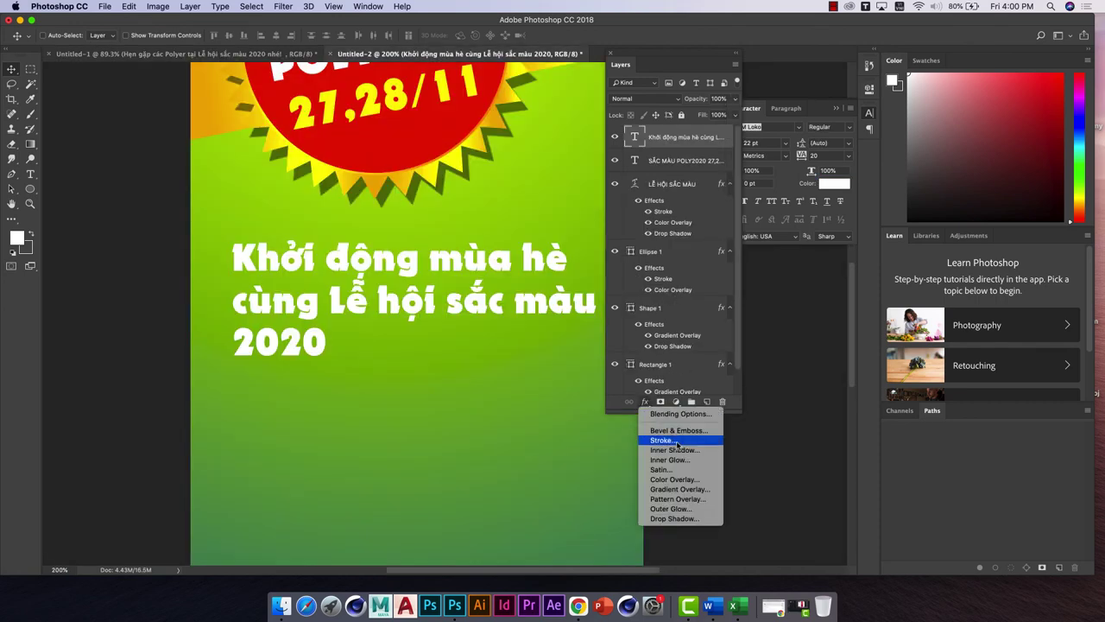
{"action": "left_click", "coordinate": [587, 245]}
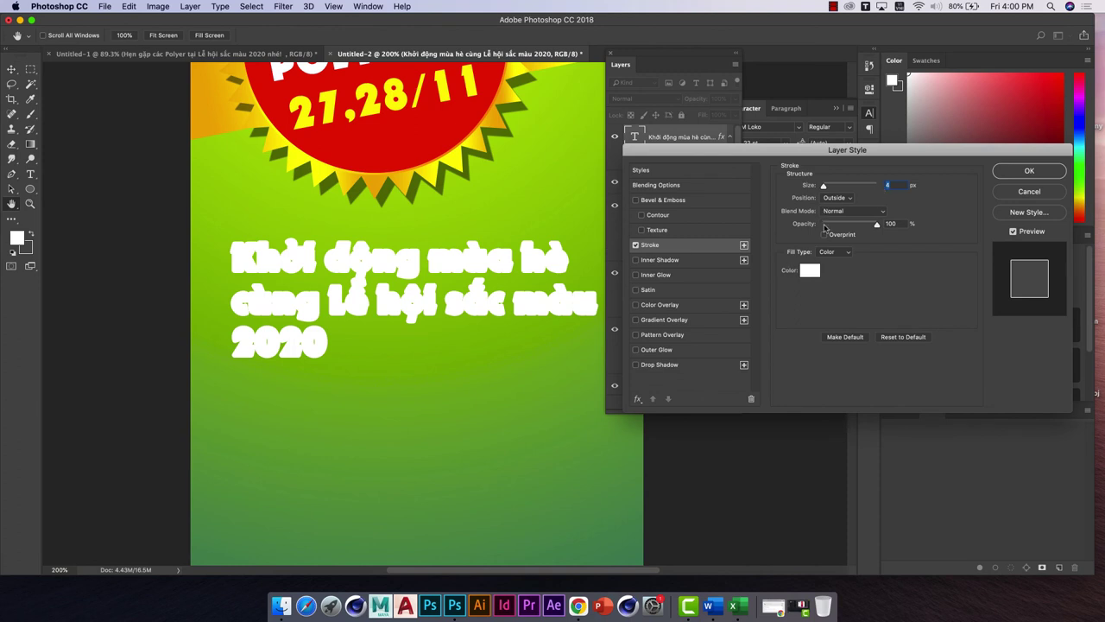
{"action": "left_click", "coordinate": [658, 305]}
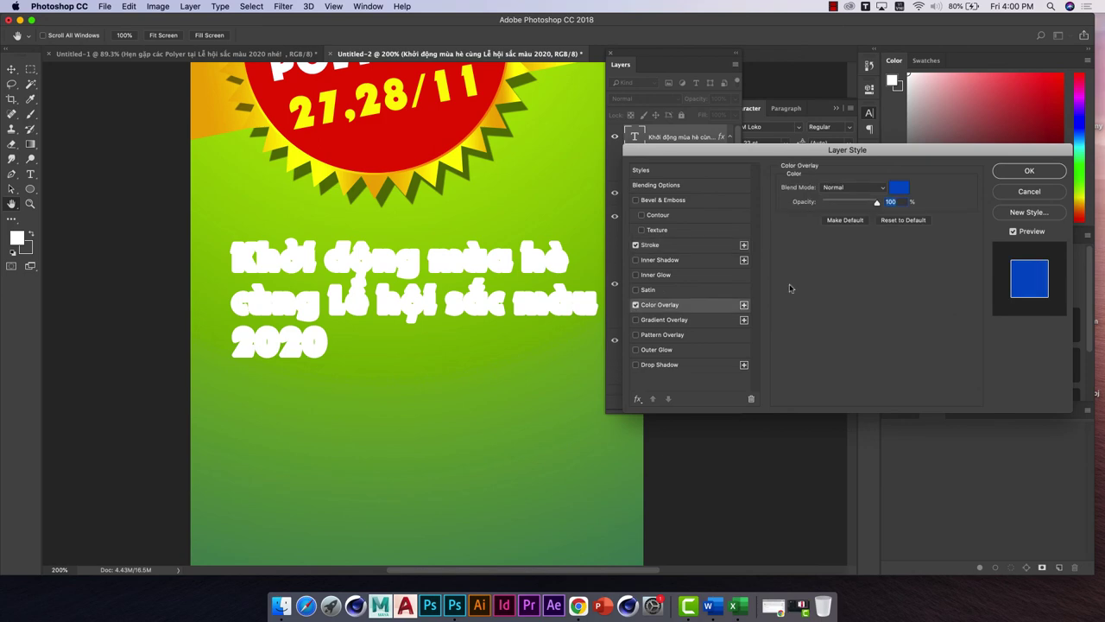
Set the overlay colour to red #e10404, apply the effects, and zoom out
{"action": "left_click", "coordinate": [899, 188]}
{"action": "left_click", "coordinate": [557, 209]}
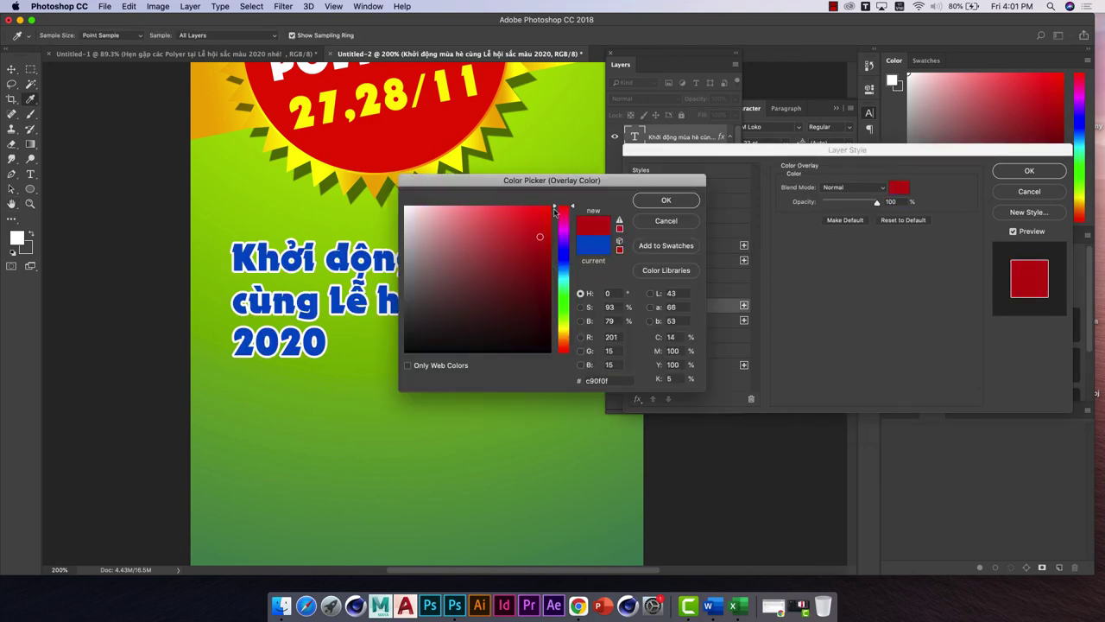
{"action": "left_click", "coordinate": [548, 222]}
{"action": "left_click", "coordinate": [668, 200]}
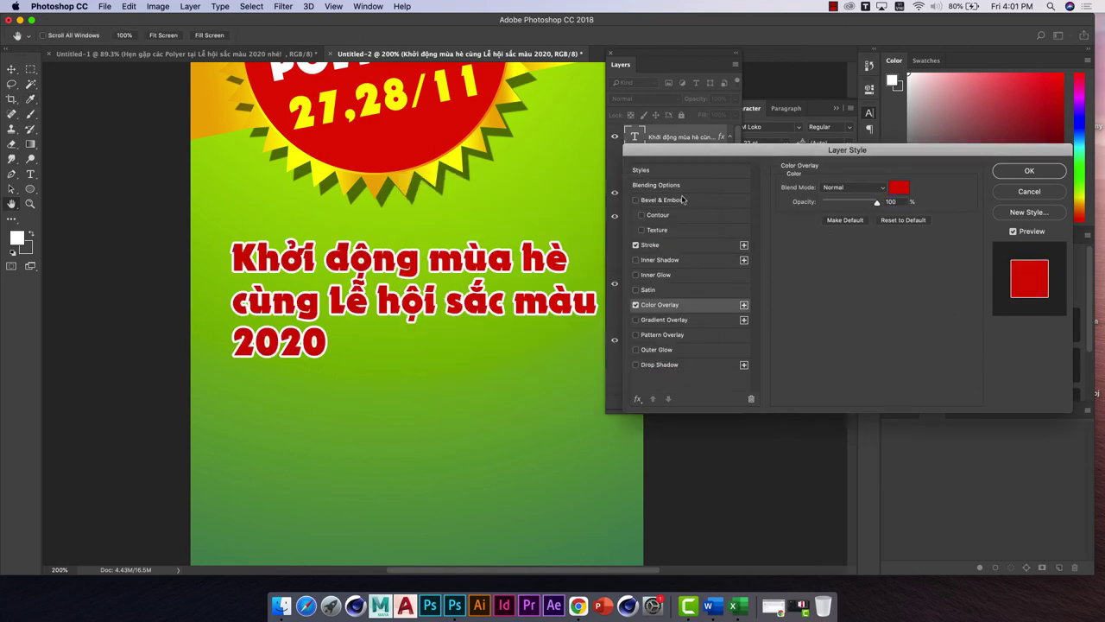
{"action": "left_click", "coordinate": [1029, 171]}
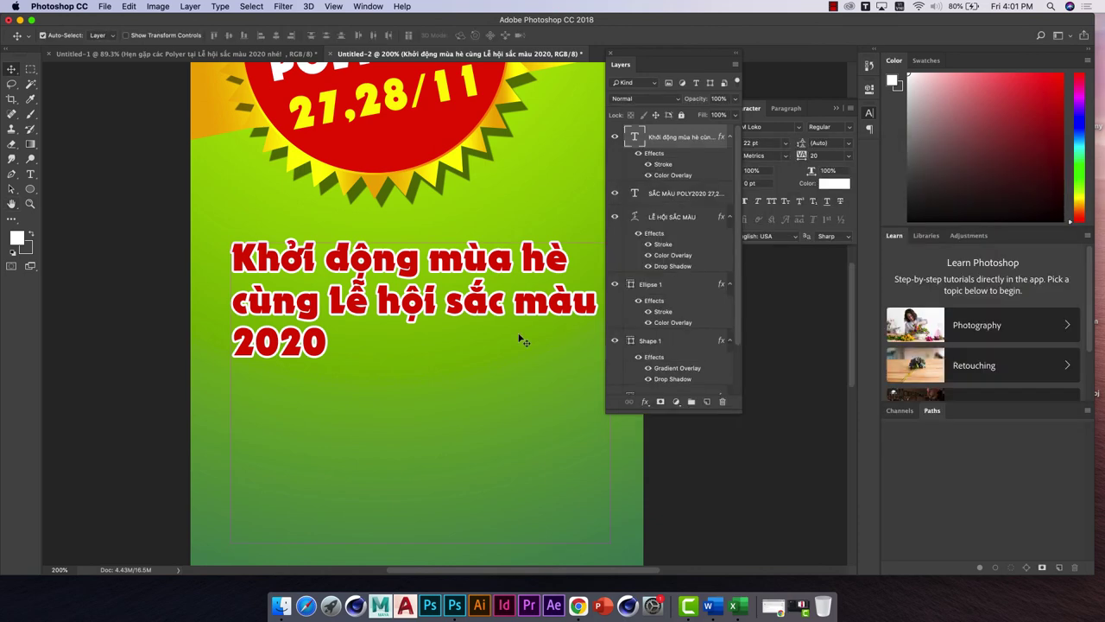
{"action": "key", "text": "super+0"}
{"action": "key", "text": "super+minus"}
{"action": "key", "text": "super+minus"}
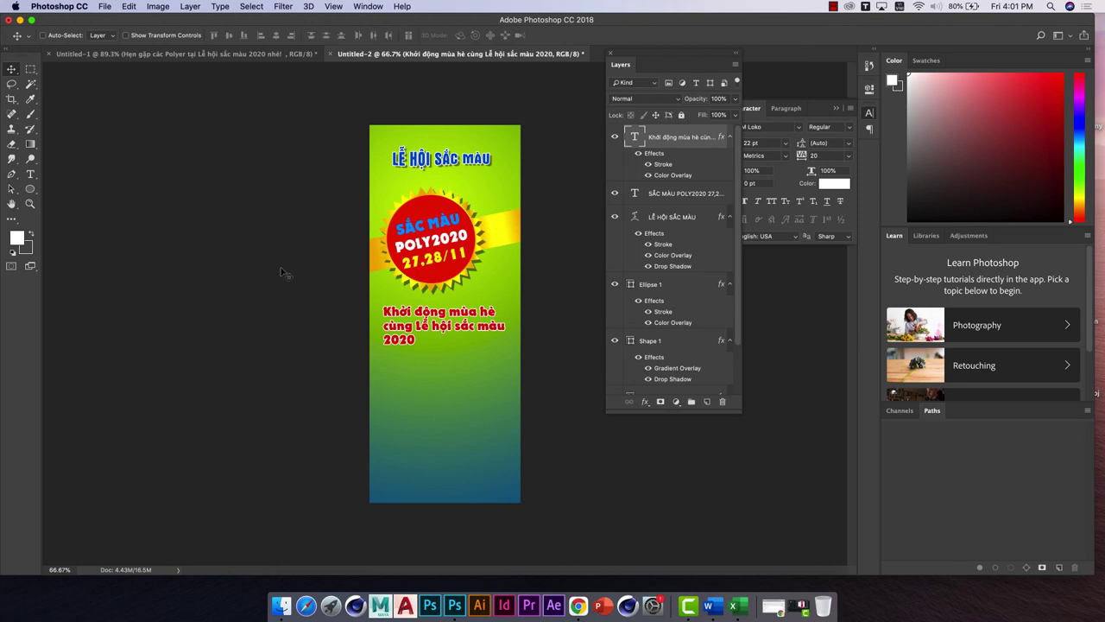
Open Poly.png and paste the FPT Polytechnic logo near the bottom of the poster
{"action": "left_click", "coordinate": [104, 7]}
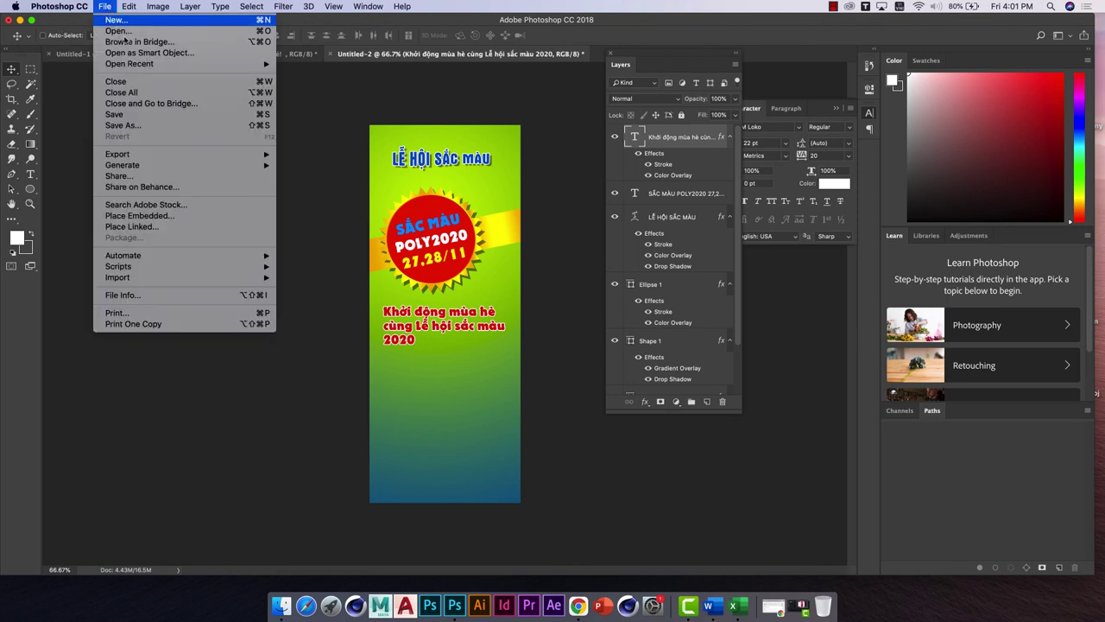
{"action": "left_click", "coordinate": [324, 146]}
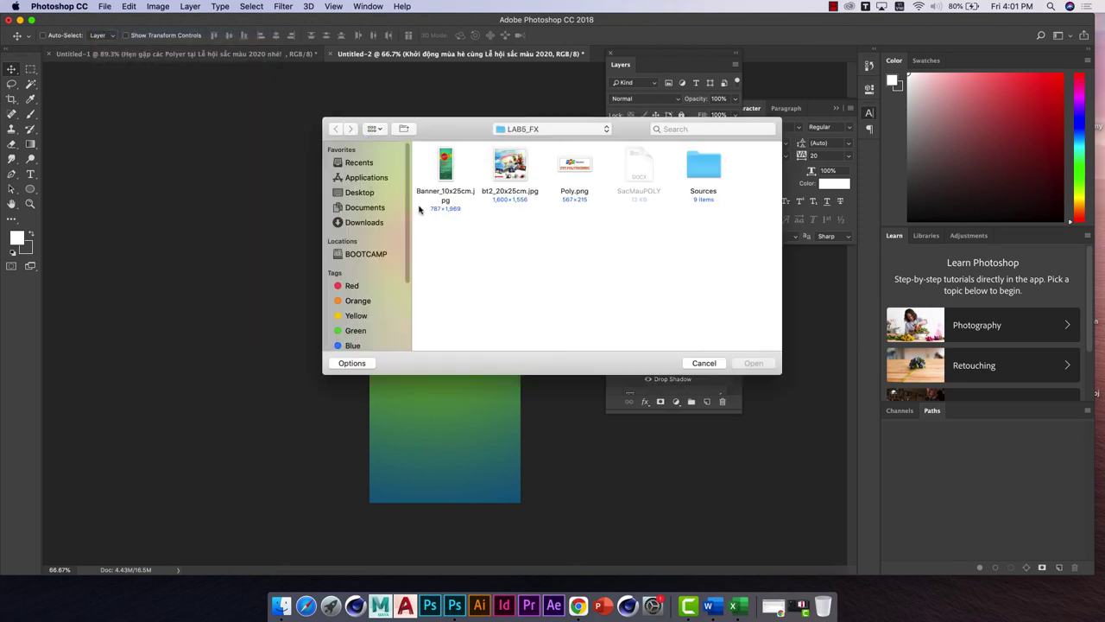
{"action": "left_click", "coordinate": [574, 168]}
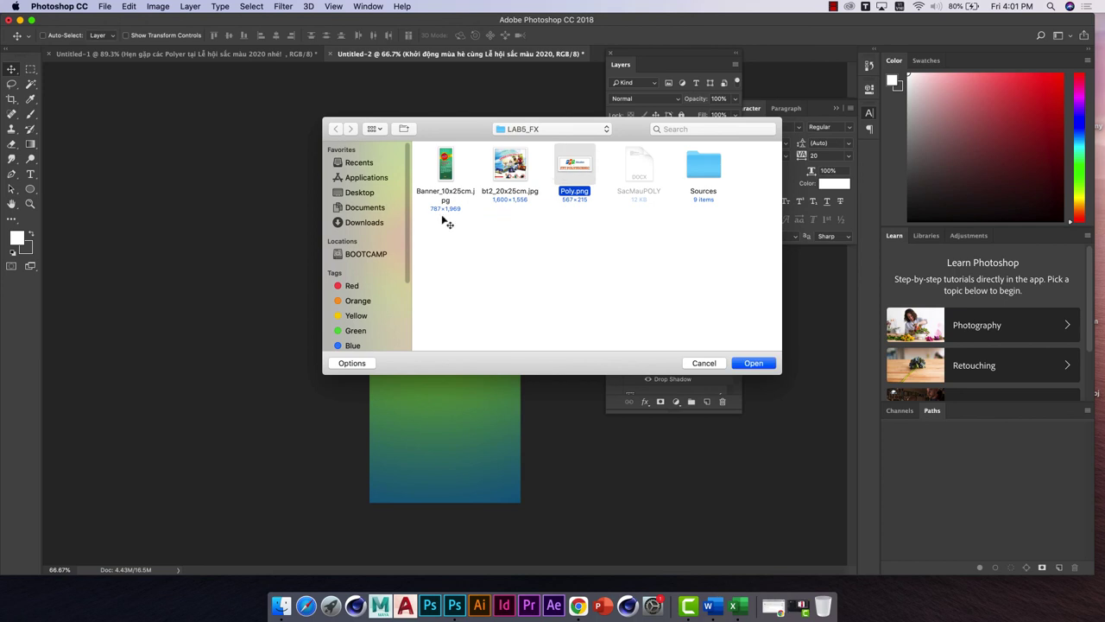
{"action": "left_click", "coordinate": [753, 362]}
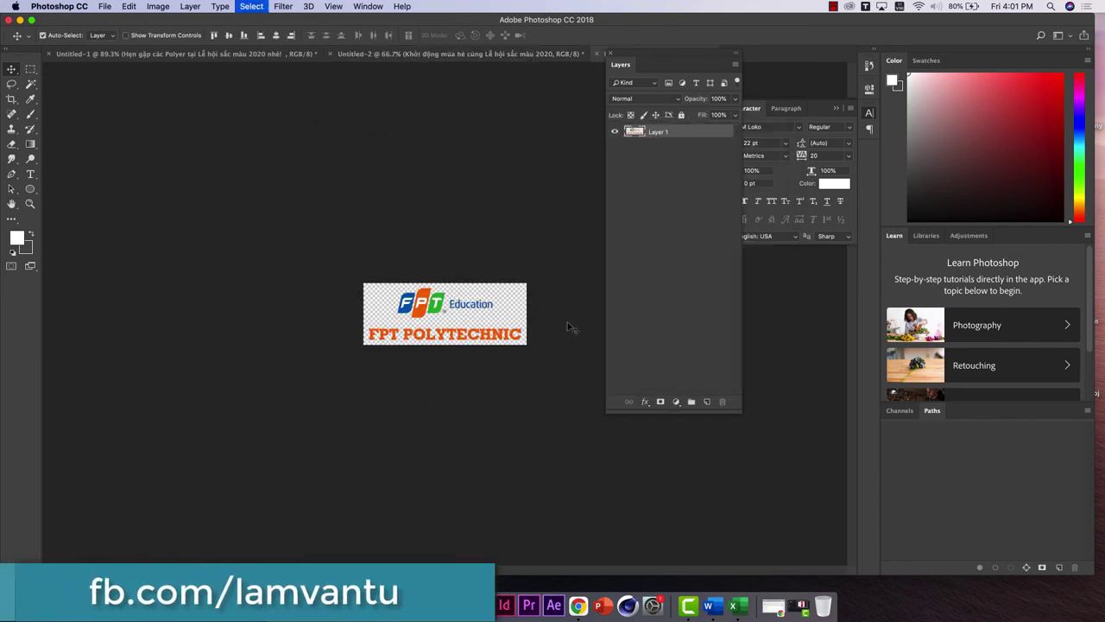
{"action": "key", "text": "super+w"}
{"action": "key", "text": "super+v"}
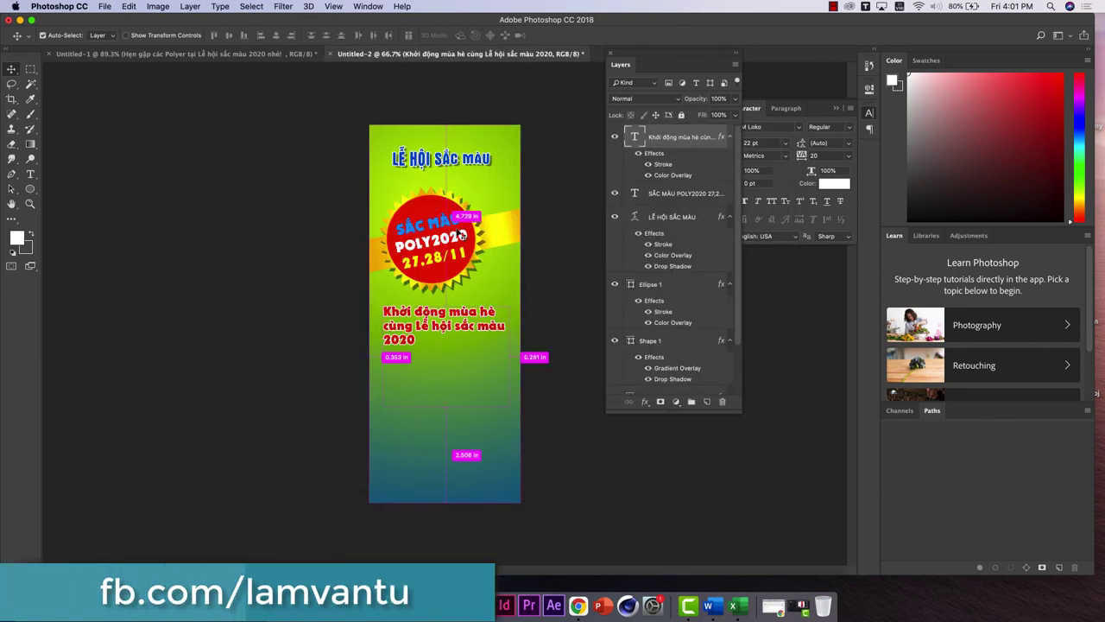
{"action": "left_click_drag", "start_coordinate": [439, 176], "coordinate": [449, 494]}
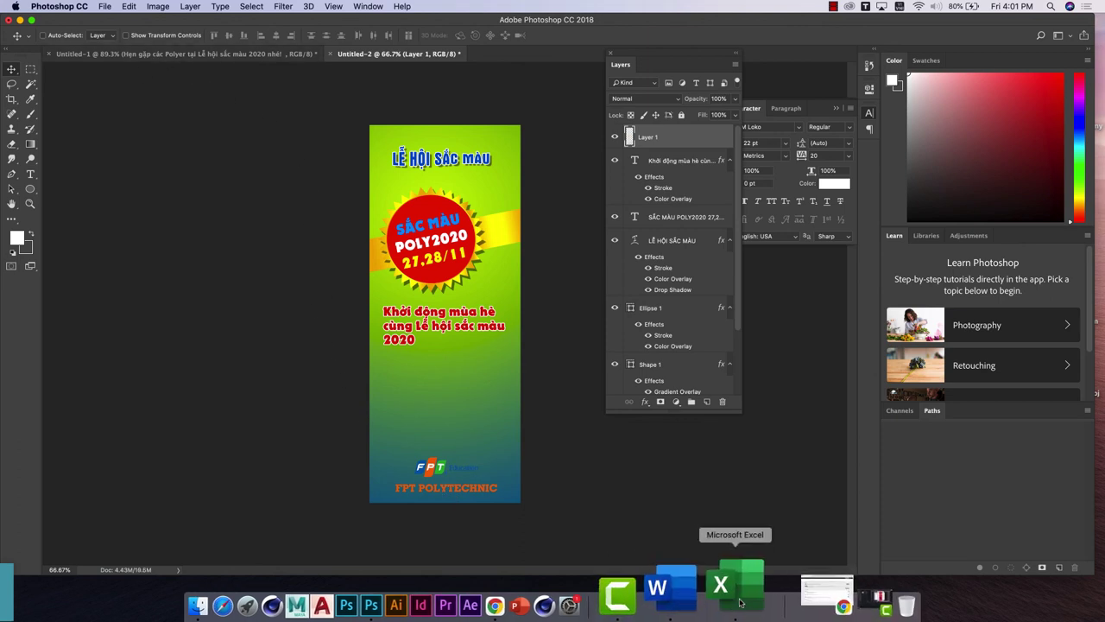
Copy the Word lines from 'Thời gian' through 'sở mình học.' and return to Photoshop for text entry
{"action": "left_click", "coordinate": [701, 587]}
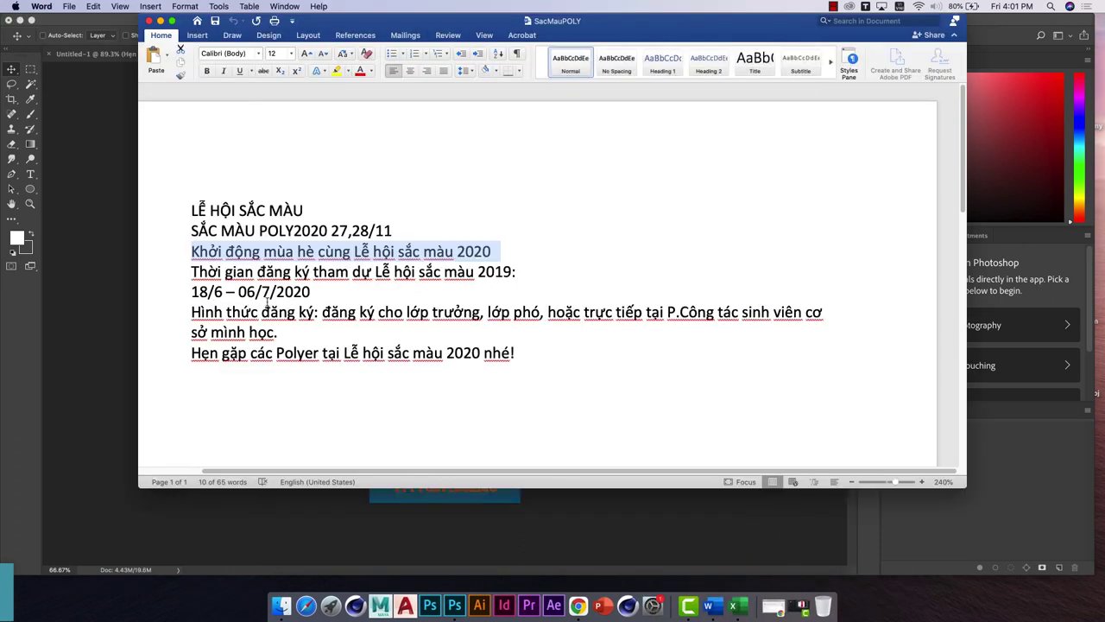
{"action": "left_click_drag", "start_coordinate": [191, 271], "coordinate": [305, 327]}
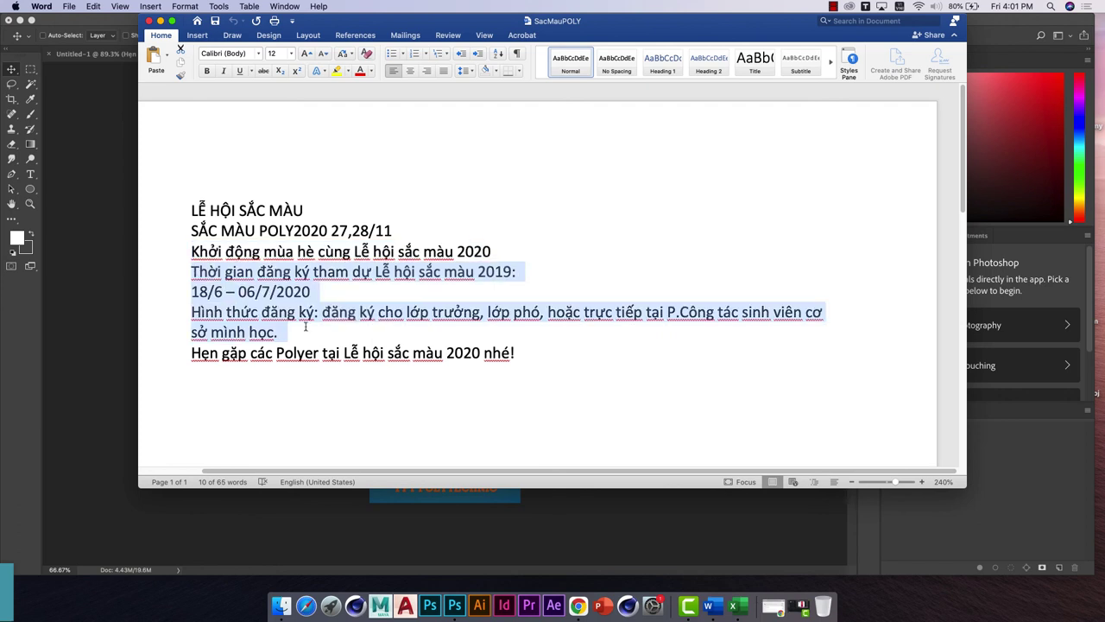
{"action": "left_click", "coordinate": [454, 596]}
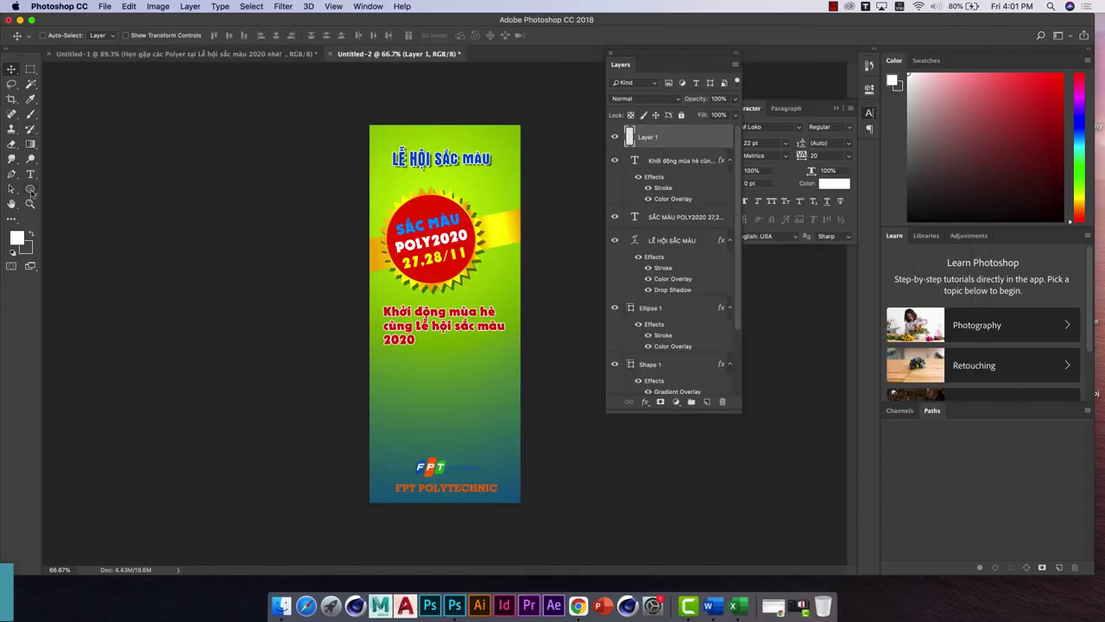
{"action": "left_click", "coordinate": [32, 175]}
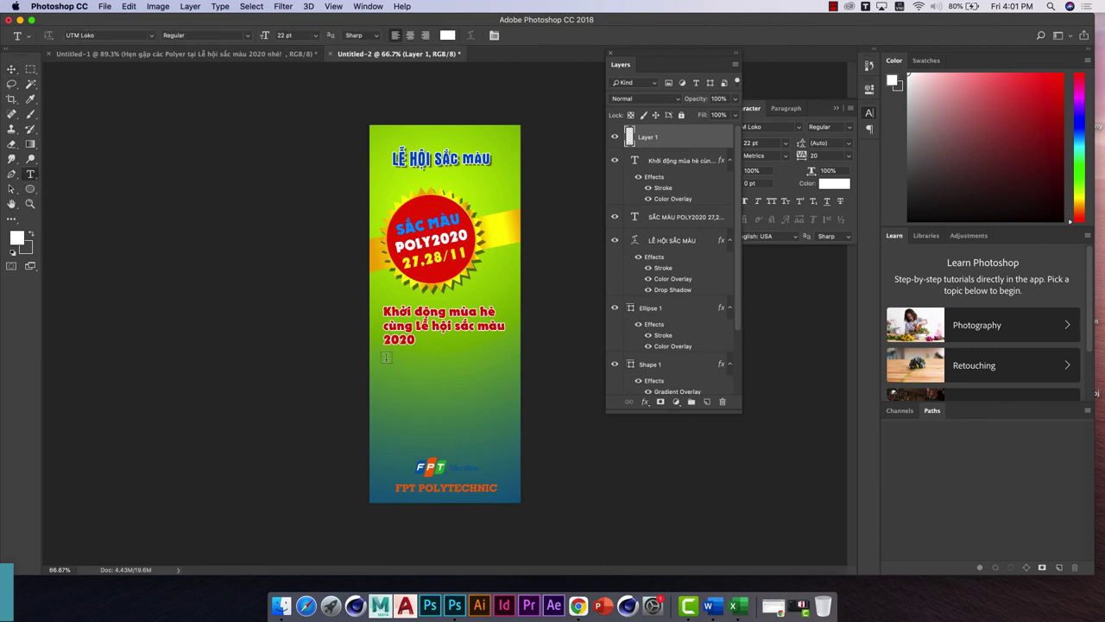
Paste the registration details into a text box below the headline and set the text size to 1
{"action": "left_click_drag", "start_coordinate": [385, 355], "coordinate": [509, 426]}
{"action": "key", "text": "super+v"}
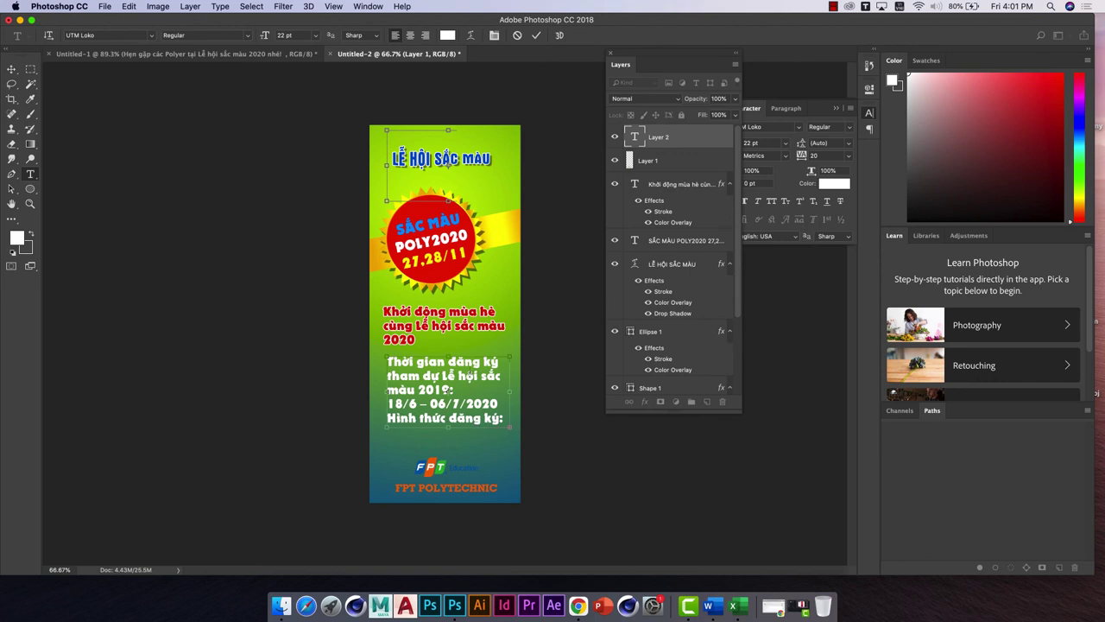
{"action": "key", "text": "super+a"}
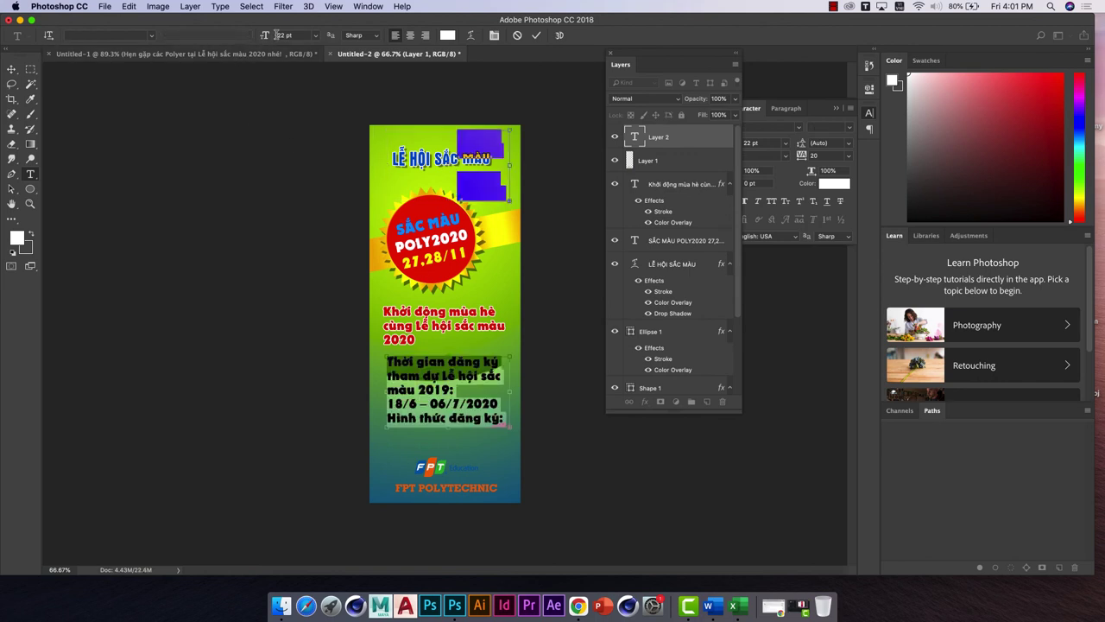
{"action": "type", "text": "1"}
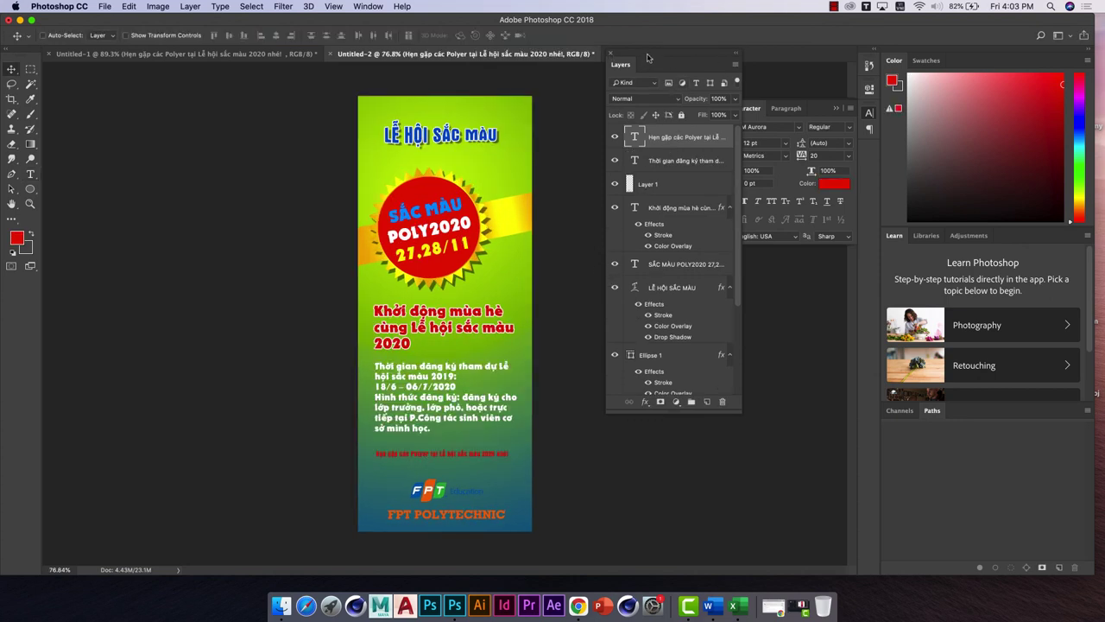
Adjust a setting in the options bar and compare against the earlier finished poster document
{"action": "left_click_drag", "start_coordinate": [648, 58], "coordinate": [740, 70]}
{"action": "left_click", "coordinate": [181, 53]}
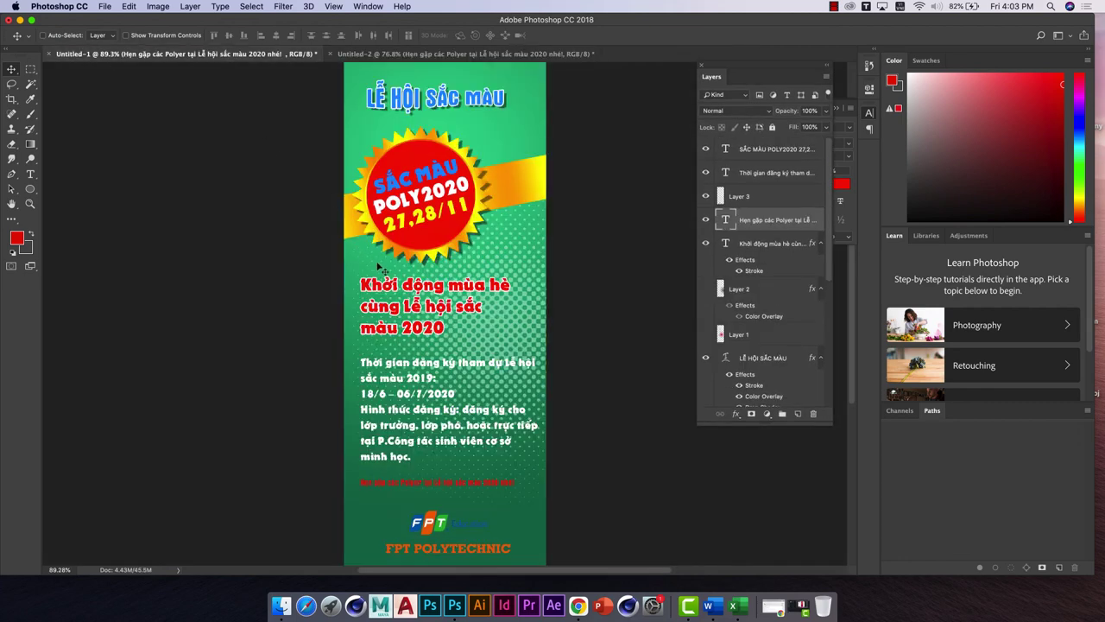
{"action": "left_click", "coordinate": [429, 59]}
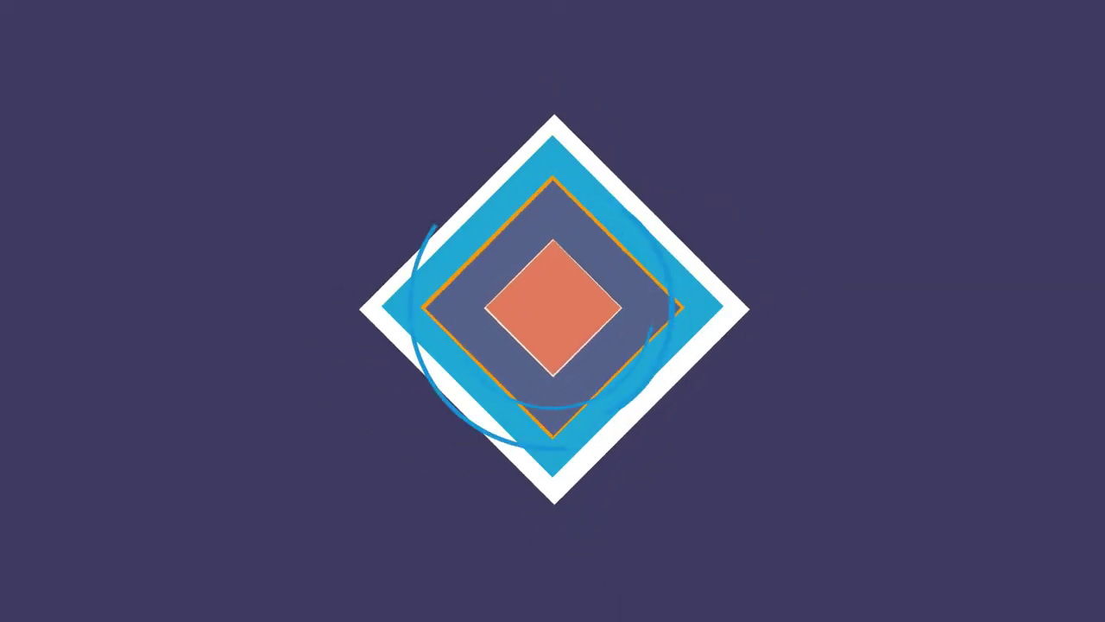